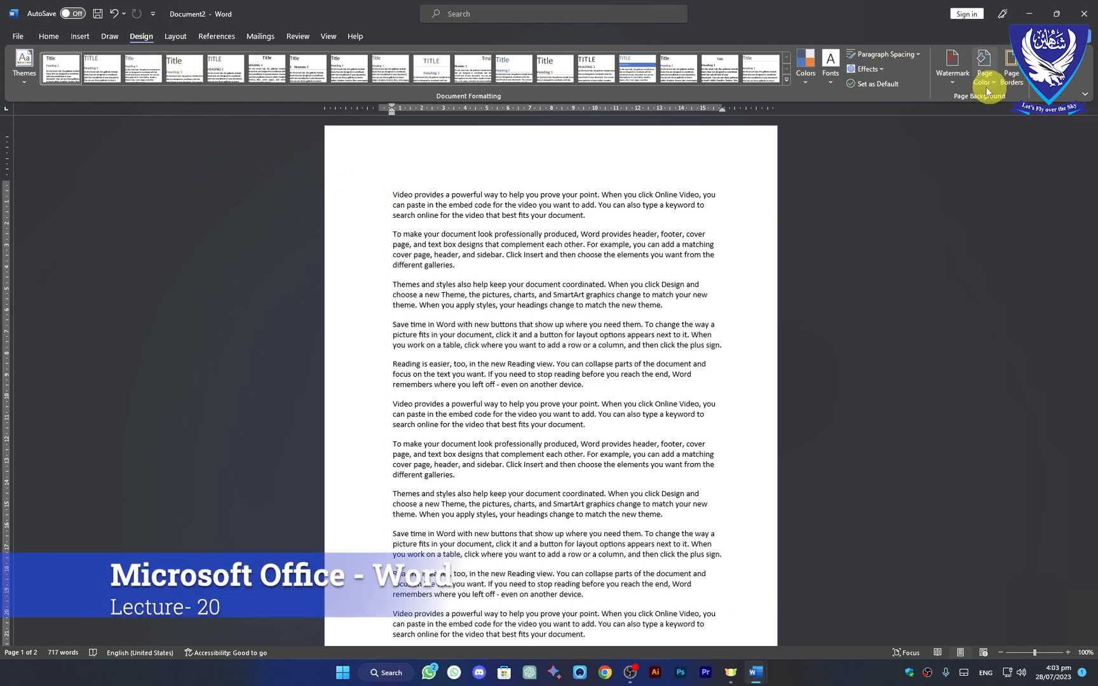
- Add a custom picture watermark using the Lavender Beauty Secrets shortcut from the Desktop, with automatic scale and Washout
{"action": "left_click", "coordinate": [954, 84]}
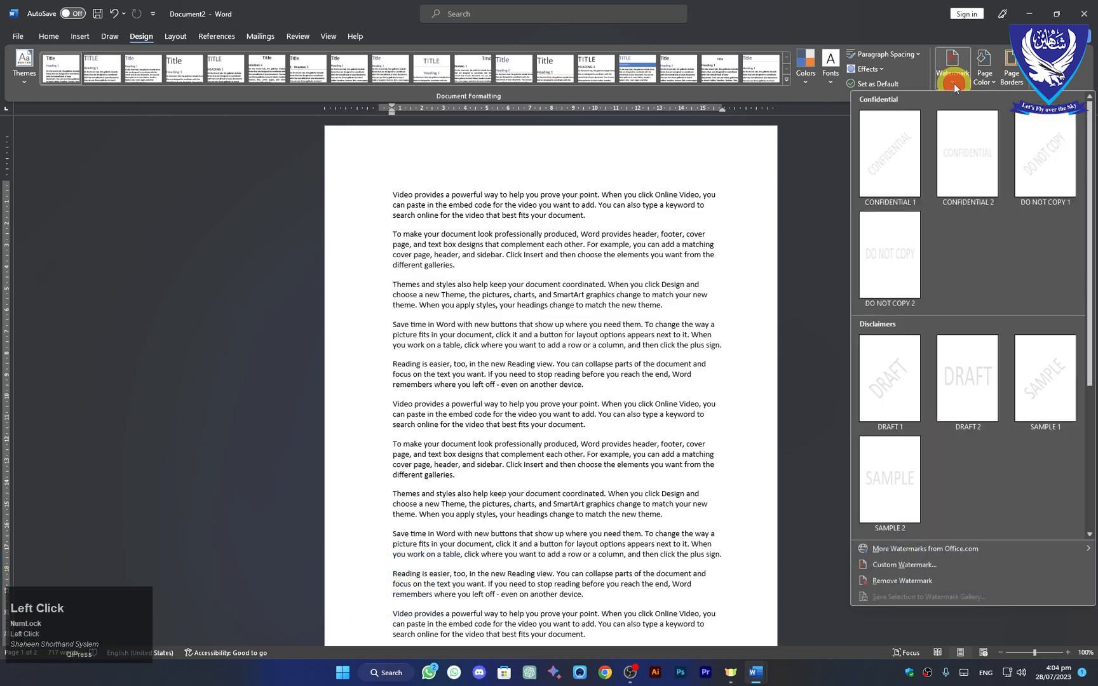
{"action": "left_click", "coordinate": [915, 566]}
{"action": "left_click", "coordinate": [447, 266]}
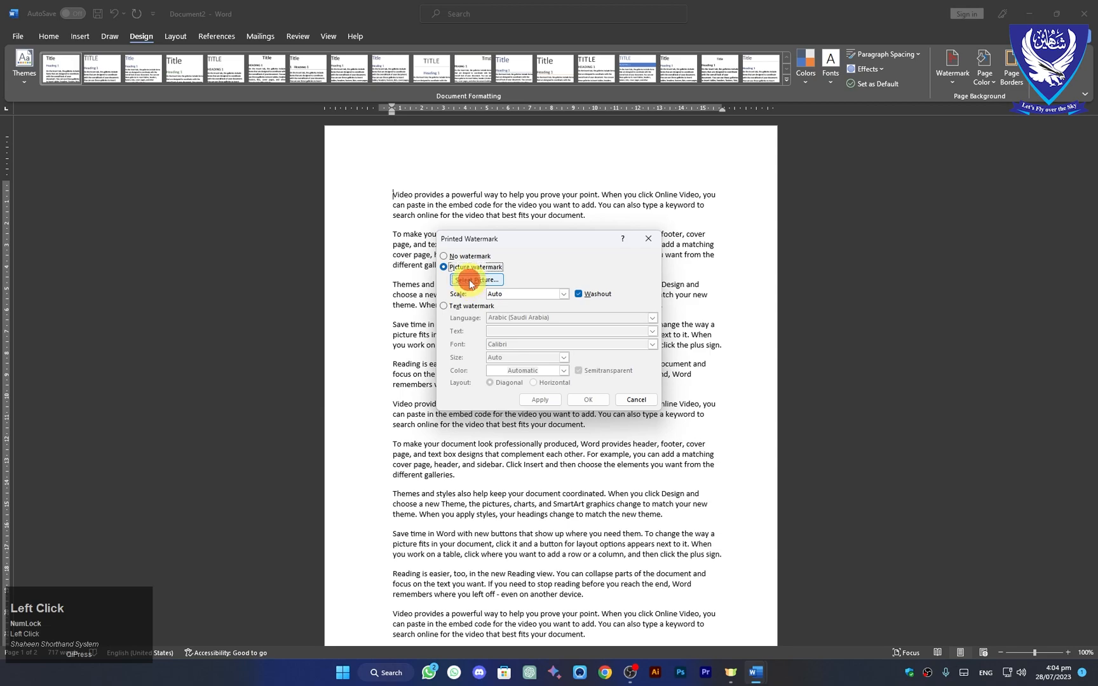
{"action": "left_click", "coordinate": [471, 284]}
{"action": "left_click", "coordinate": [523, 345]}
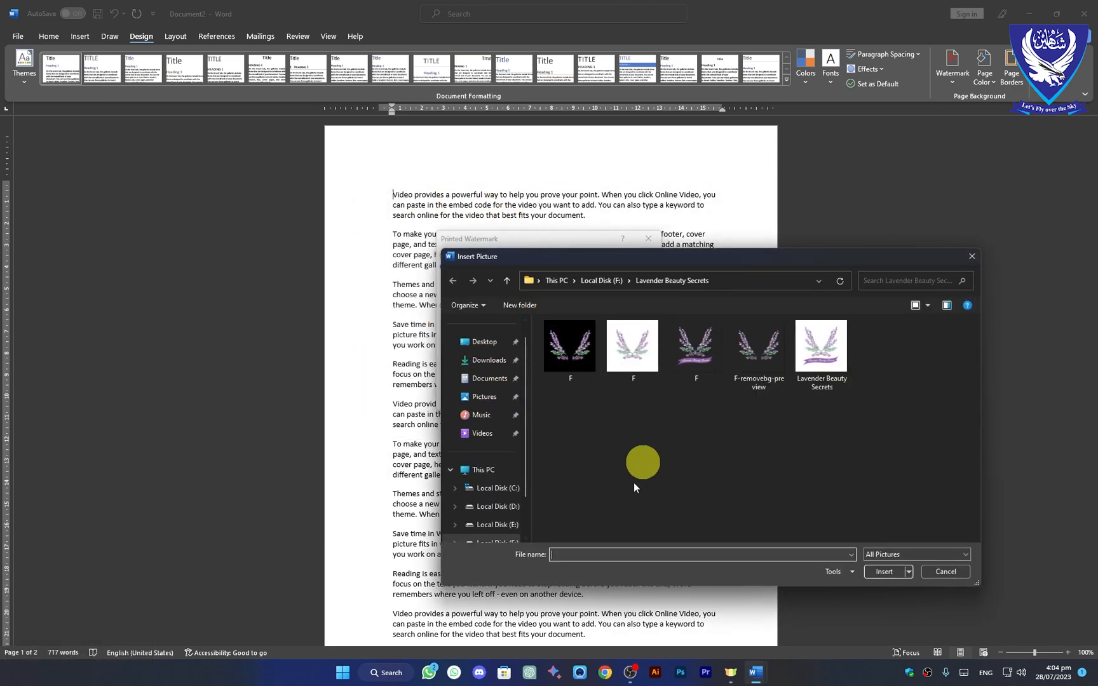
{"action": "left_click", "coordinate": [478, 344]}
{"action": "left_click", "coordinate": [632, 352]}
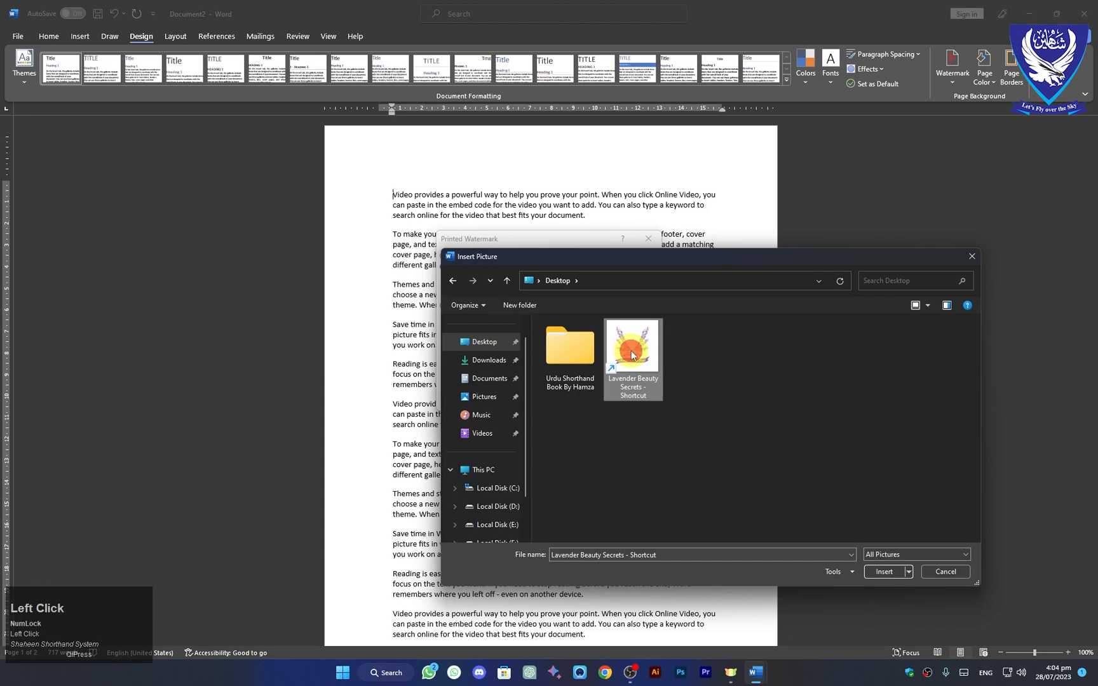
{"action": "left_click", "coordinate": [875, 571]}
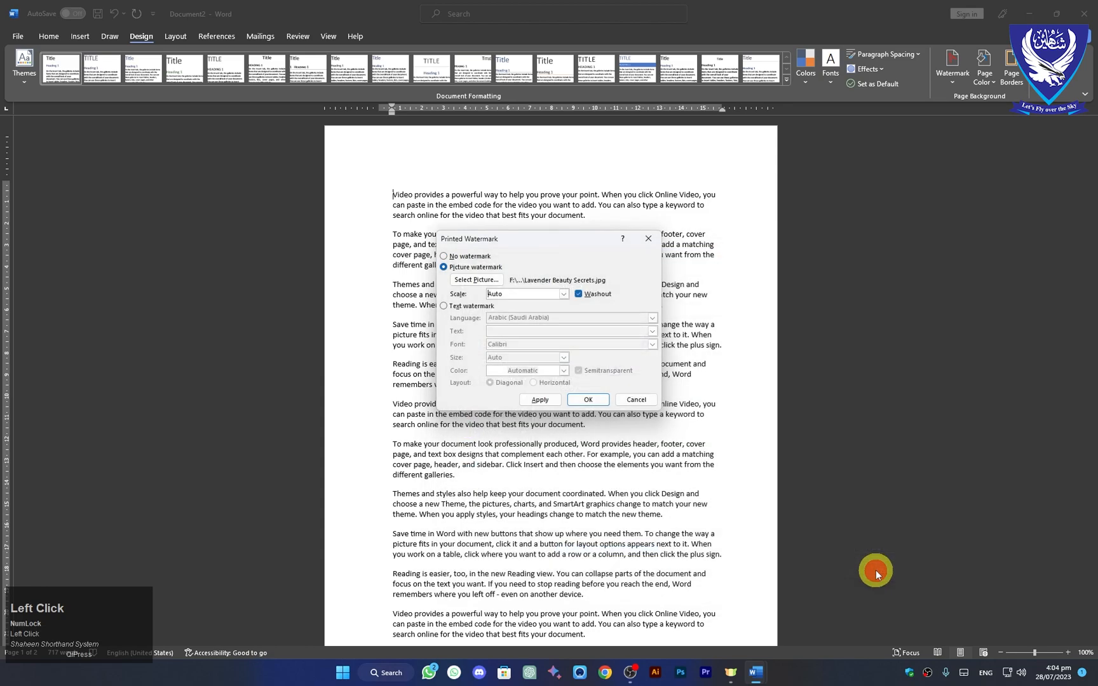
{"action": "left_click", "coordinate": [540, 401]}
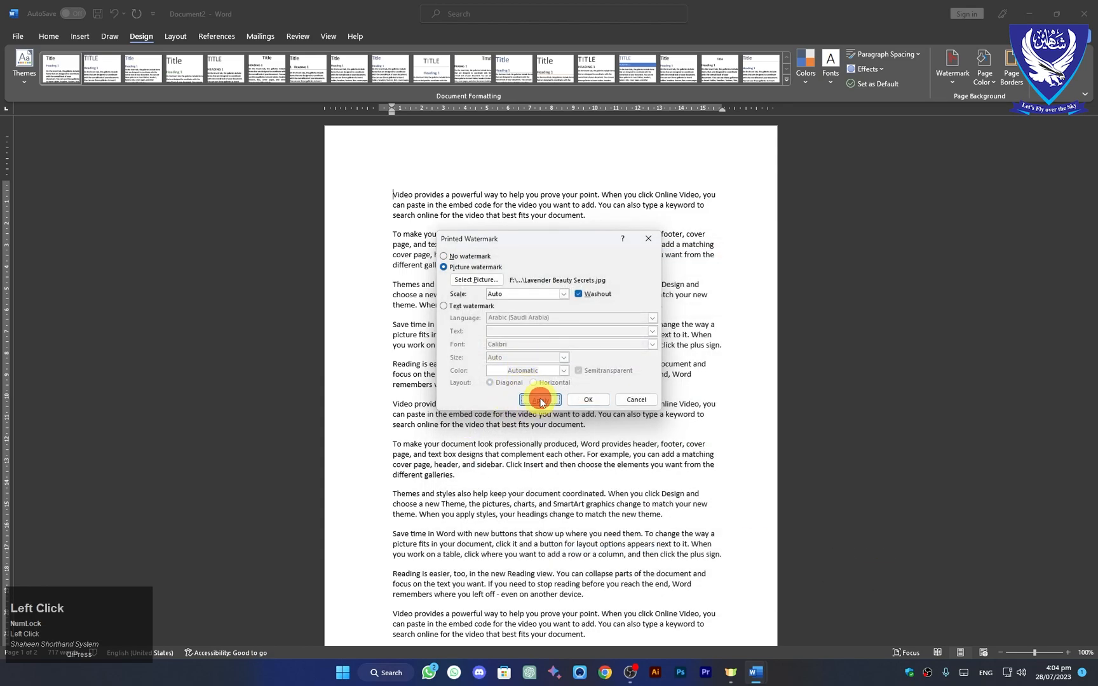
{"action": "left_click", "coordinate": [637, 400]}
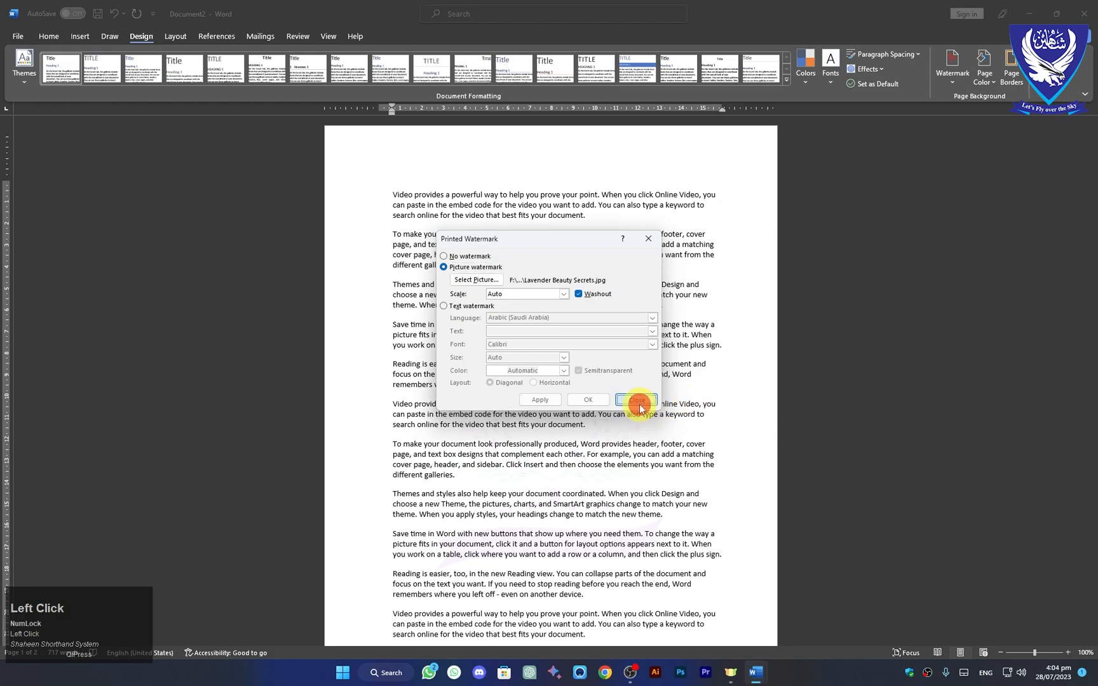
- Turn off Washout for the document's picture watermark and apply the change
{"action": "scroll", "coordinate": [571, 374], "scroll_direction": "down", "scroll_amount": 3}
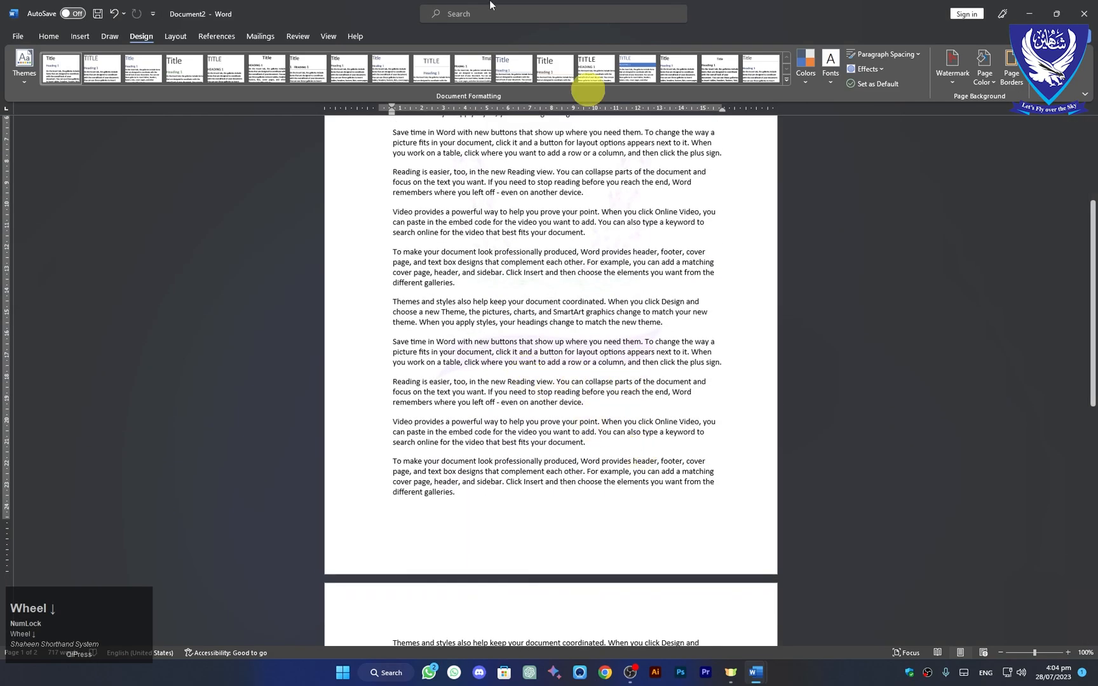
{"action": "scroll", "coordinate": [527, 319], "scroll_direction": "down", "scroll_amount": 5}
{"action": "scroll", "coordinate": [548, 505], "scroll_direction": "down", "scroll_amount": 3}
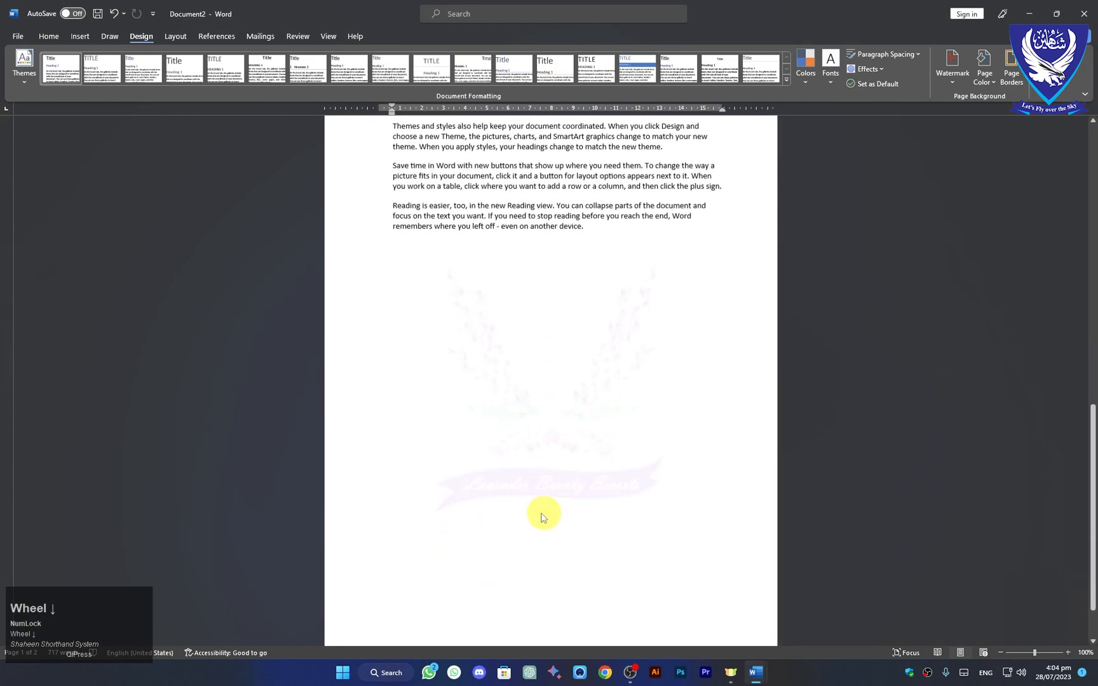
{"action": "scroll", "coordinate": [597, 304], "scroll_direction": "up", "scroll_amount": 12}
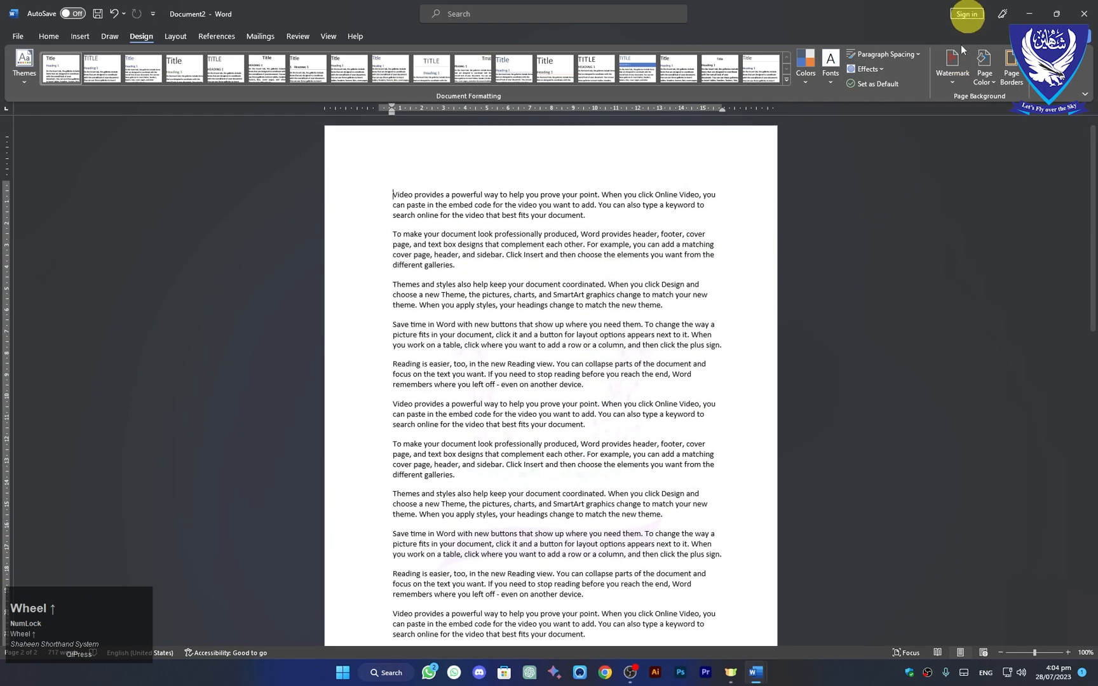
{"action": "left_click", "coordinate": [948, 85]}
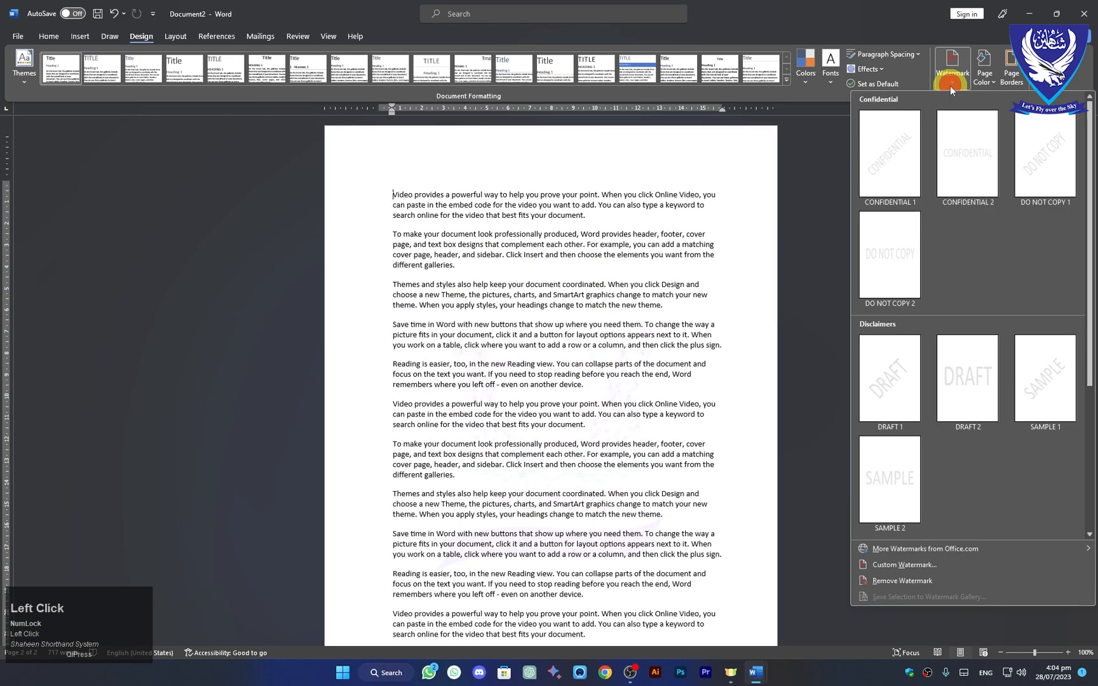
{"action": "left_click", "coordinate": [893, 567]}
{"action": "left_click", "coordinate": [579, 294]}
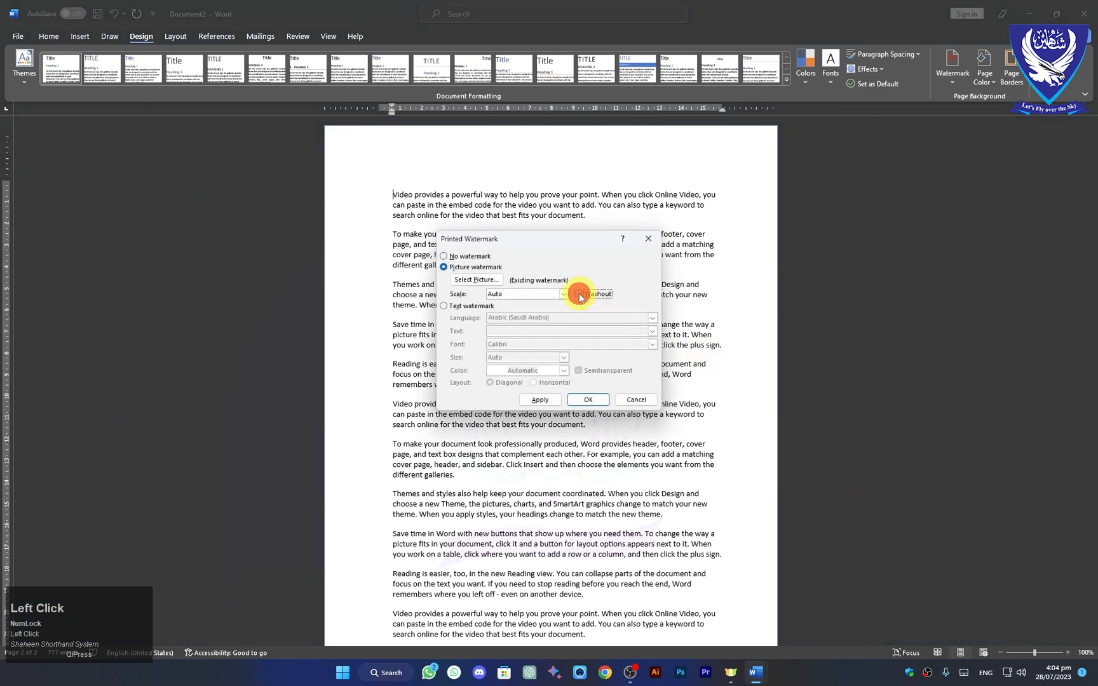
{"action": "left_click", "coordinate": [547, 400]}
{"action": "left_click", "coordinate": [636, 399]}
{"action": "scroll", "coordinate": [646, 483], "scroll_direction": "down", "scroll_amount": 10}
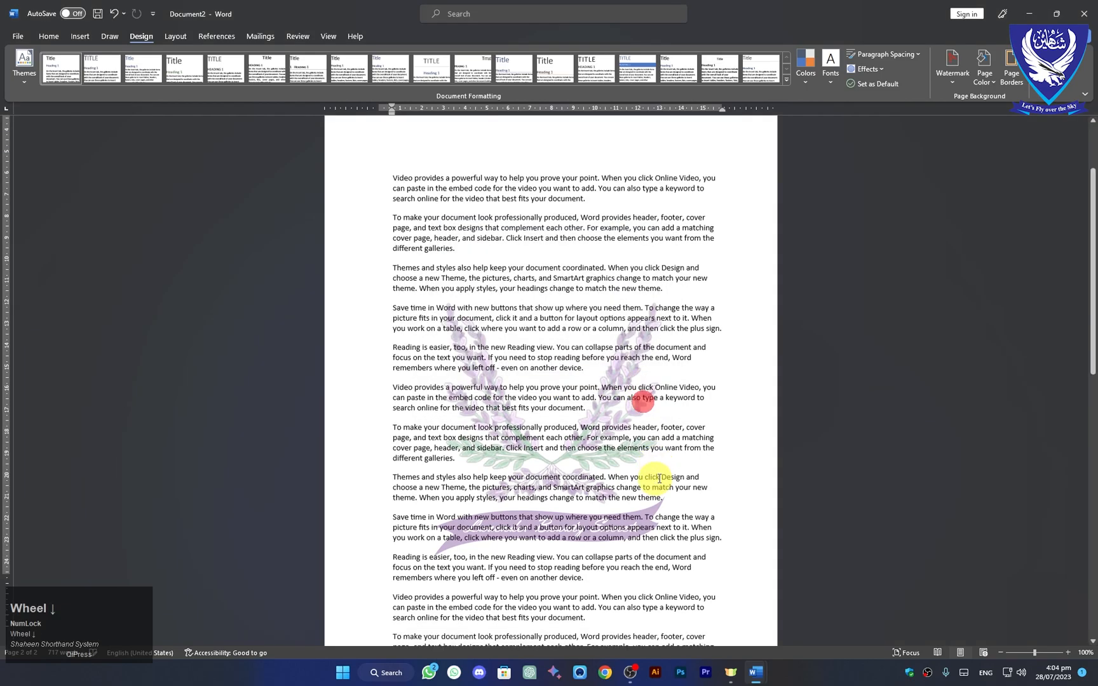
{"action": "scroll", "coordinate": [623, 523], "scroll_direction": "up", "scroll_amount": 10}
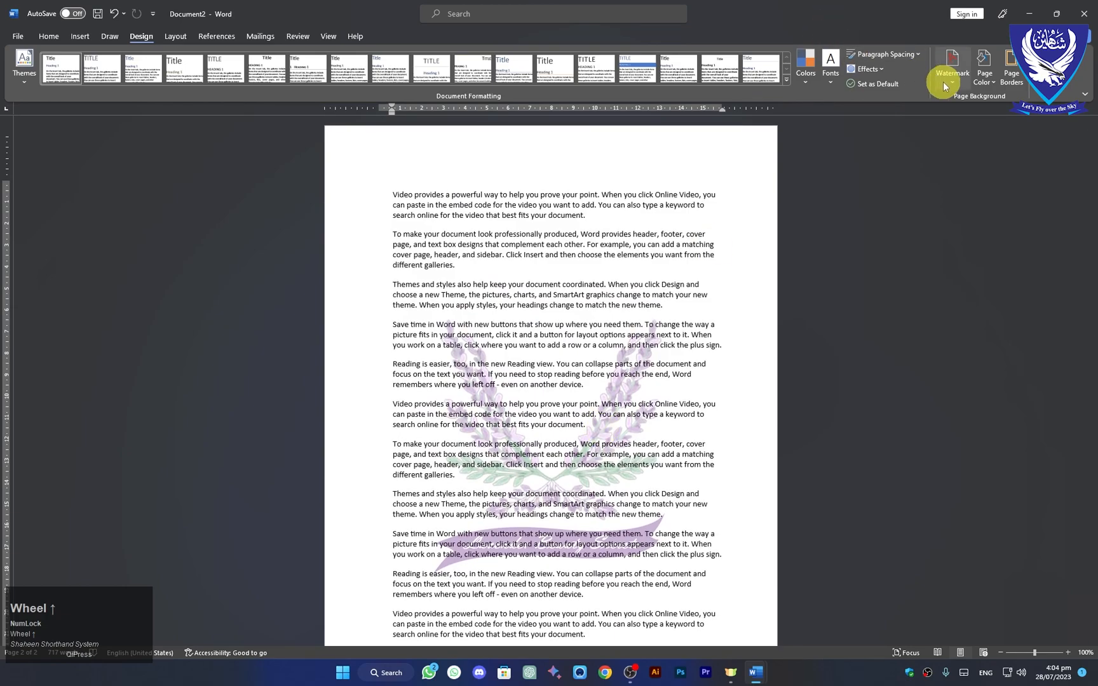
{"action": "left_click", "coordinate": [947, 81]}
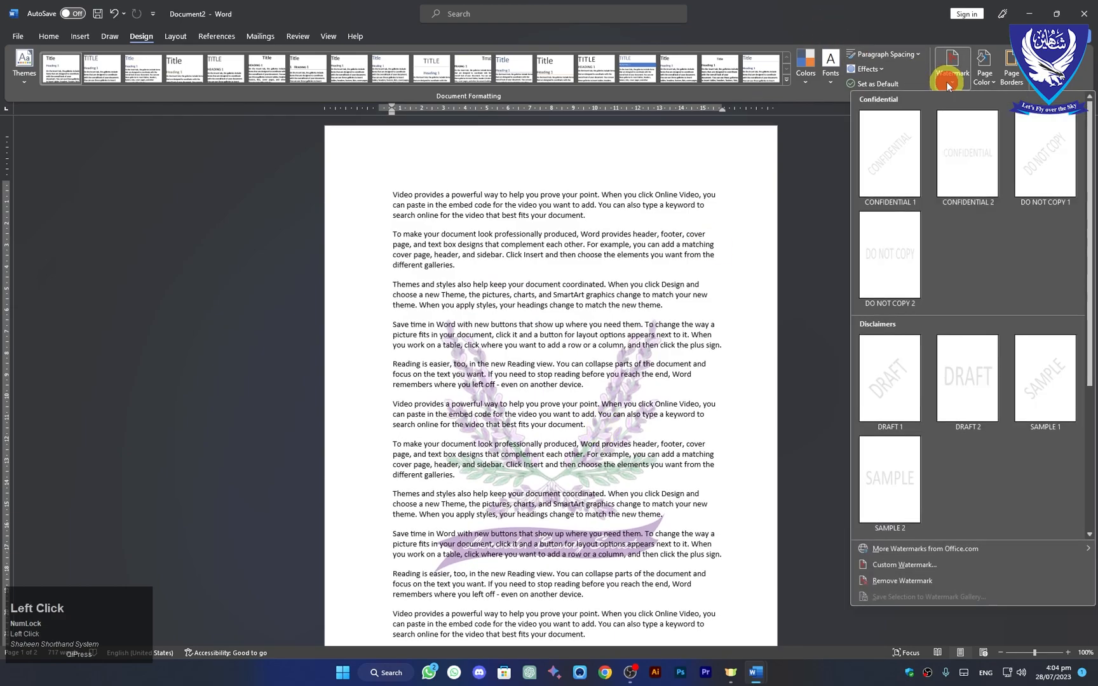
{"action": "left_click", "coordinate": [900, 565]}
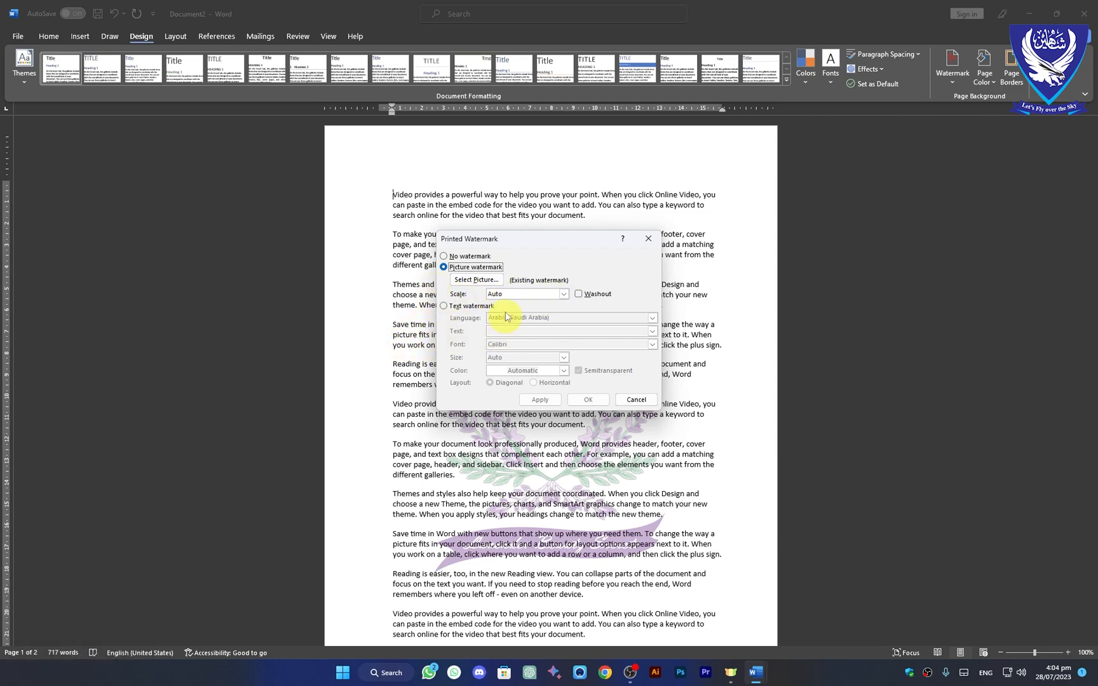
{"action": "left_click", "coordinate": [636, 399]}
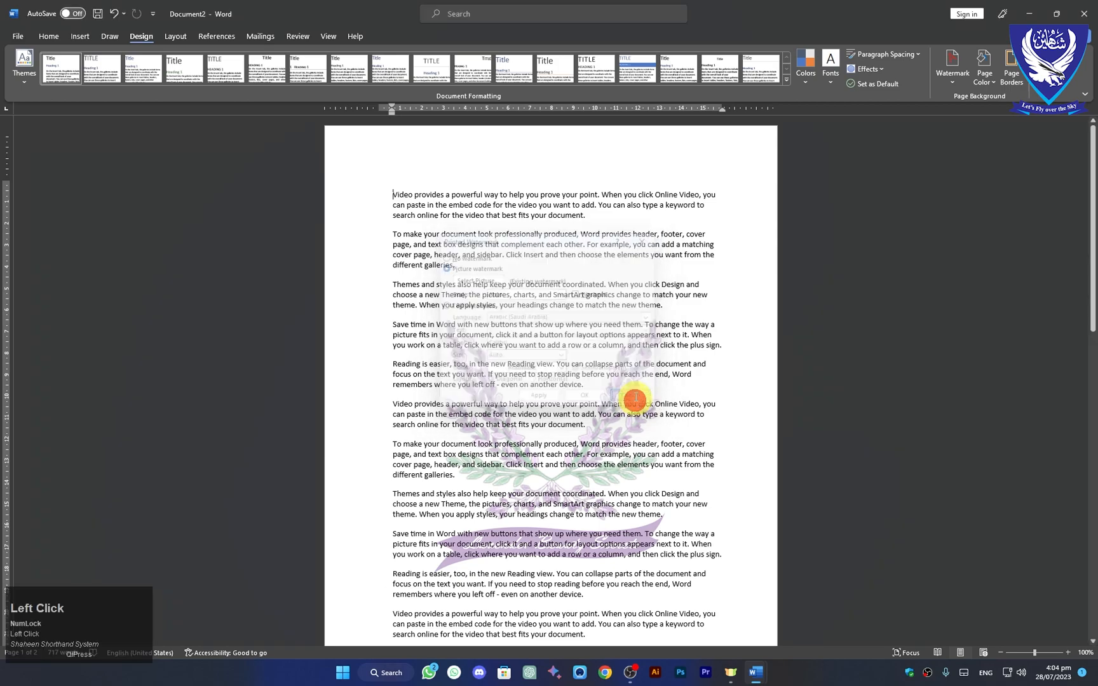
- Remove the picture watermark from the document and check the pages
{"action": "left_click", "coordinate": [954, 79]}
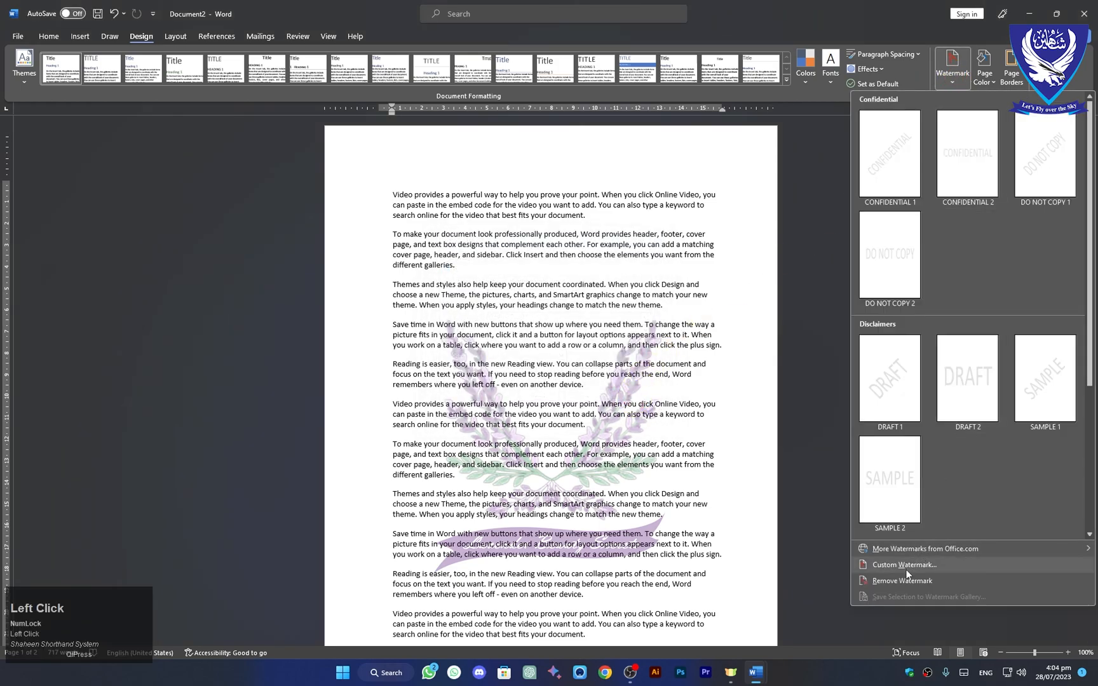
{"action": "left_click", "coordinate": [906, 580]}
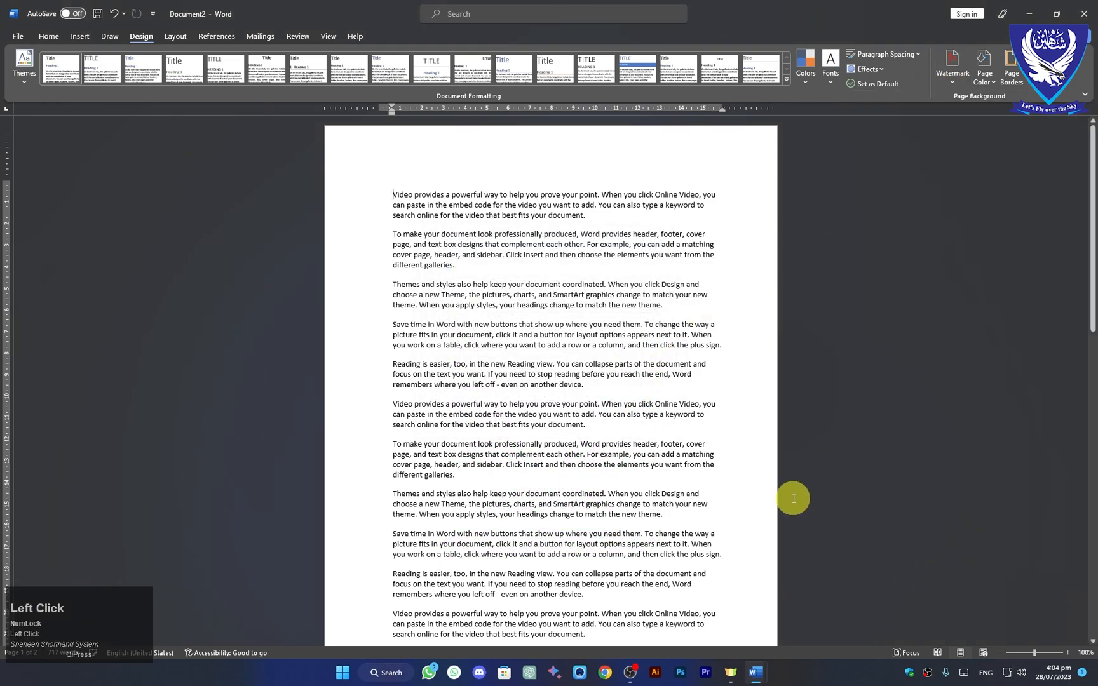
{"action": "scroll", "coordinate": [445, 400], "scroll_direction": "down", "scroll_amount": 5}
{"action": "scroll", "coordinate": [493, 492], "scroll_direction": "up", "scroll_amount": 5}
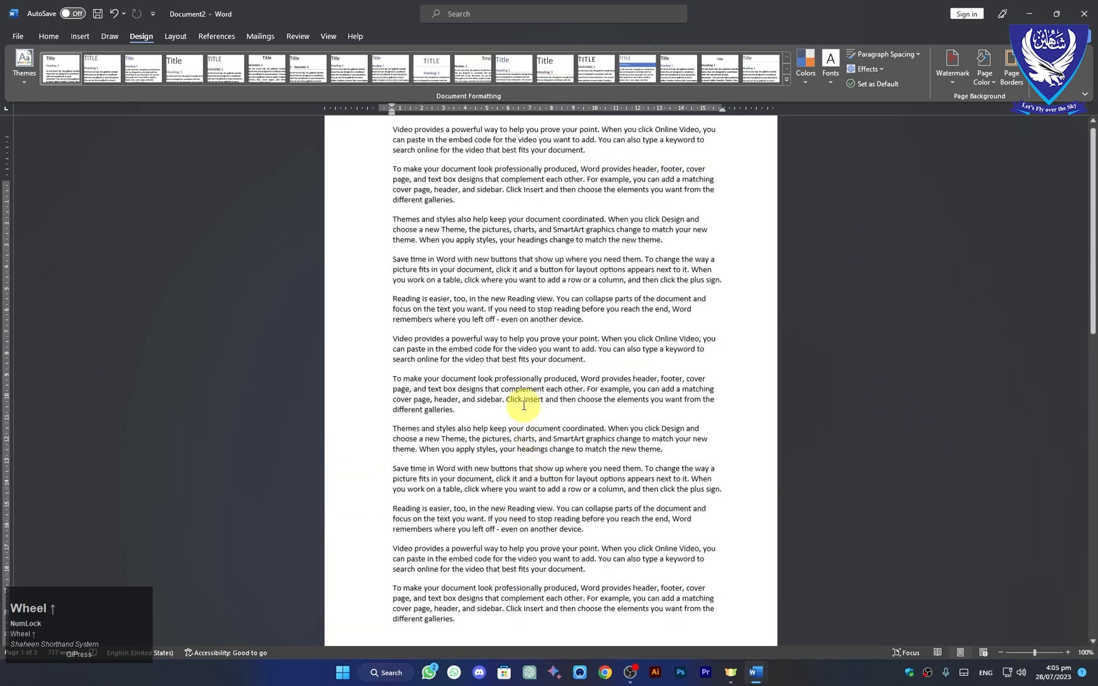
- Try a 1.6 cm gutter in the custom margin settings, reset it to 0 and confirm the page setup
{"action": "left_click", "coordinate": [184, 37]}
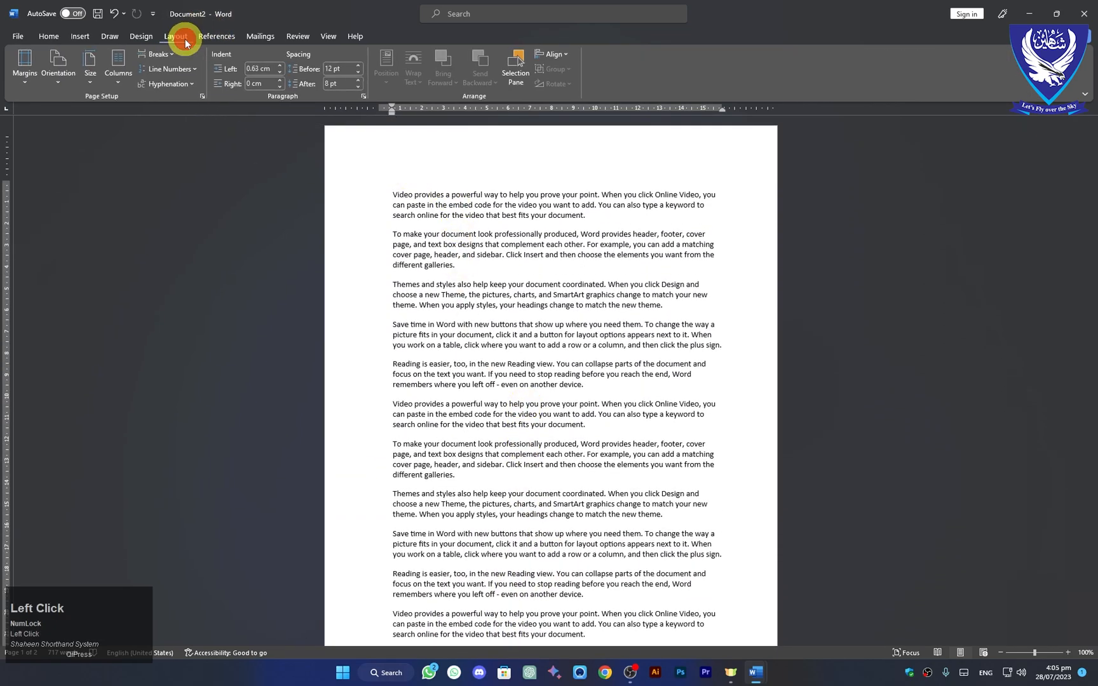
{"action": "left_click", "coordinate": [29, 78]}
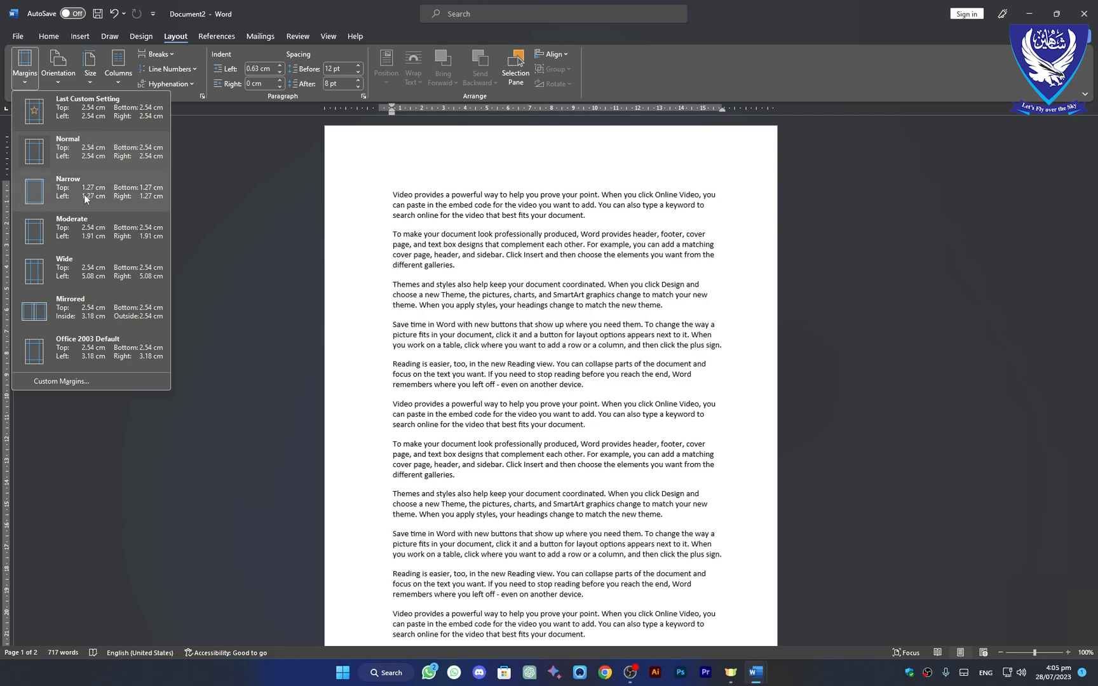
{"action": "left_click", "coordinate": [64, 382]}
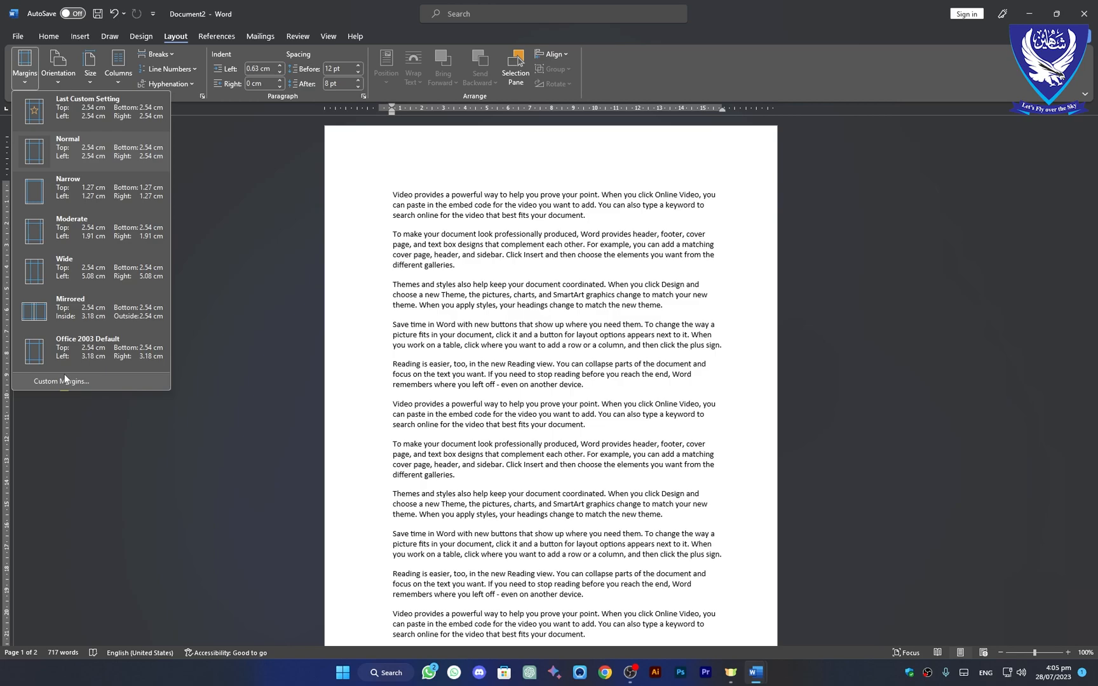
{"action": "left_click", "coordinate": [65, 381]}
{"action": "left_click", "coordinate": [65, 381]}
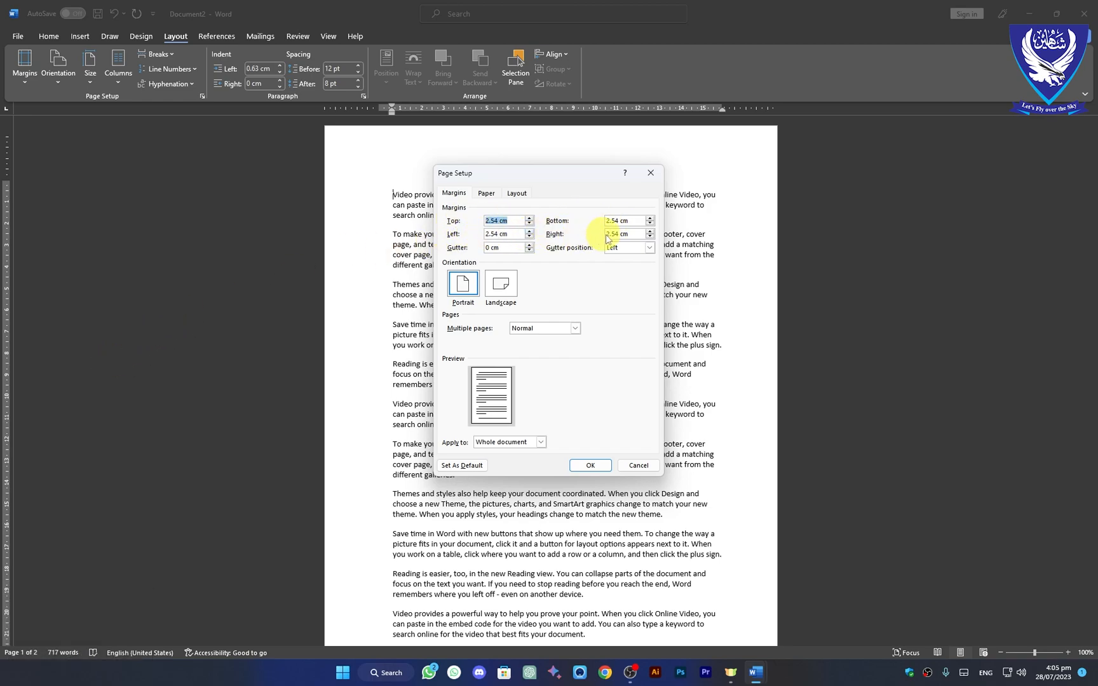
{"action": "left_click", "coordinate": [531, 245]}
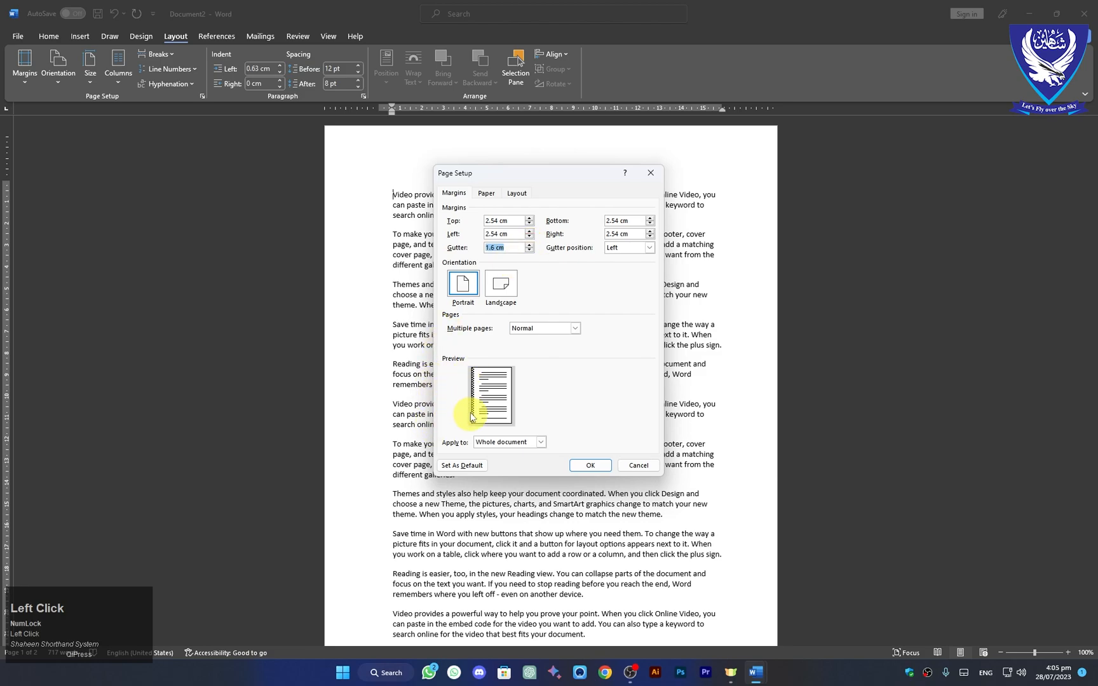
{"action": "key", "text": "BackSpace"}
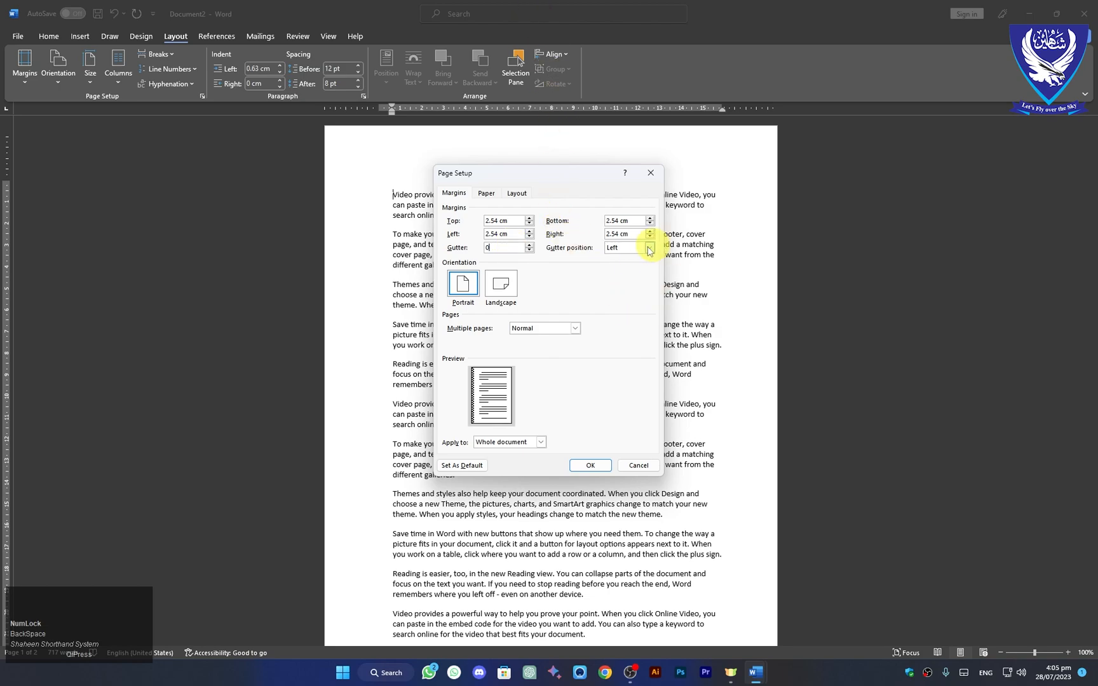
{"action": "left_click", "coordinate": [591, 466]}
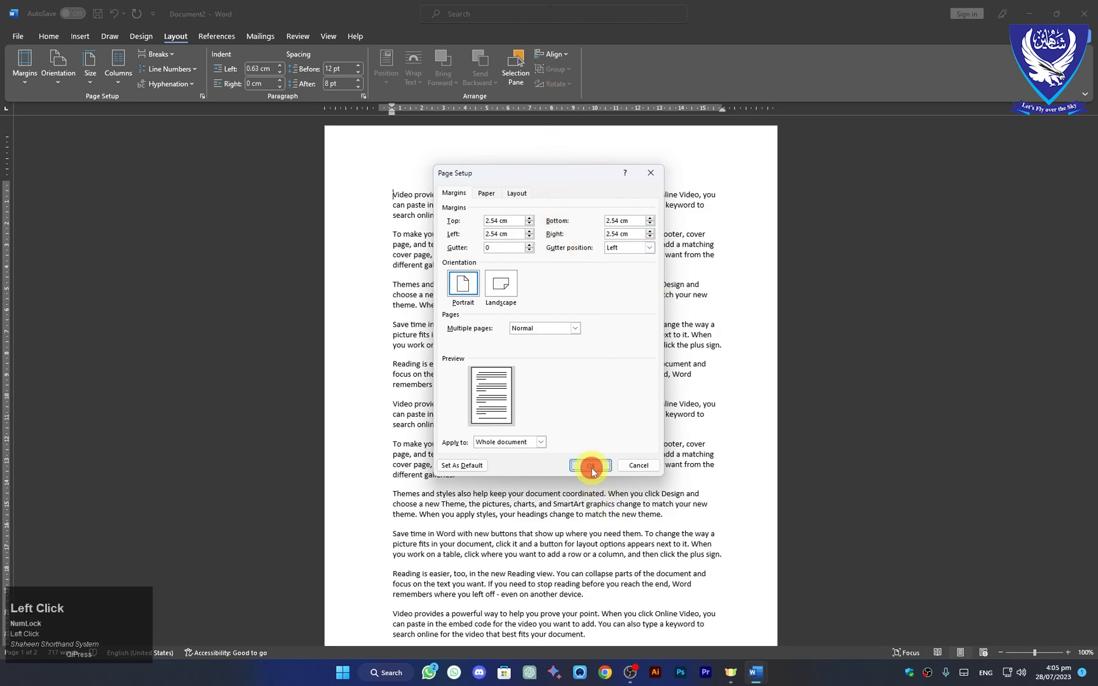
- Check the gutter position options in the custom margin settings and apply Landscape orientation to the whole document
{"action": "left_click", "coordinate": [30, 87]}
{"action": "left_click", "coordinate": [59, 380]}
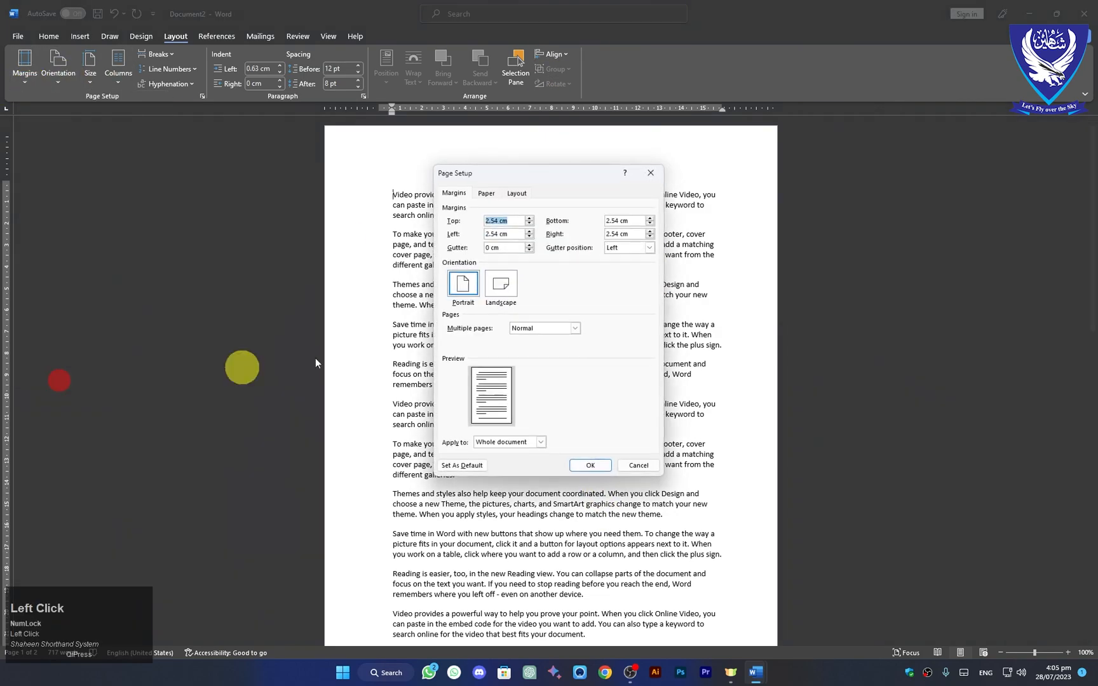
{"action": "left_click", "coordinate": [629, 247]}
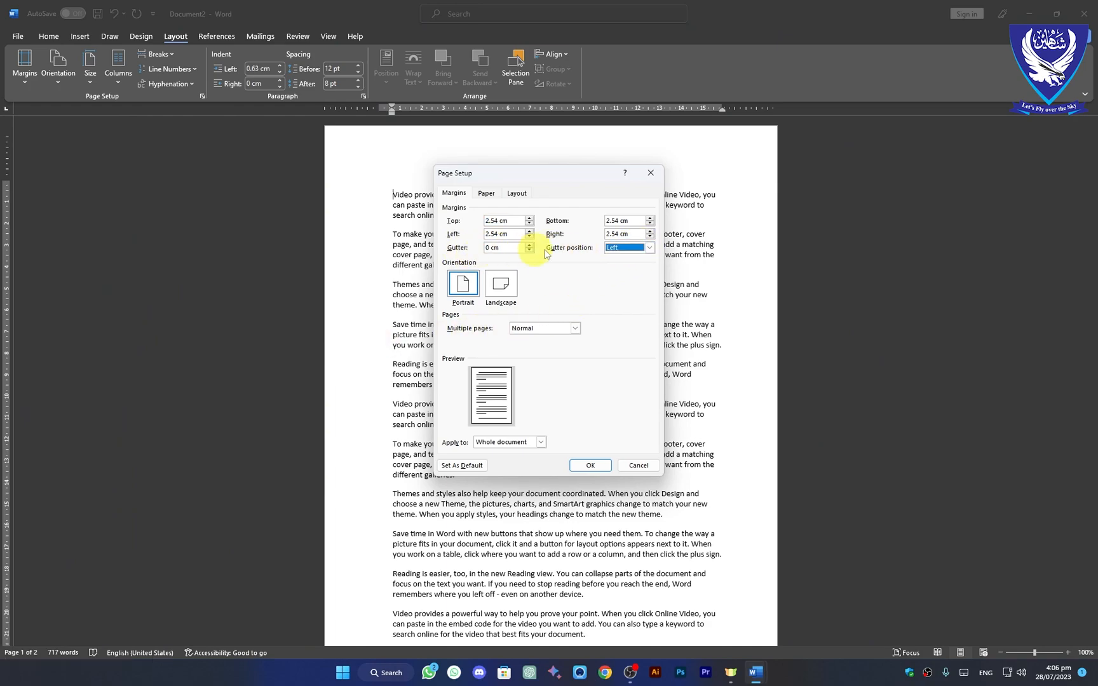
{"action": "left_click", "coordinate": [650, 248]}
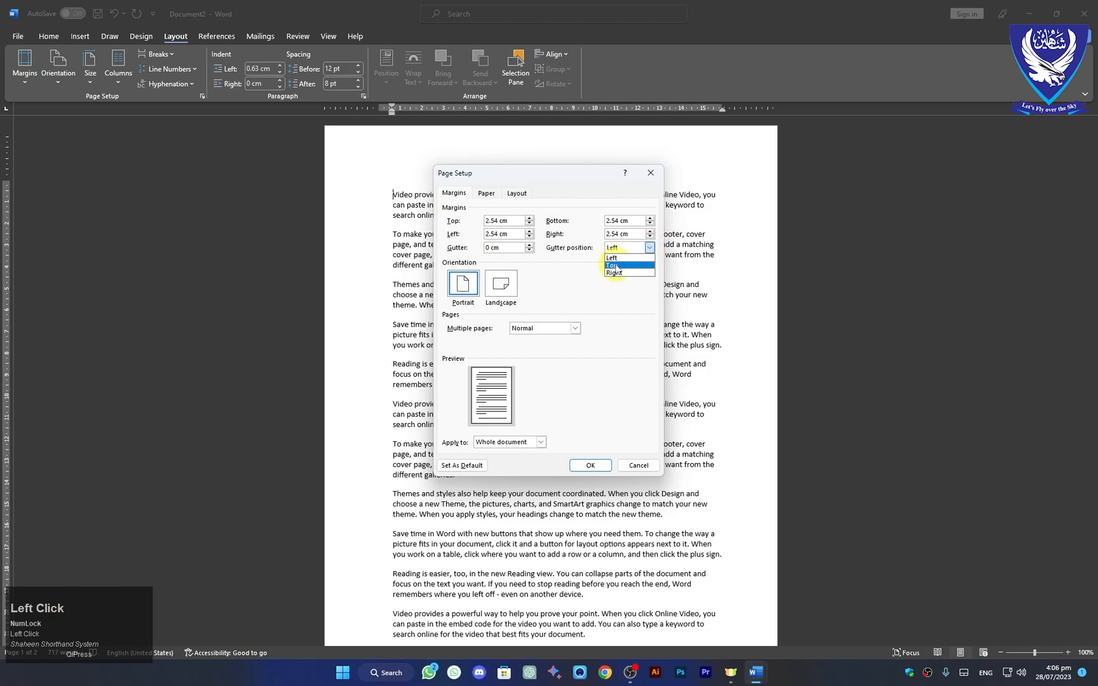
{"action": "left_click", "coordinate": [648, 248]}
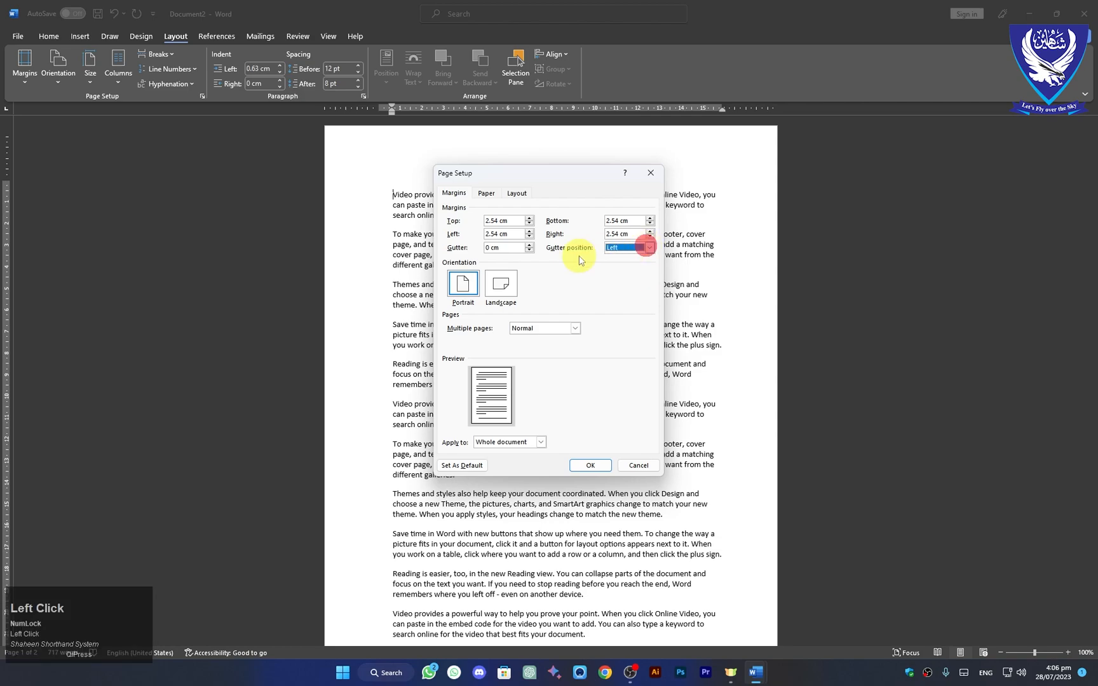
{"action": "left_click", "coordinate": [506, 290]}
{"action": "left_click", "coordinate": [585, 467]}
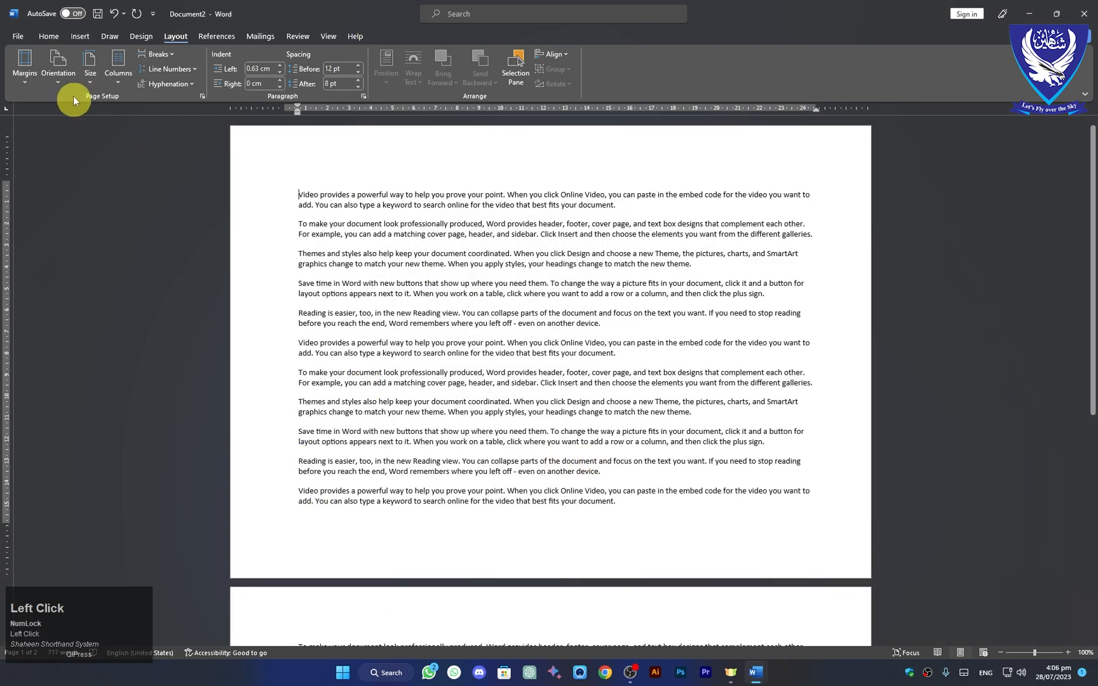
- Set the document's page orientation to Portrait
{"action": "left_click", "coordinate": [54, 85]}
{"action": "left_click", "coordinate": [73, 105]}
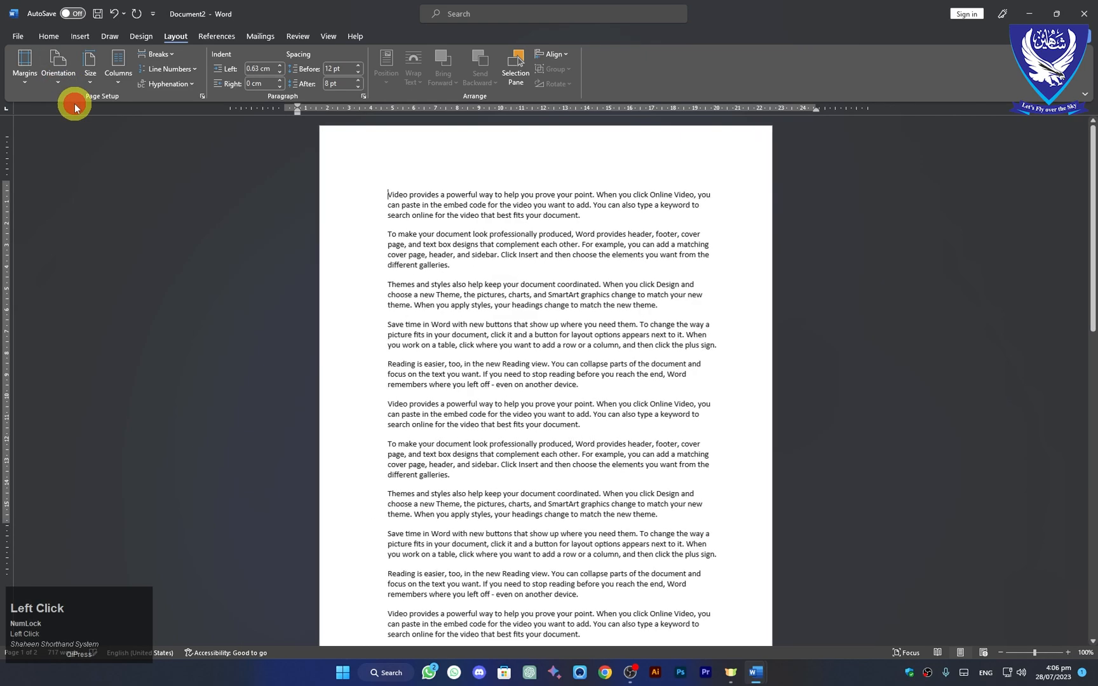
- Examine the paper size list in the page setup settings reached from the custom margins, and cancel without changing anything
{"action": "left_click", "coordinate": [23, 68]}
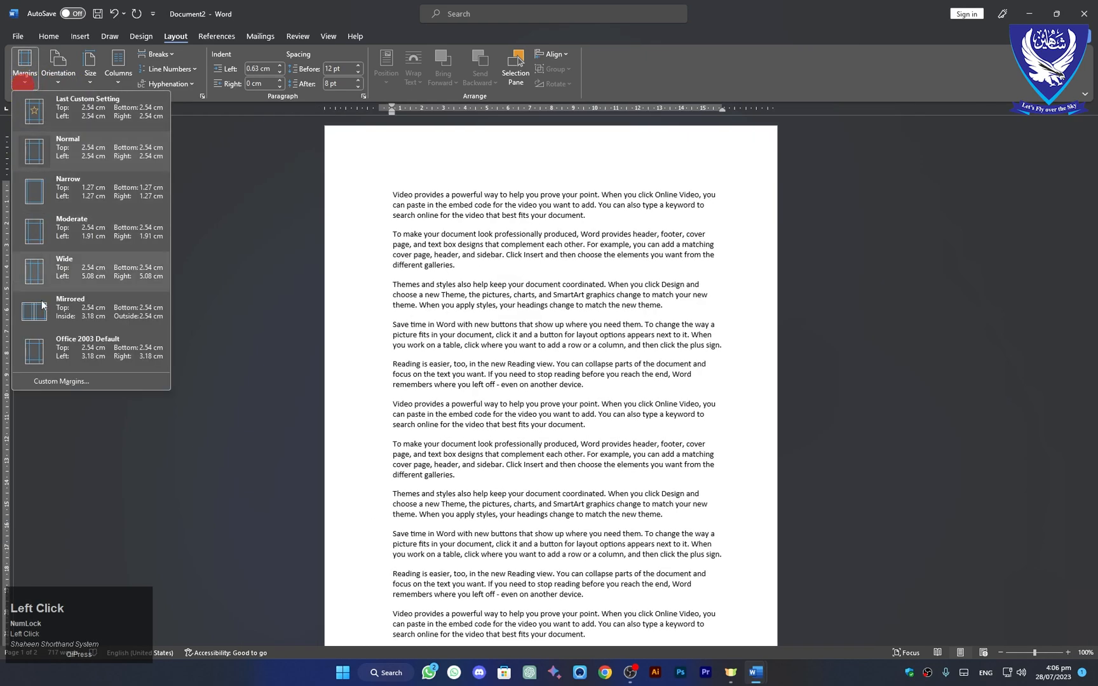
{"action": "left_click", "coordinate": [63, 382]}
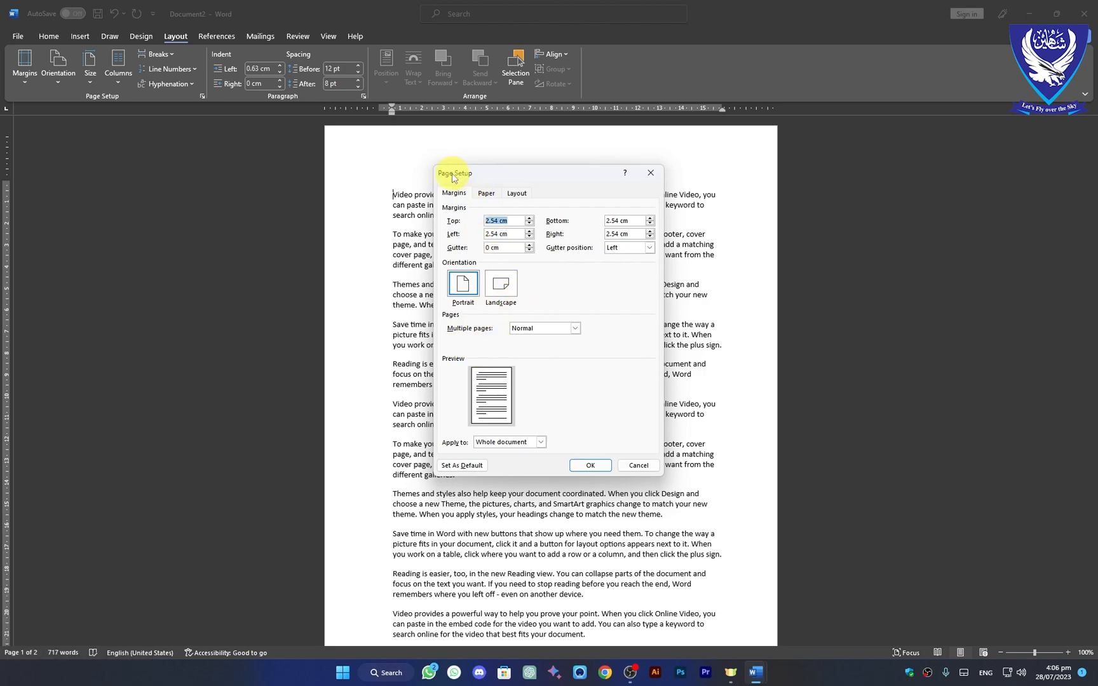
{"action": "left_click", "coordinate": [485, 198]}
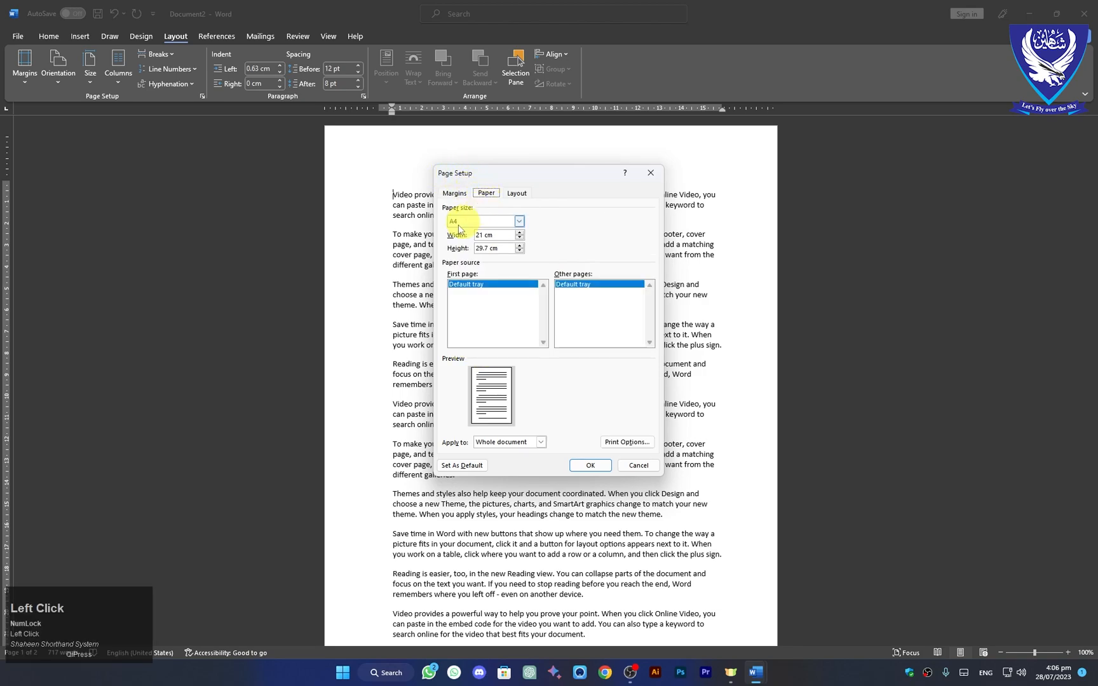
{"action": "left_click", "coordinate": [519, 222]}
{"action": "left_click", "coordinate": [519, 221]}
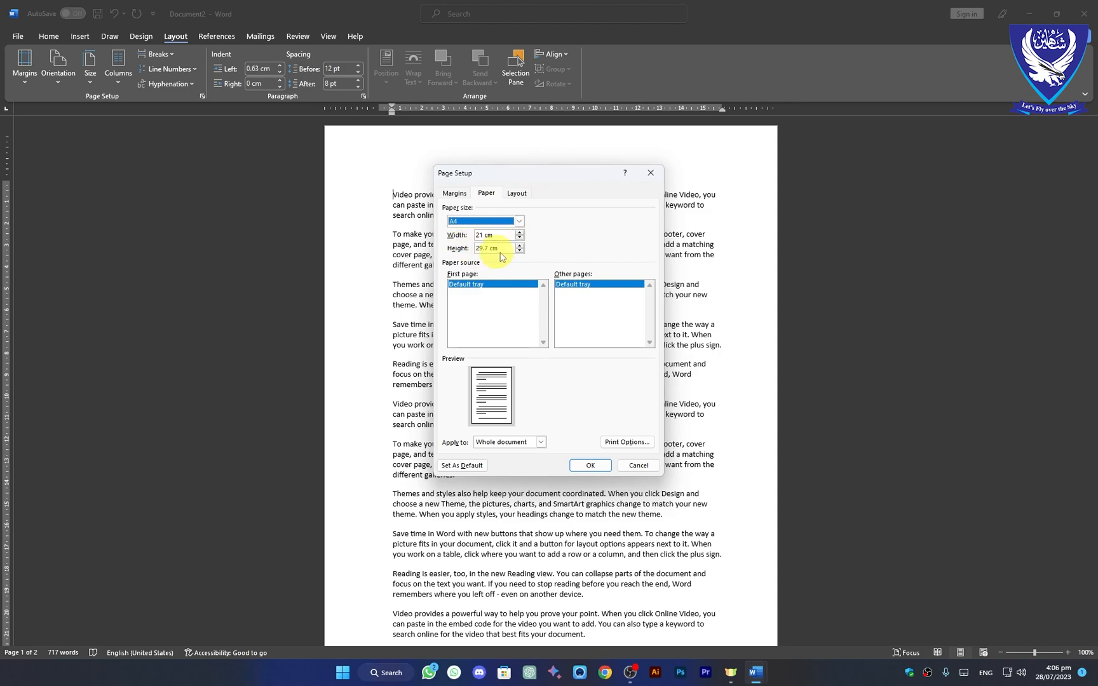
{"action": "left_click", "coordinate": [628, 467]}
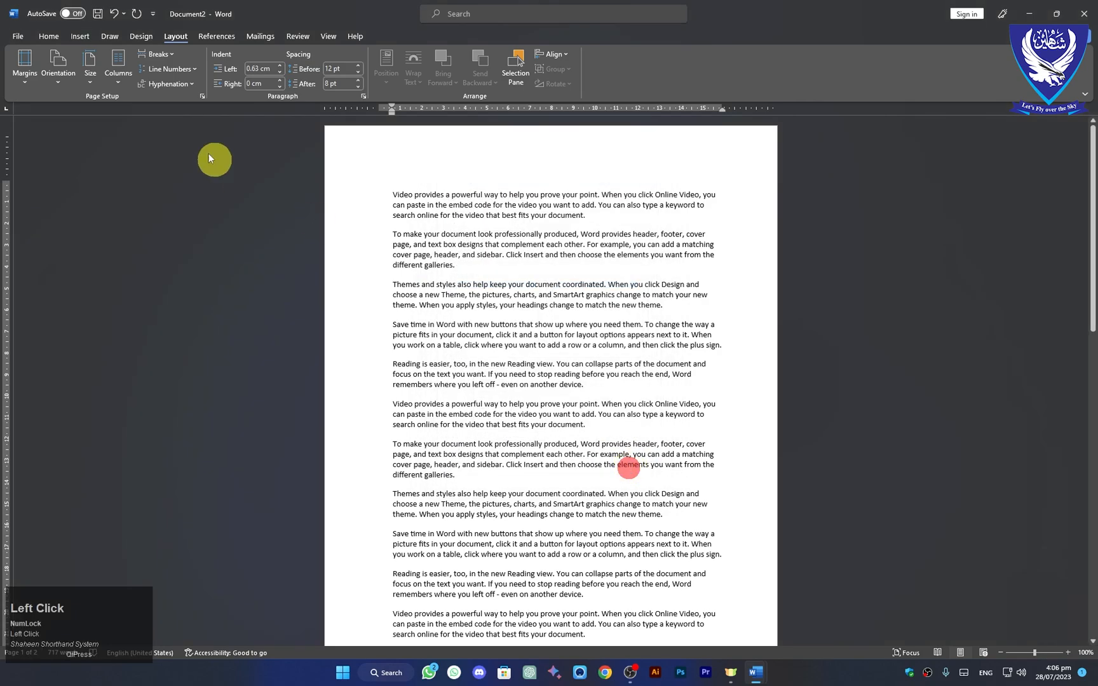
- Check the preset page sizes and the additional paper size settings, and leave them unchanged
{"action": "left_click", "coordinate": [91, 83]}
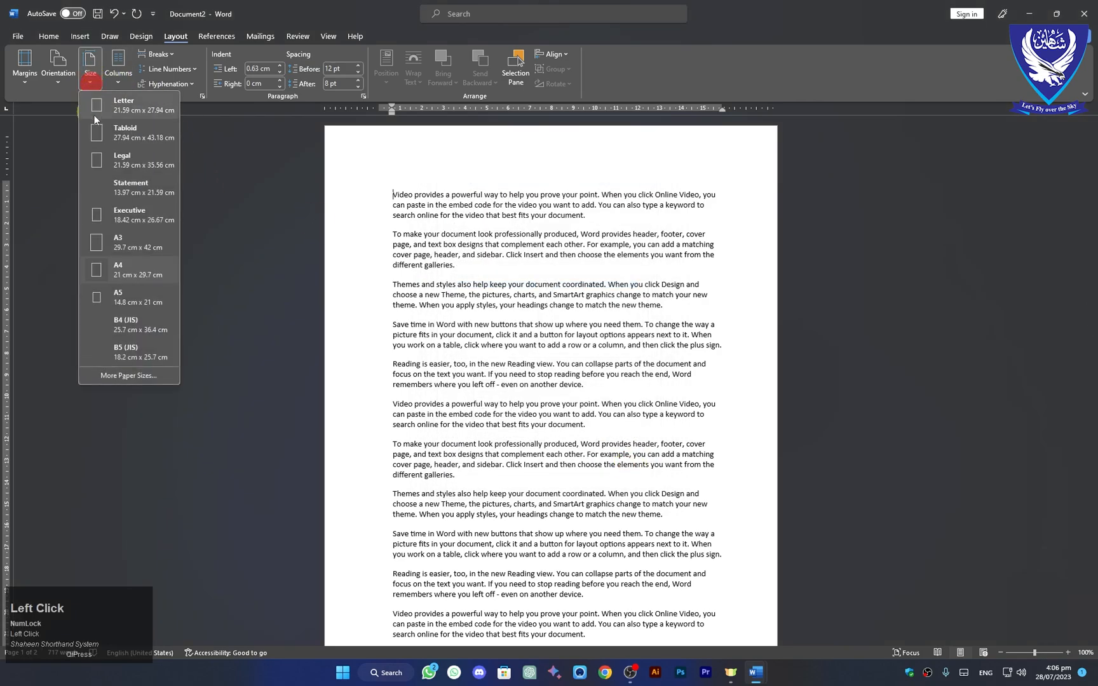
{"action": "left_click", "coordinate": [128, 375]}
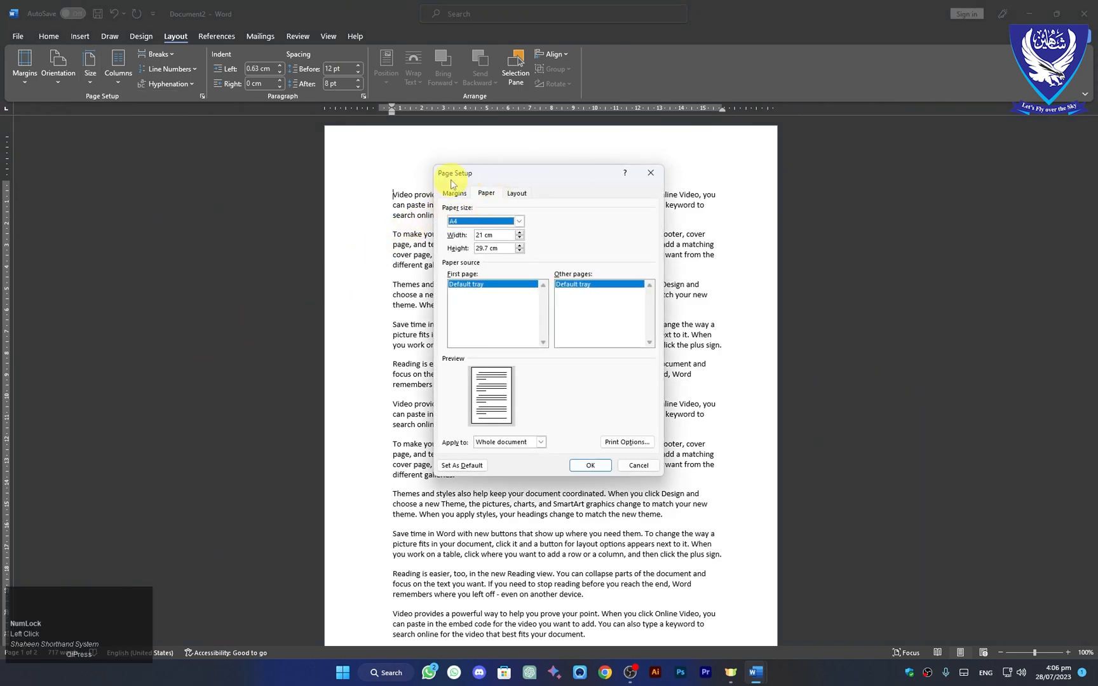
{"action": "left_click", "coordinate": [630, 464]}
- Arrange the document text in two columns and switch it to the Three column layout
{"action": "left_click", "coordinate": [118, 70]}
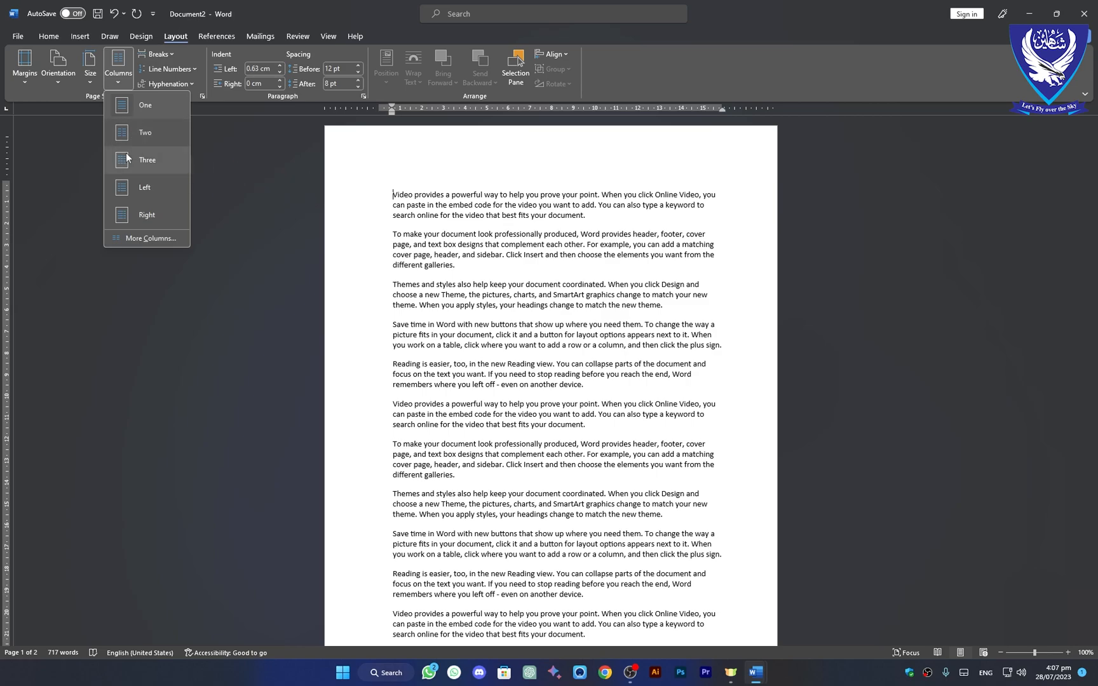
{"action": "left_click", "coordinate": [125, 132]}
{"action": "left_click", "coordinate": [91, 79]}
{"action": "left_click", "coordinate": [91, 79]}
{"action": "left_click", "coordinate": [118, 70]}
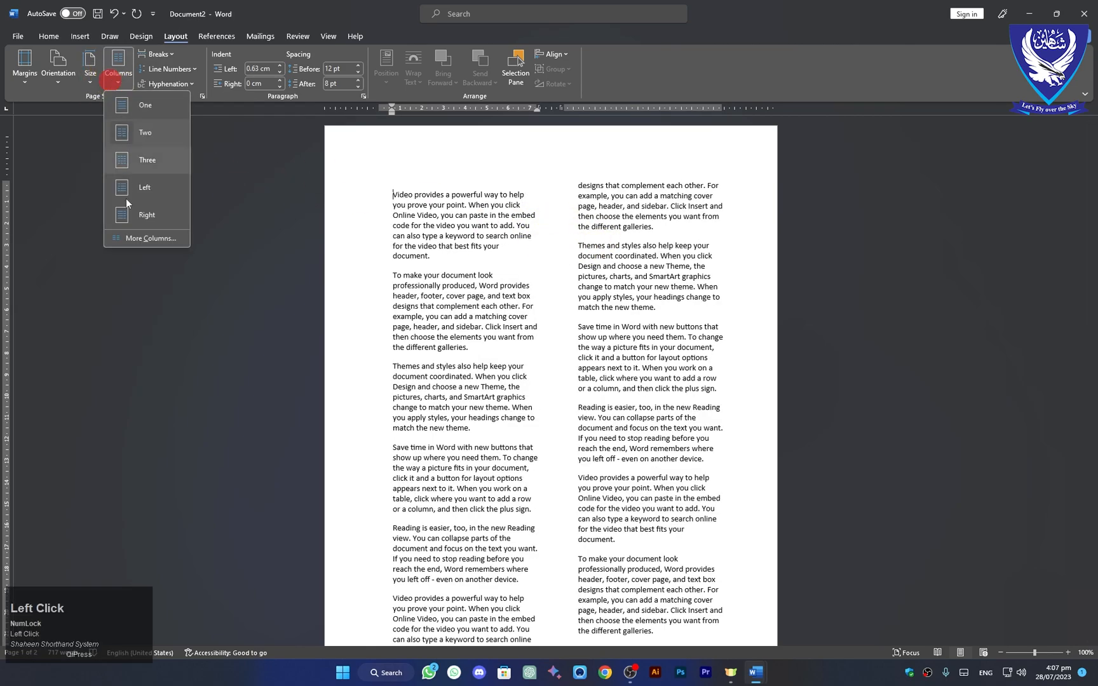
{"action": "left_click", "coordinate": [130, 165]}
- Apply the Left column preset to the document text and switch it to the Right preset
{"action": "left_click", "coordinate": [122, 88]}
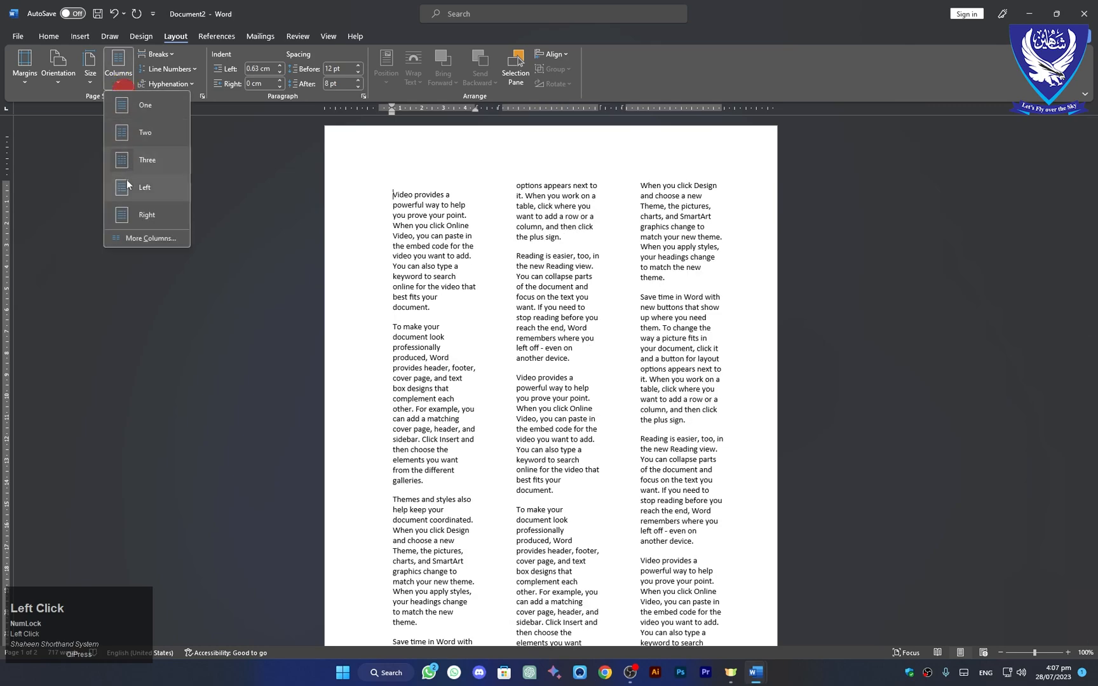
{"action": "left_click", "coordinate": [123, 187]}
{"action": "left_click", "coordinate": [117, 83]}
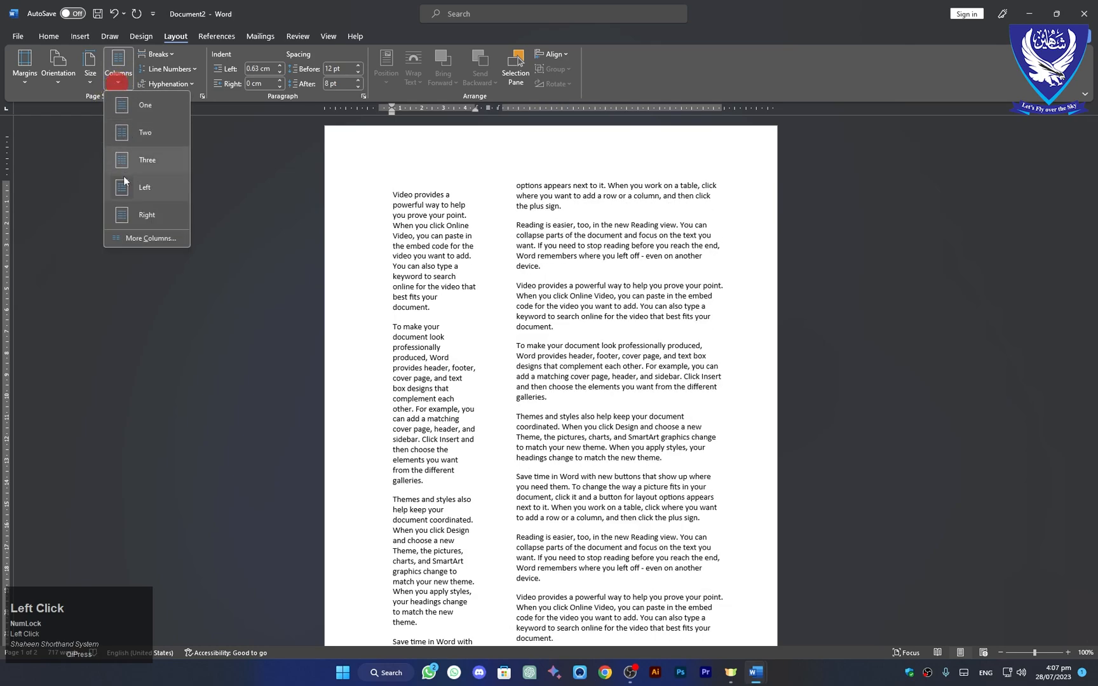
{"action": "left_click", "coordinate": [120, 215]}
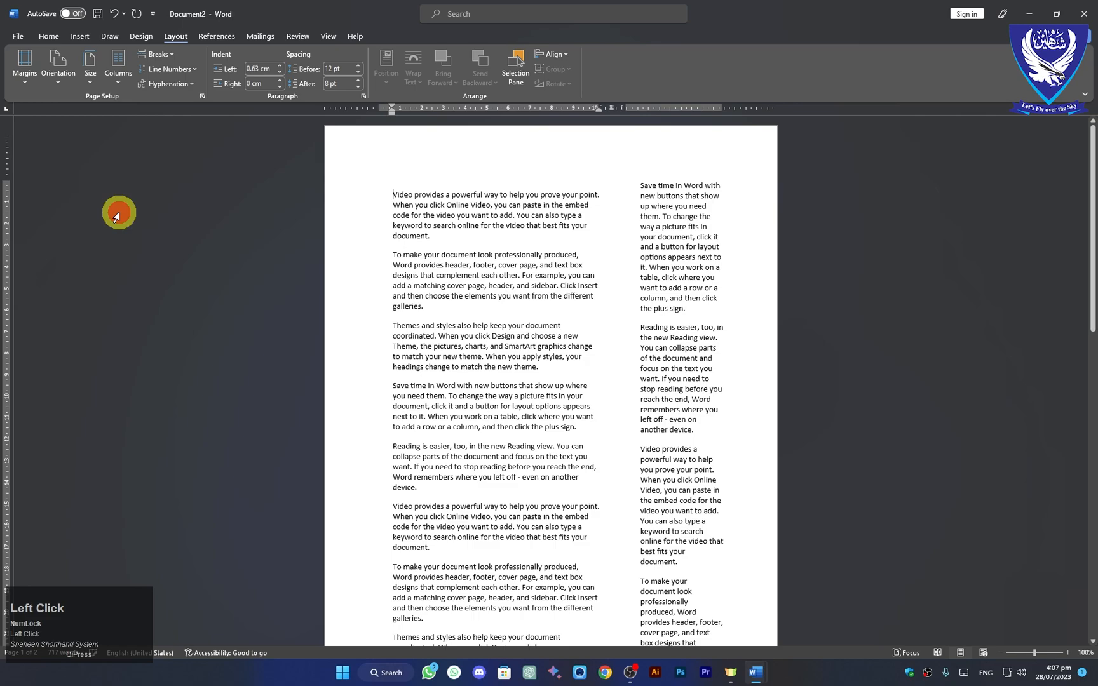
- Try to set the number of columns to 50 for the whole document in the detailed column settings, and cancel
{"action": "left_click", "coordinate": [120, 84]}
{"action": "left_click", "coordinate": [150, 228]}
{"action": "left_click", "coordinate": [118, 77]}
{"action": "left_click", "coordinate": [144, 235]}
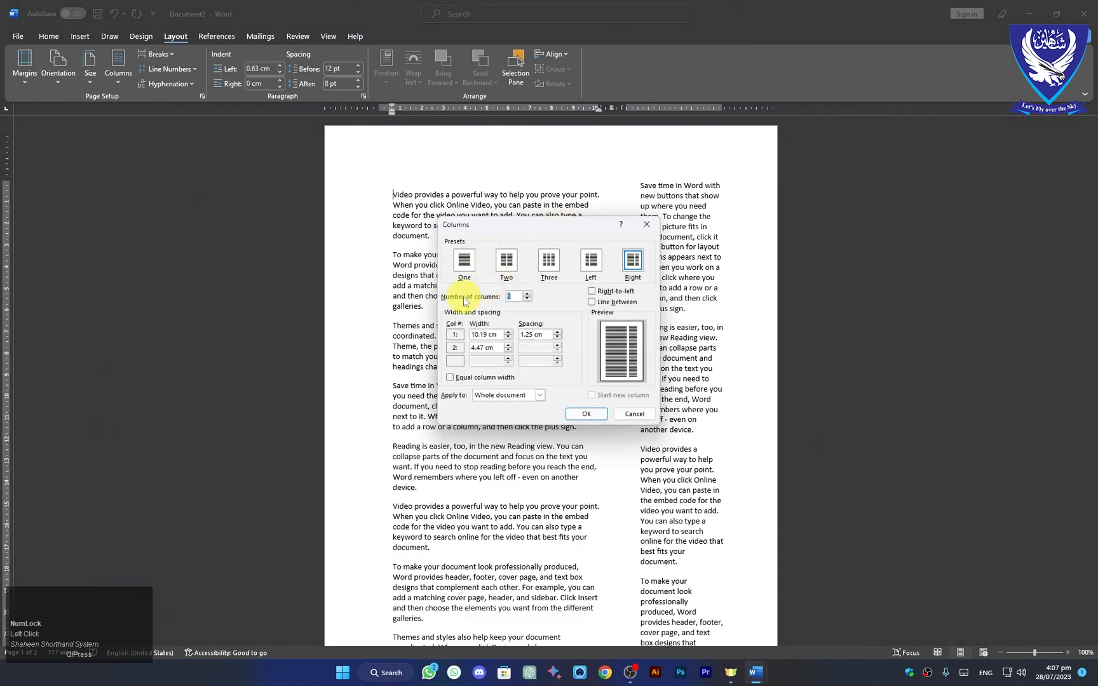
{"action": "left_click", "coordinate": [513, 297]}
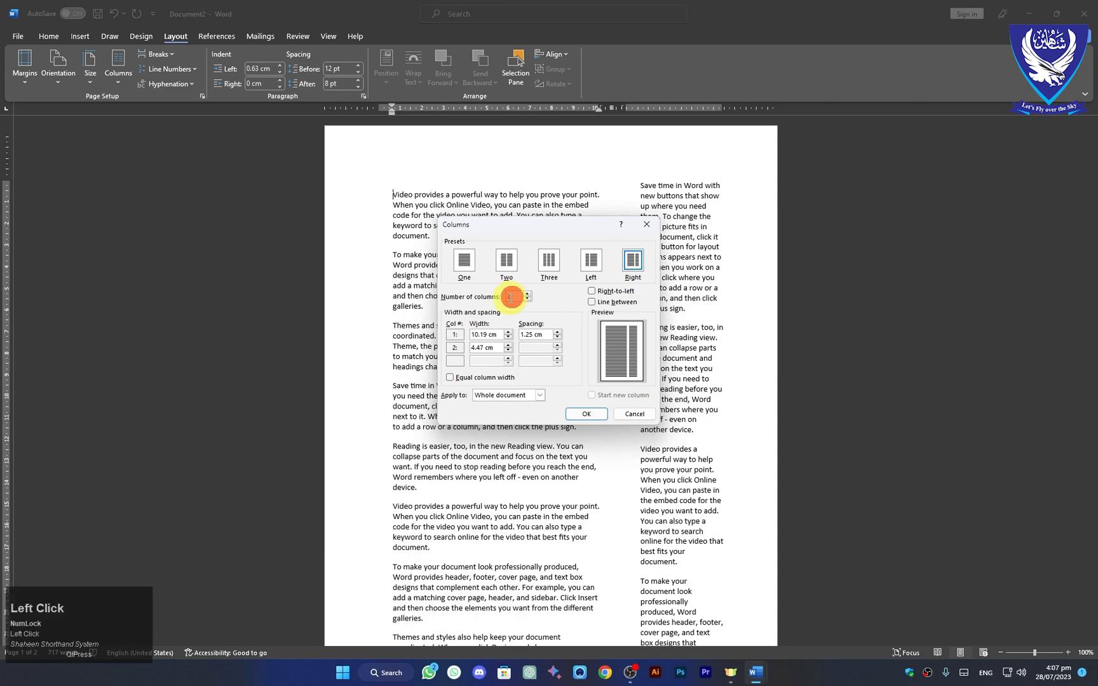
{"action": "key", "text": "BackSpace"}
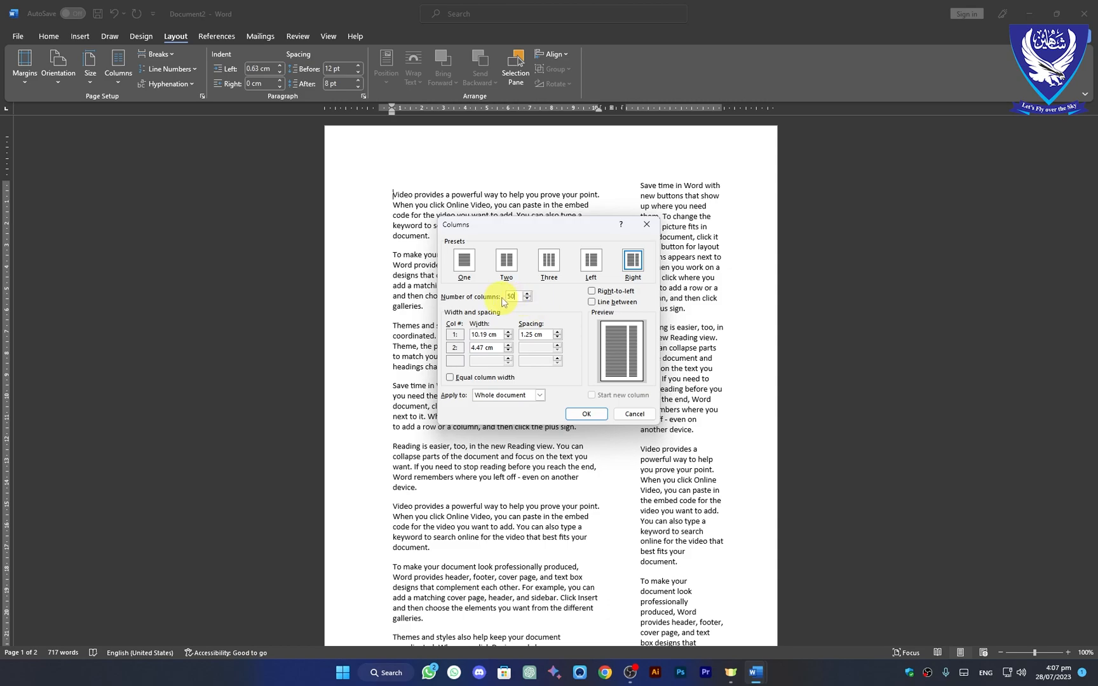
{"action": "left_click", "coordinate": [585, 417]}
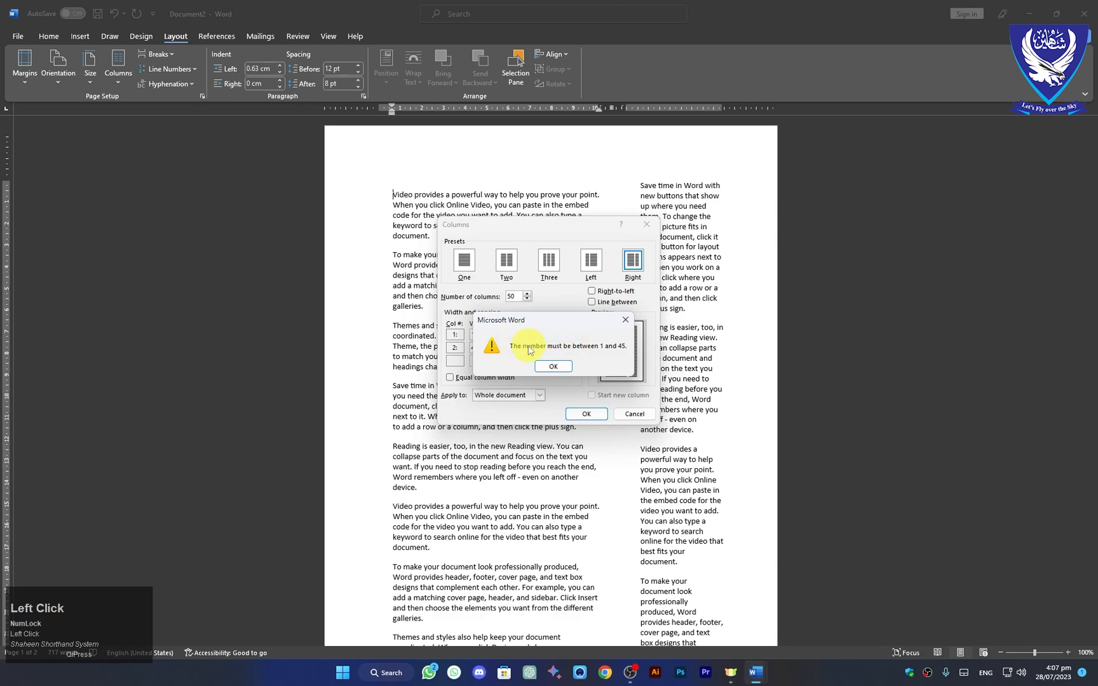
{"action": "left_click", "coordinate": [625, 323]}
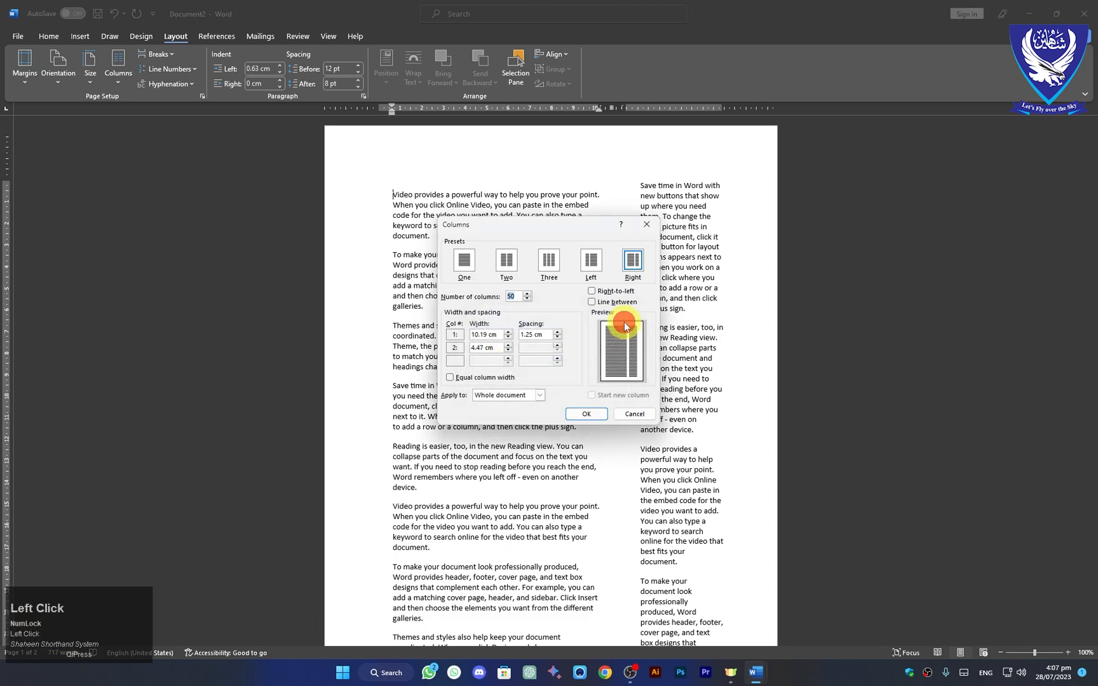
{"action": "left_click", "coordinate": [635, 414]}
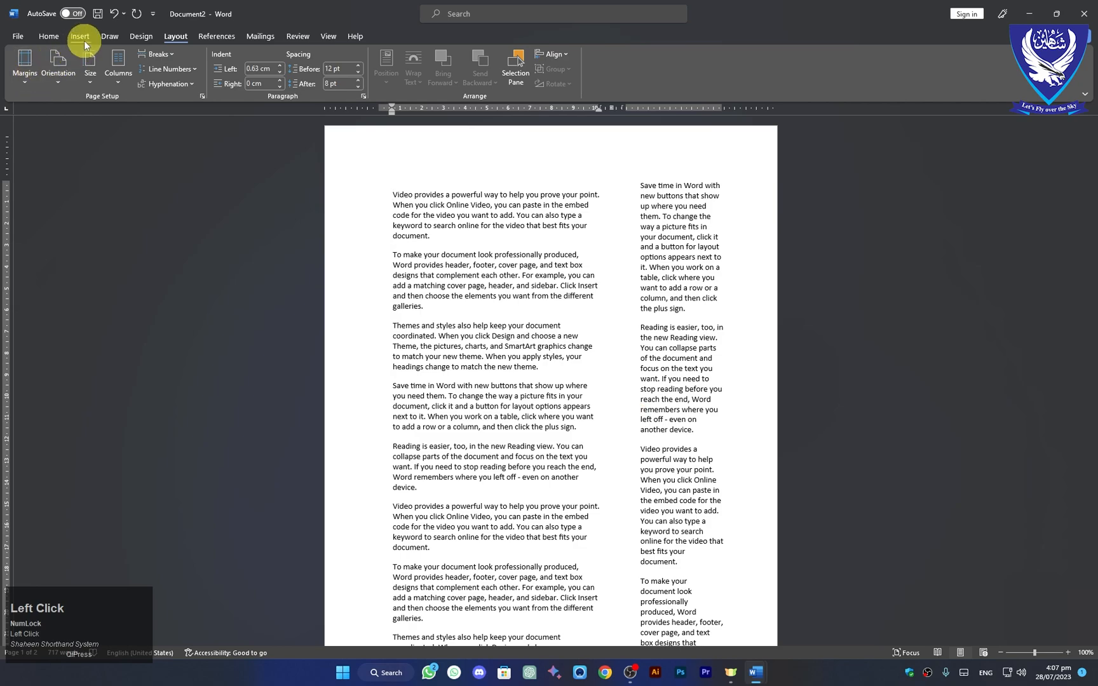
{"action": "left_click", "coordinate": [85, 39]}
{"action": "left_click", "coordinate": [107, 67]}
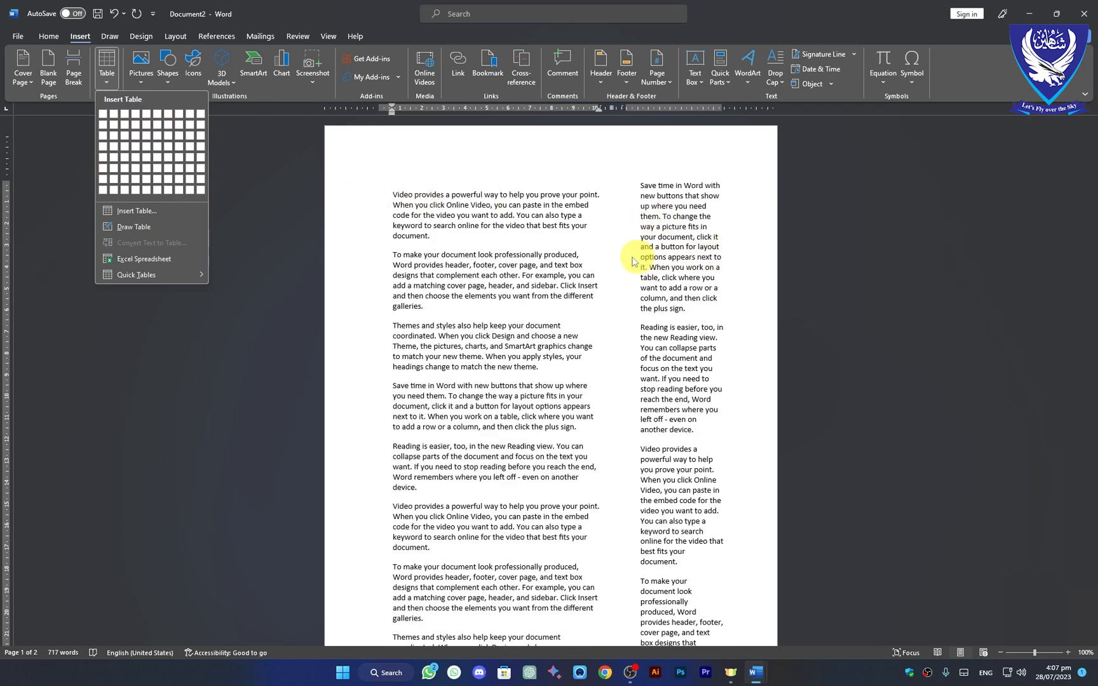
{"action": "left_click", "coordinate": [171, 36]}
- Apply the Three column preset with a line between the columns to the whole document
{"action": "left_click", "coordinate": [116, 81]}
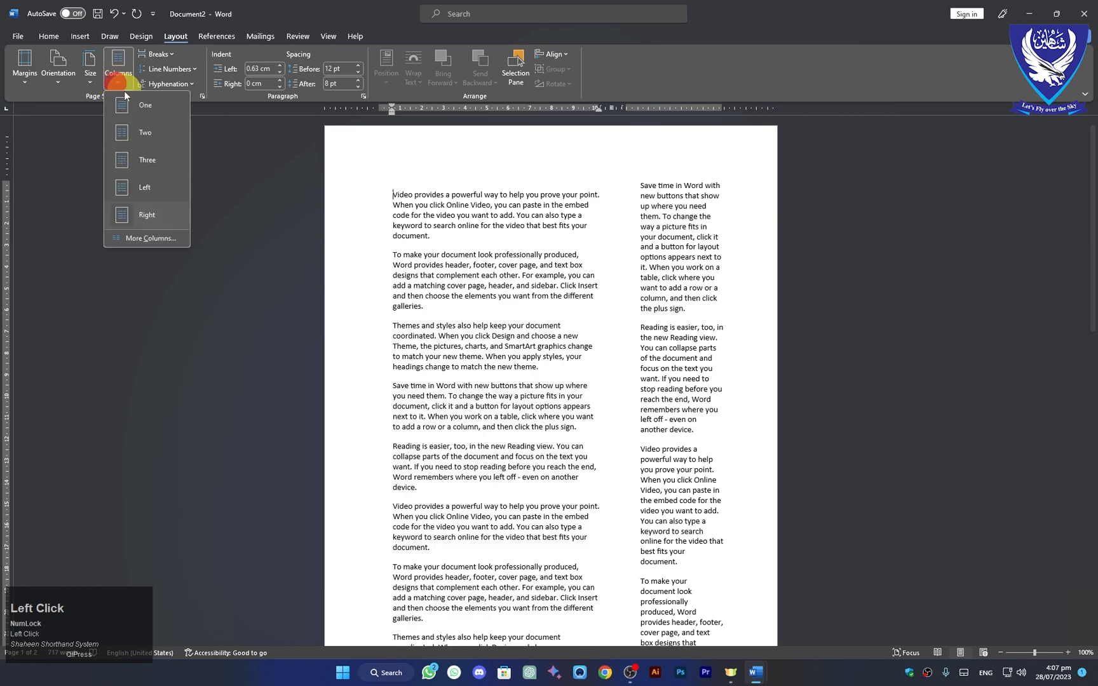
{"action": "left_click", "coordinate": [146, 239]}
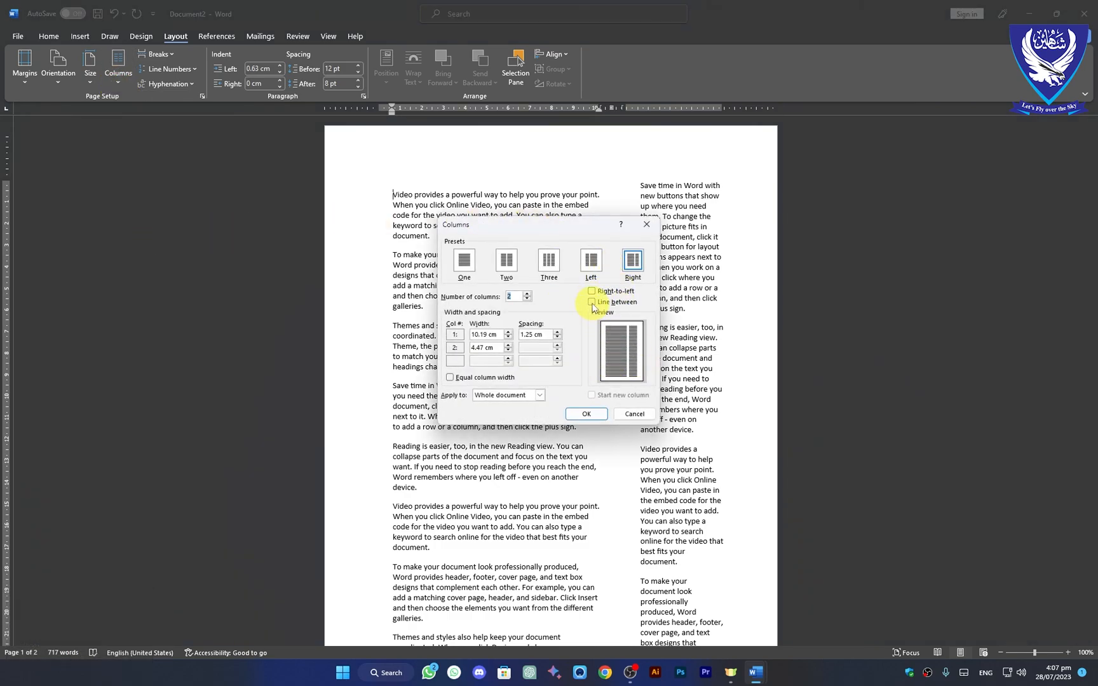
{"action": "left_click", "coordinate": [550, 263]}
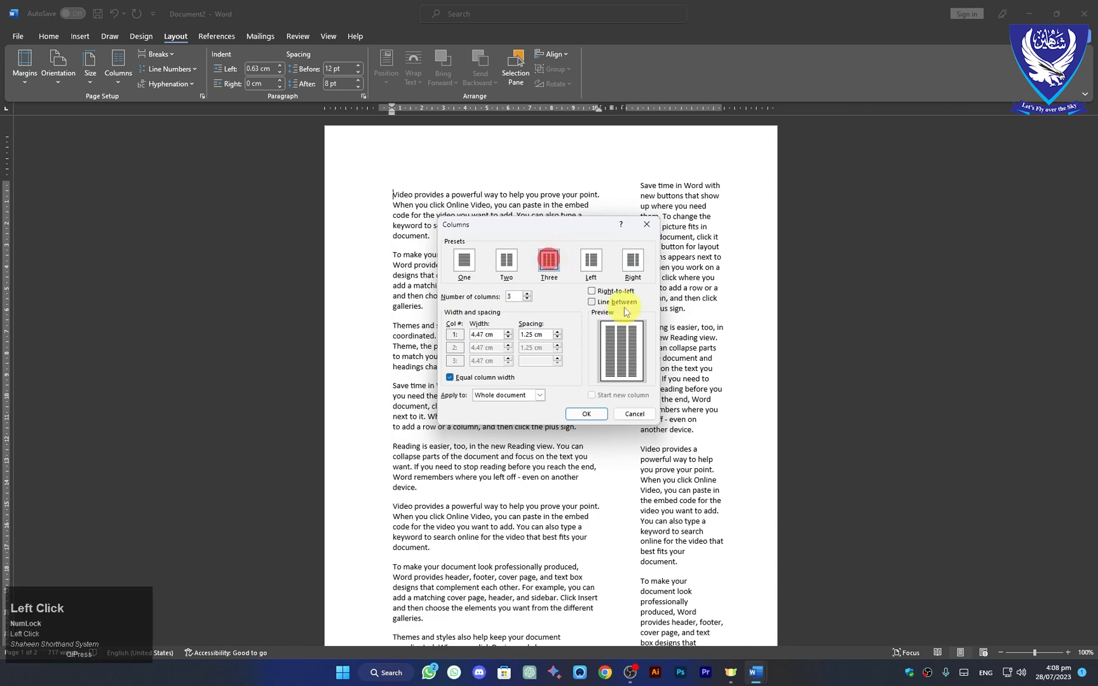
{"action": "left_click", "coordinate": [592, 303]}
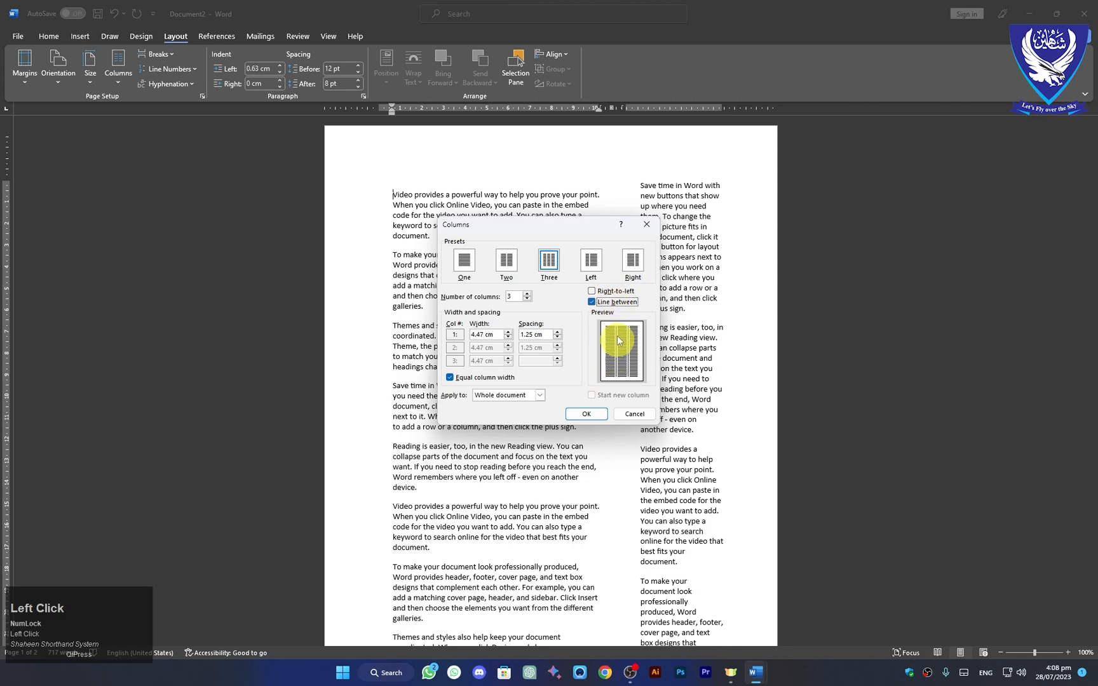
{"action": "left_click", "coordinate": [588, 414]}
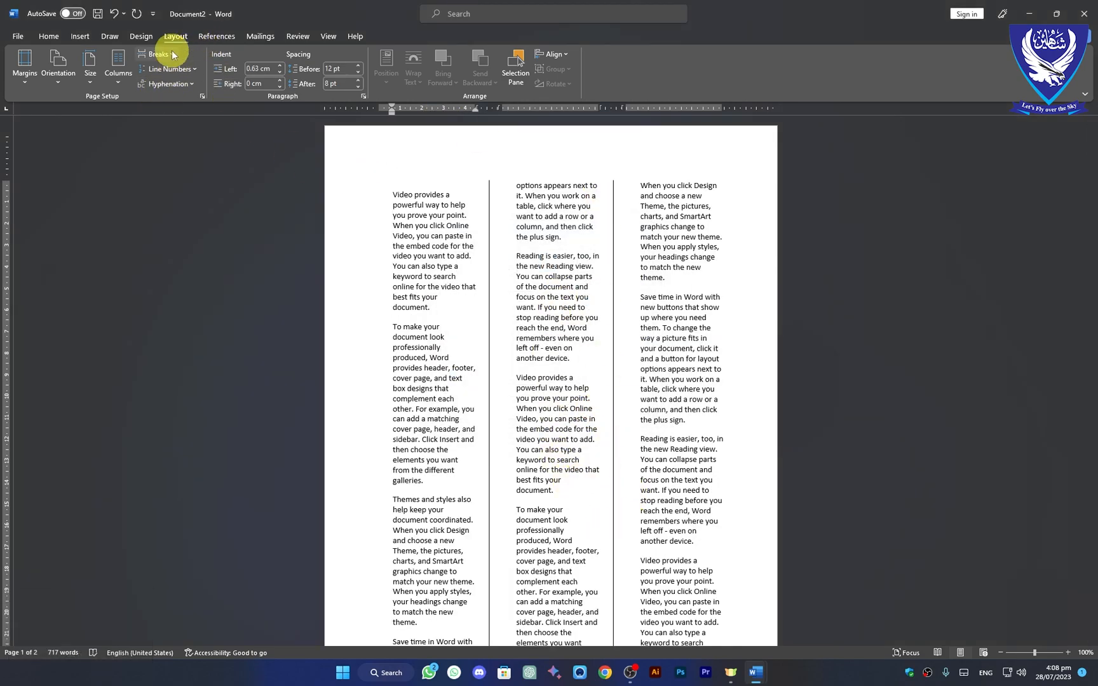
- Turn on the Right-to-left column order and apply the Right column preset to the whole document
{"action": "left_click", "coordinate": [118, 85]}
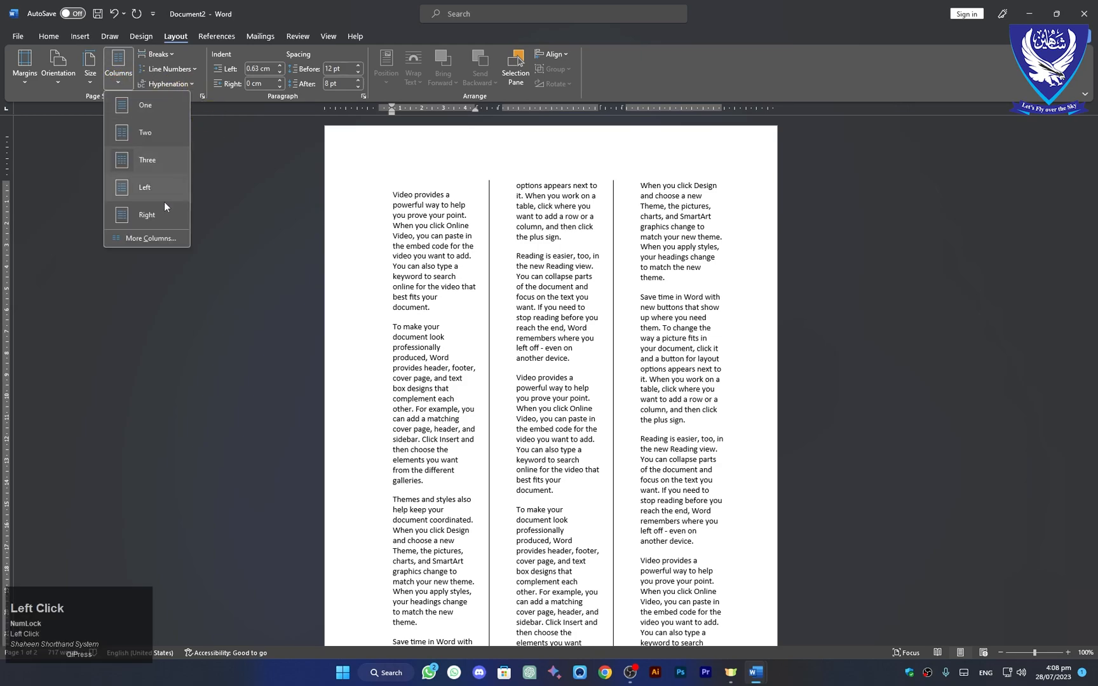
{"action": "left_click", "coordinate": [156, 235]}
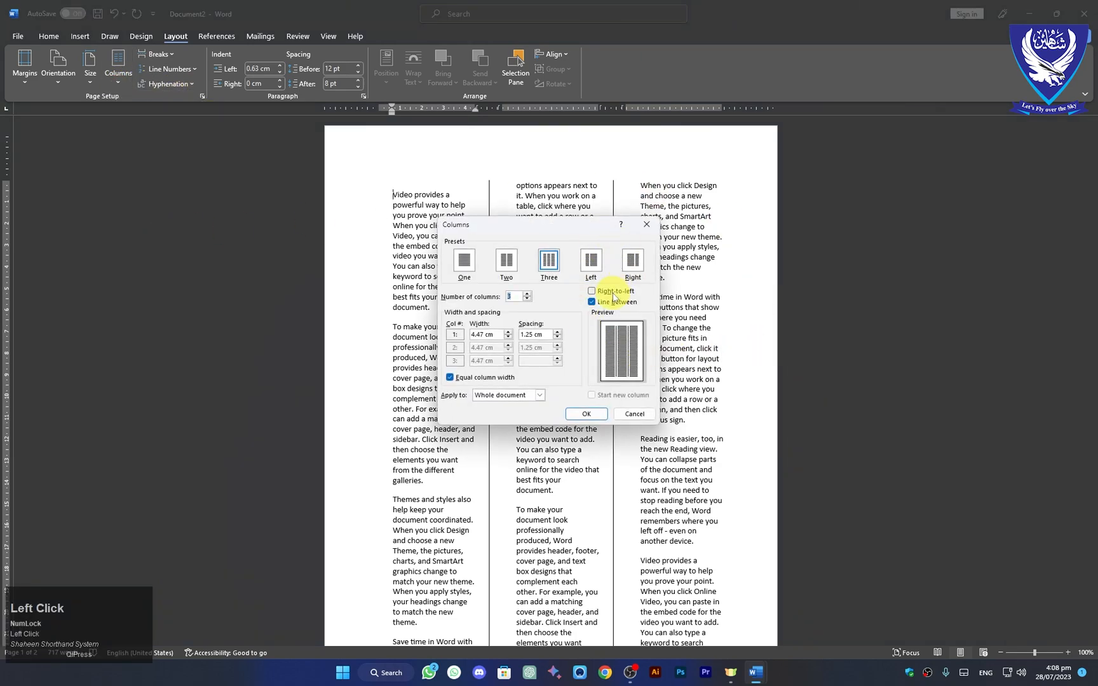
{"action": "left_click", "coordinate": [593, 292]}
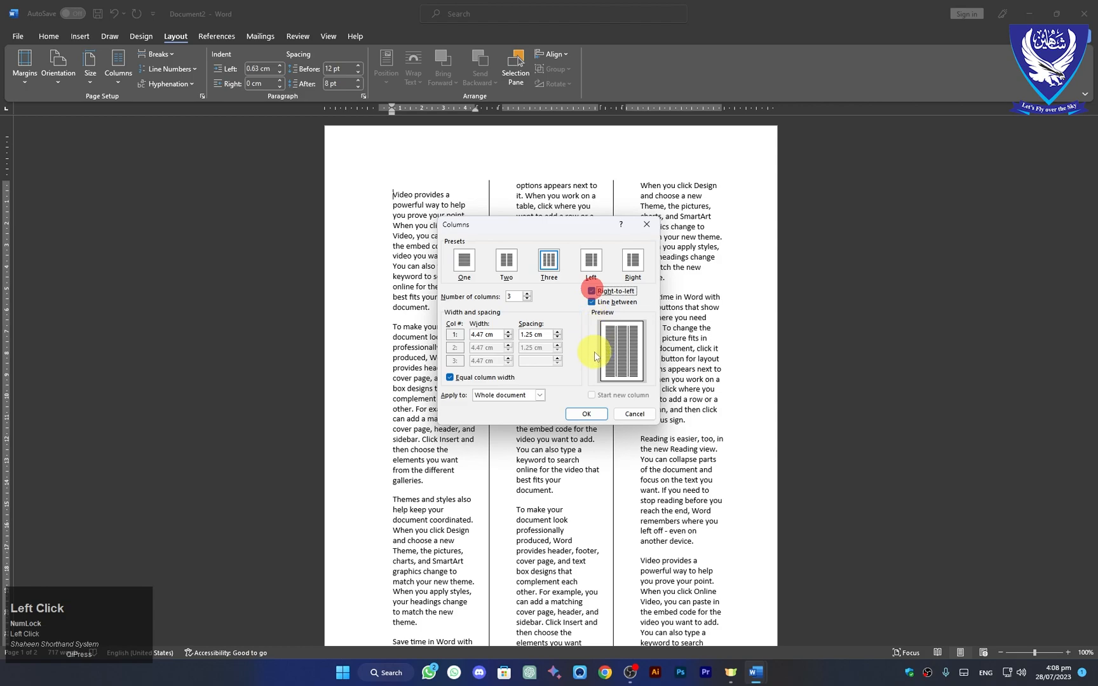
{"action": "left_click", "coordinate": [591, 262]}
{"action": "left_click", "coordinate": [633, 262]}
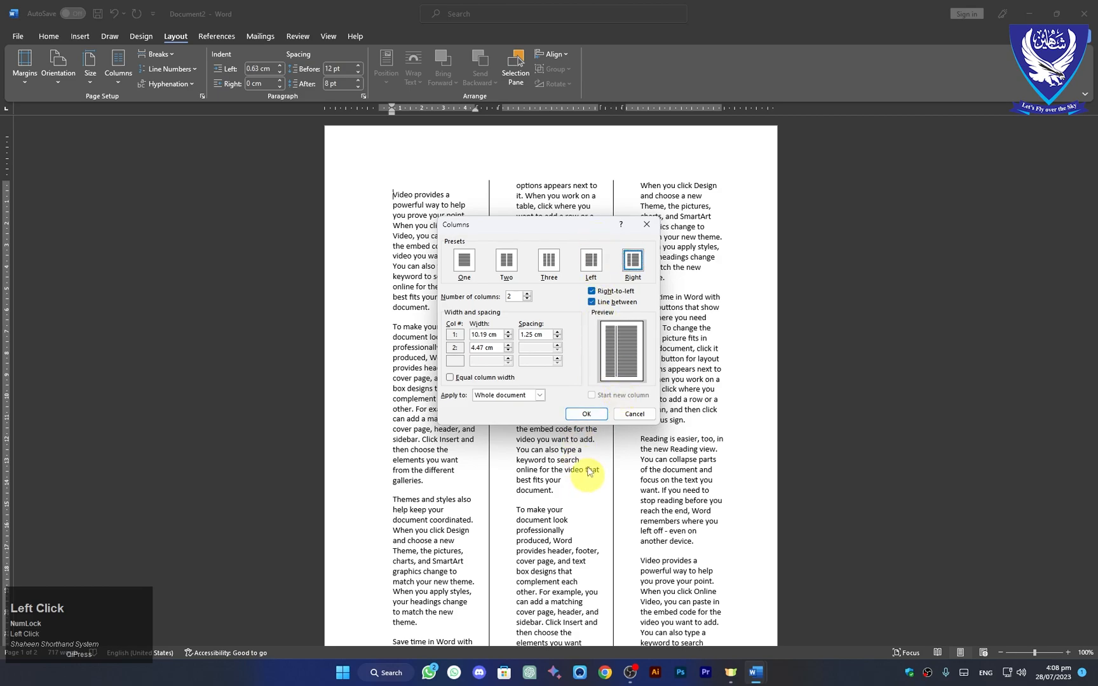
{"action": "left_click", "coordinate": [582, 414]}
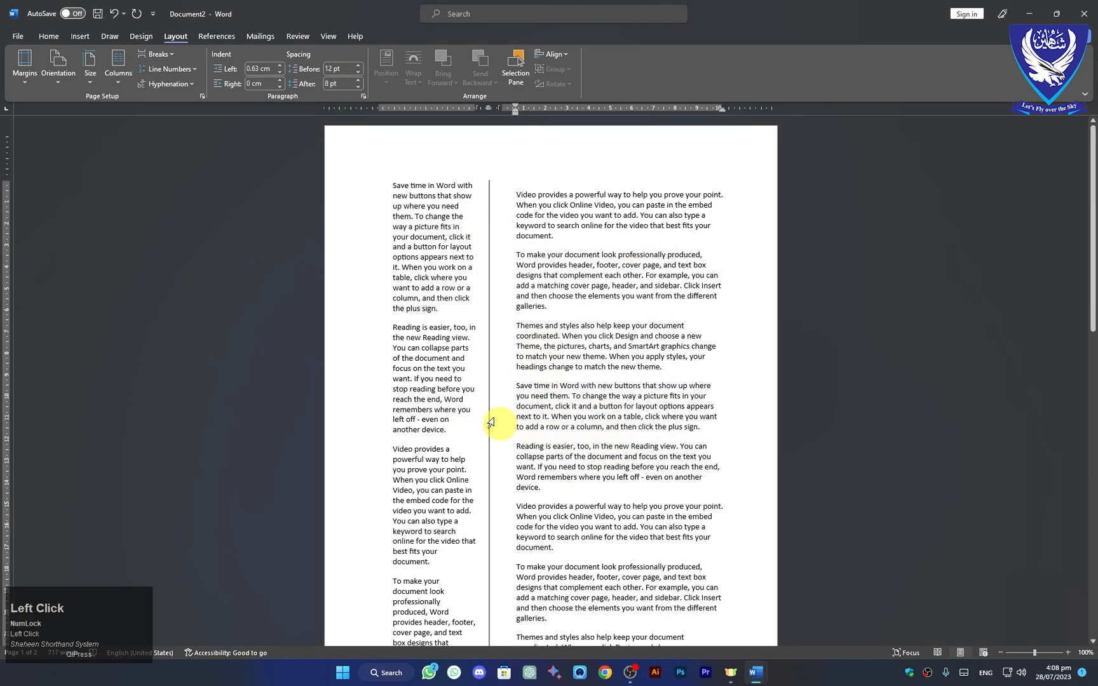
- Turn off Right-to-left and Line between and set the whole document back to one column
{"action": "left_click", "coordinate": [114, 81]}
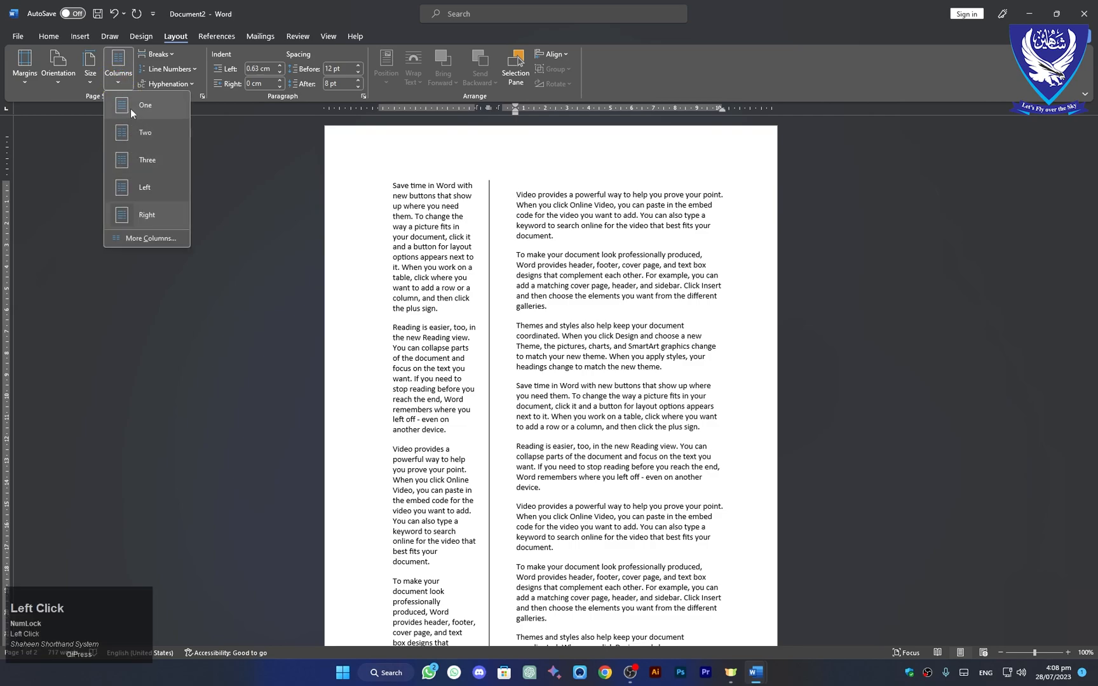
{"action": "left_click", "coordinate": [150, 239]}
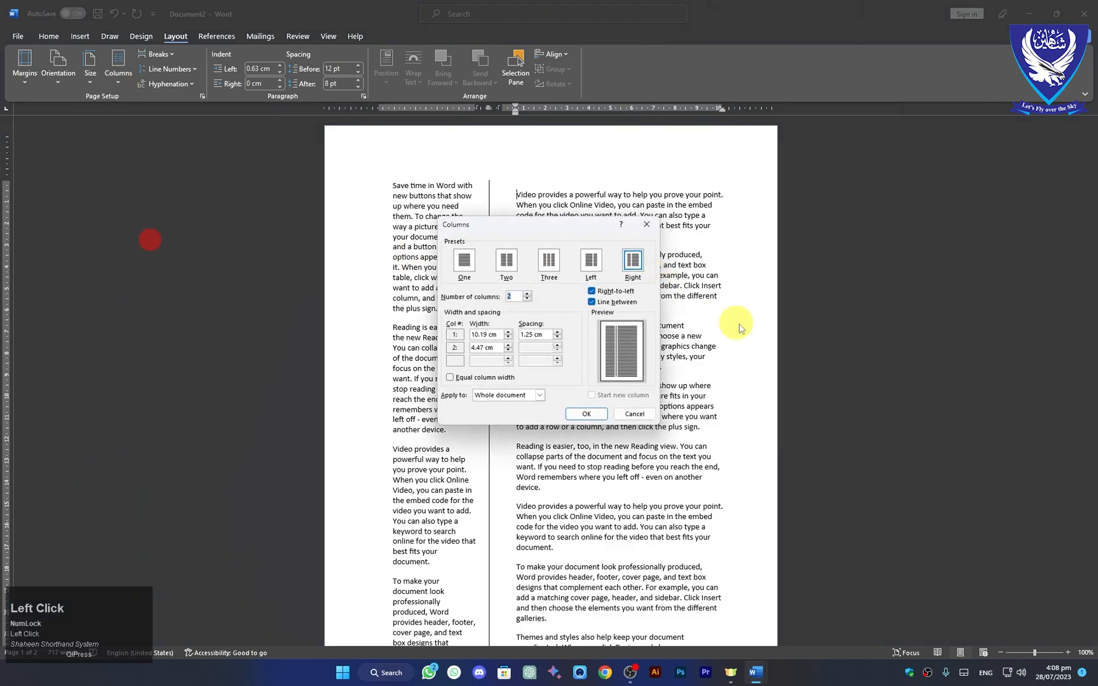
{"action": "left_click", "coordinate": [592, 291]}
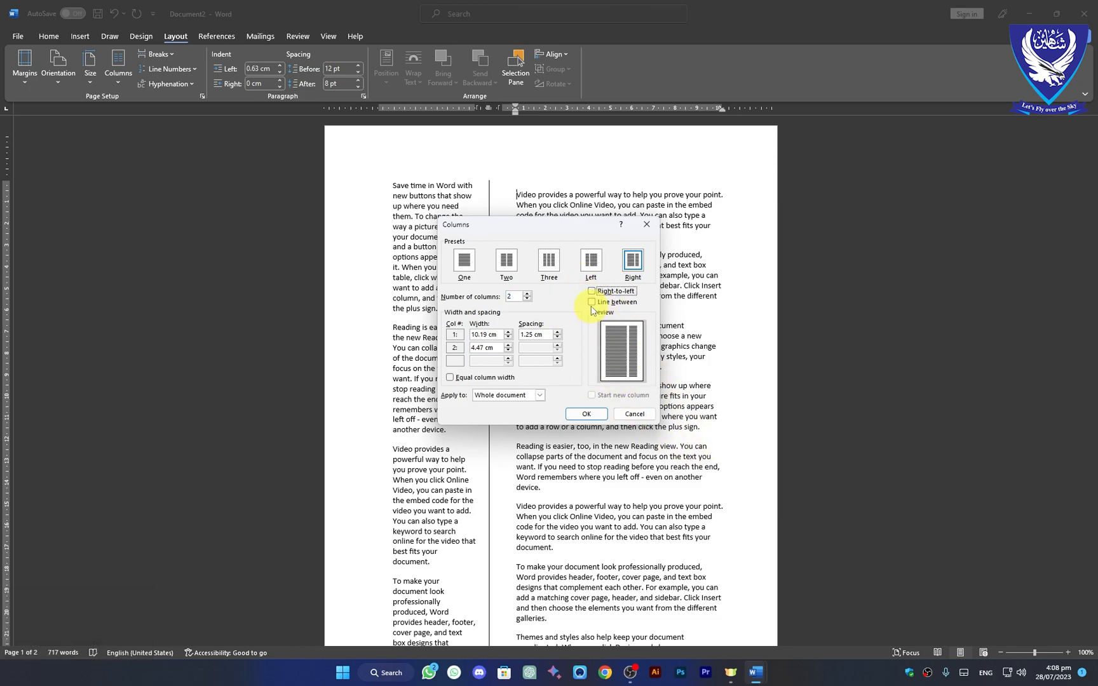
{"action": "left_click", "coordinate": [464, 262]}
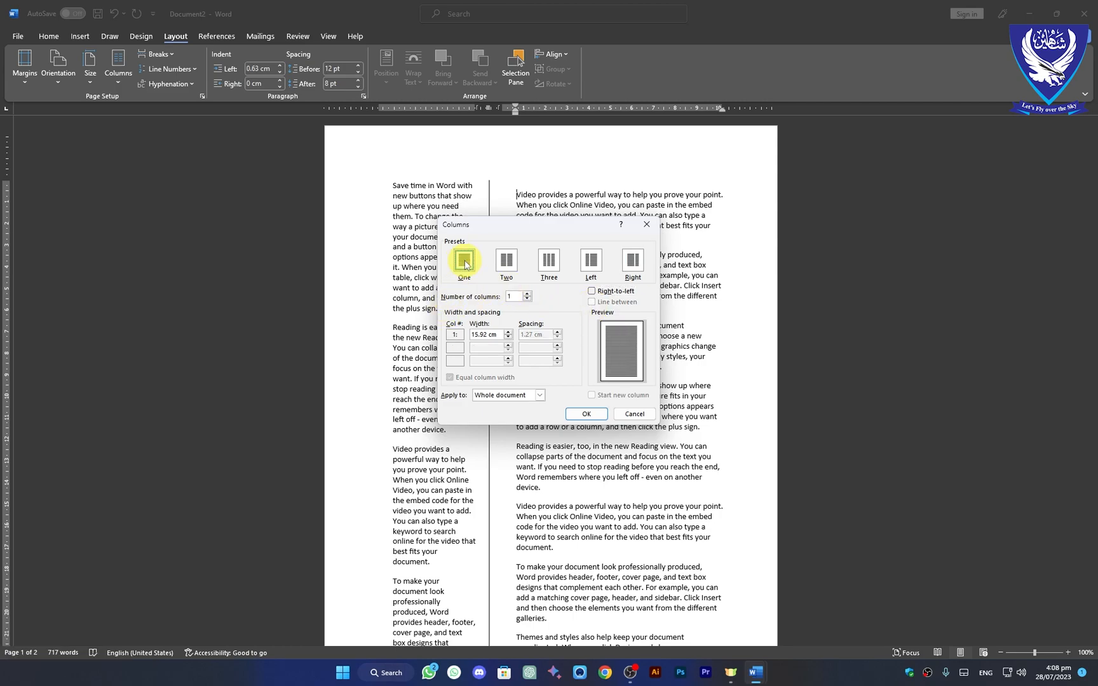
{"action": "left_click", "coordinate": [587, 415]}
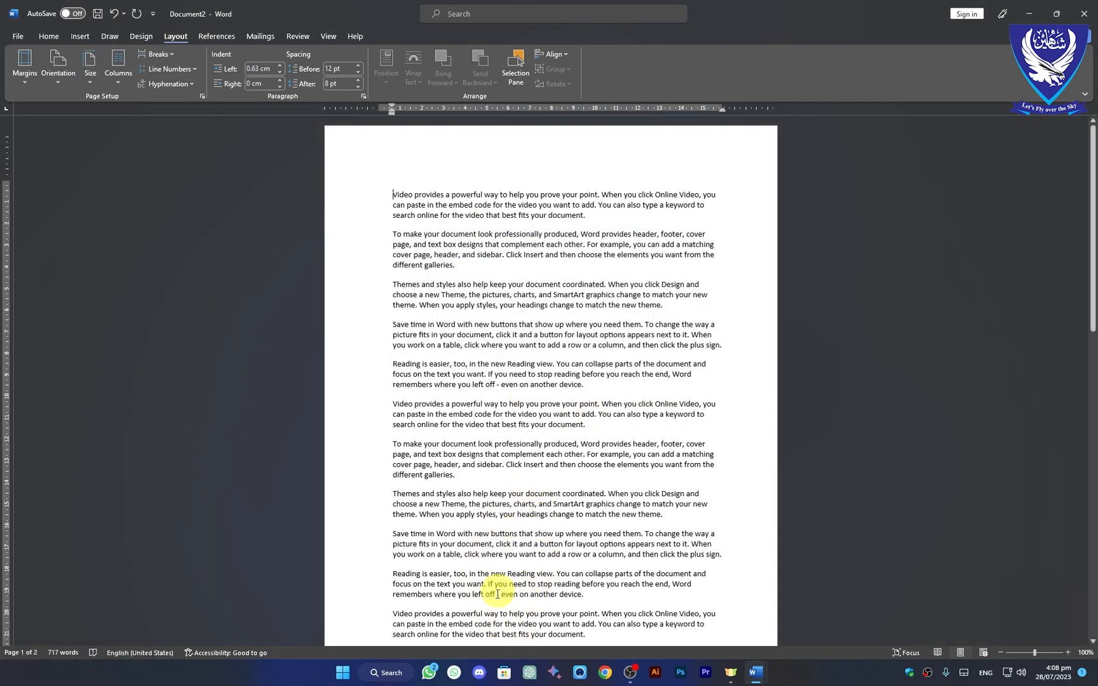
{"action": "left_click", "coordinate": [172, 54]}
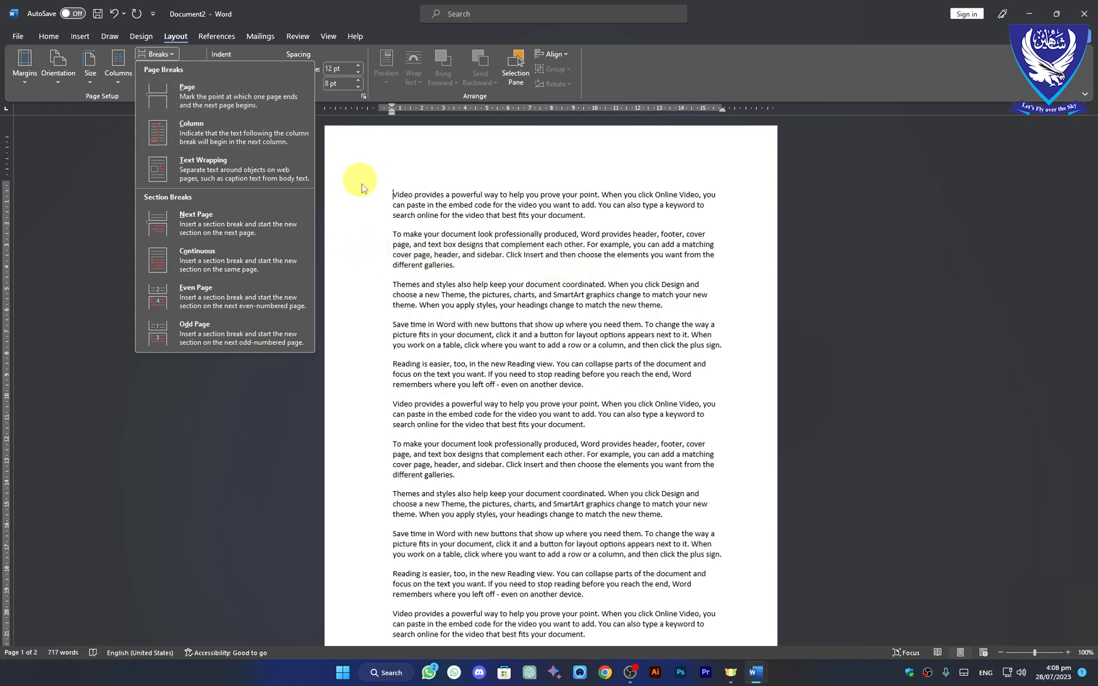
{"action": "left_click", "coordinate": [380, 195]}
{"action": "left_click", "coordinate": [77, 36]}
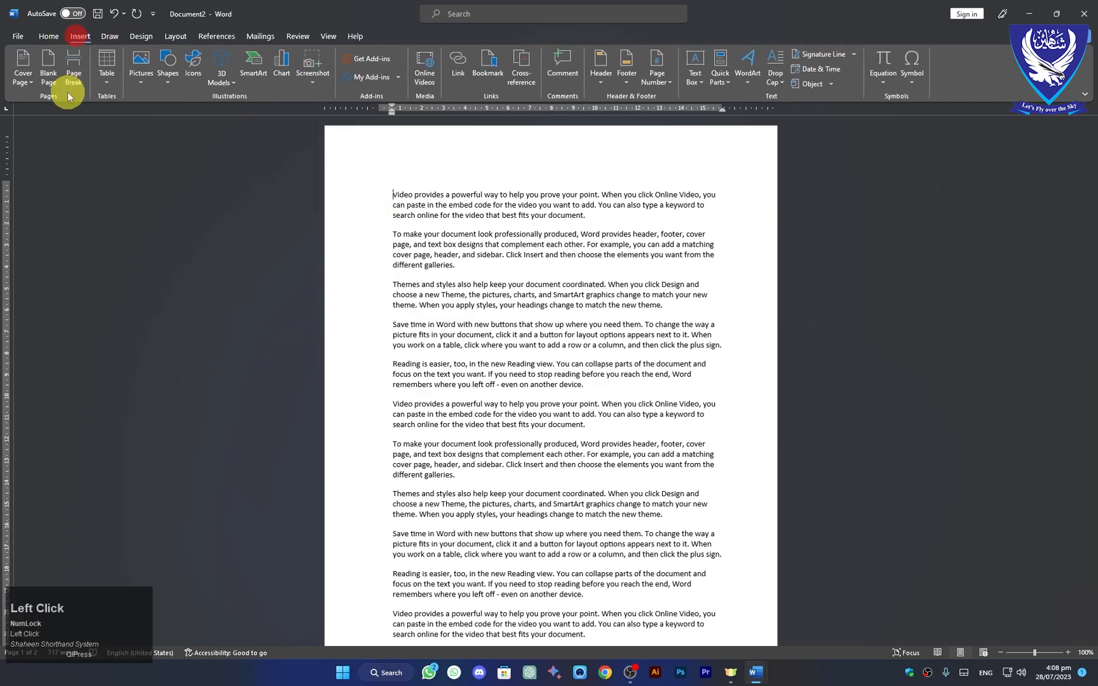
{"action": "left_click", "coordinate": [174, 37]}
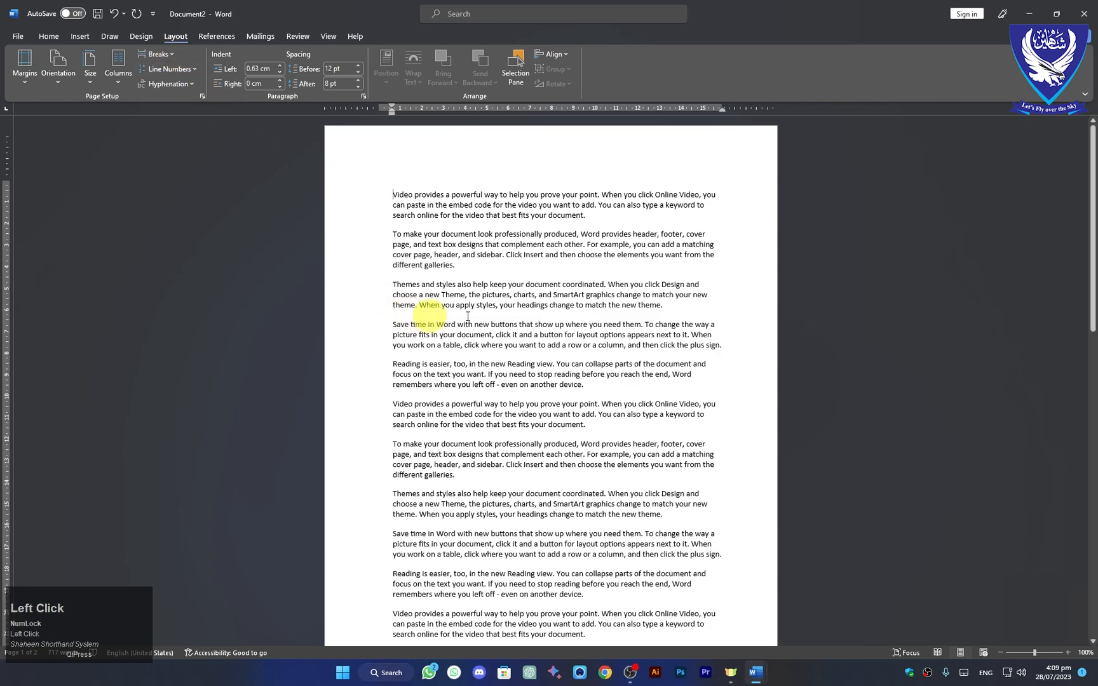
- Insert a page break after the third paragraph, check the split text, and undo the break
{"action": "left_click", "coordinate": [664, 307]}
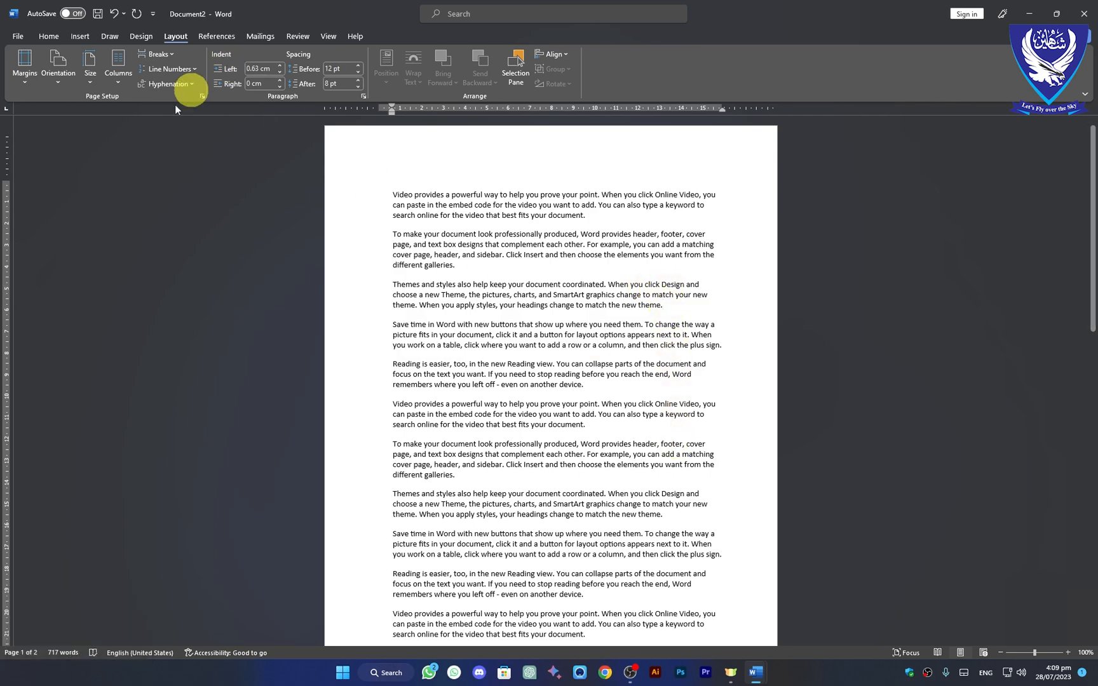
{"action": "left_click", "coordinate": [160, 55]}
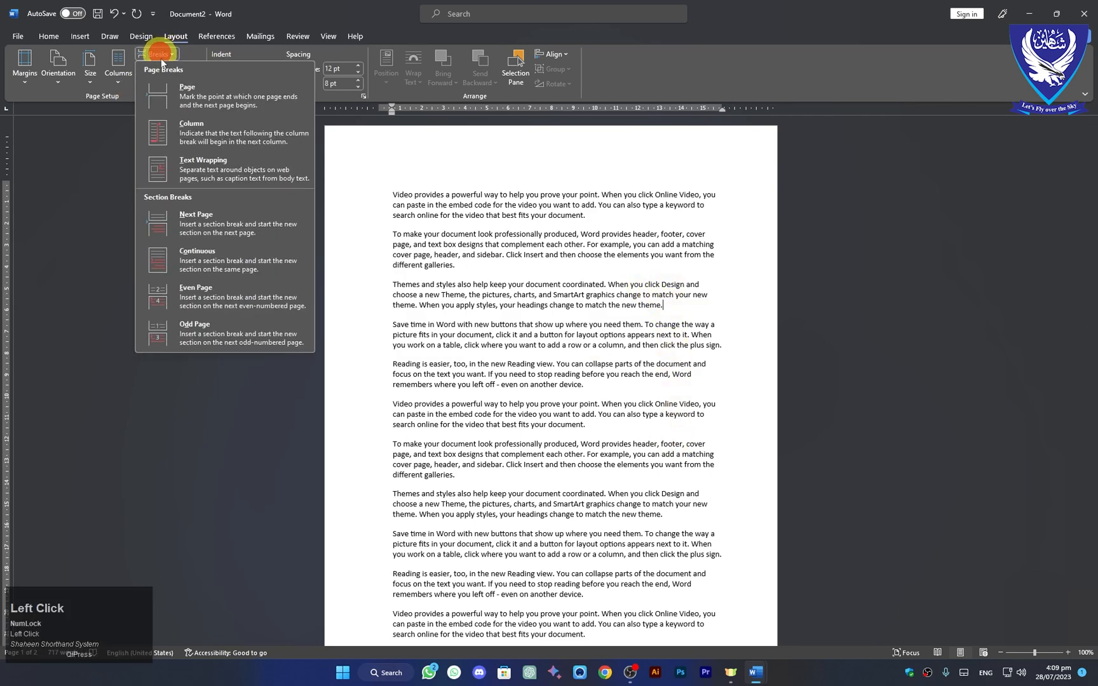
{"action": "left_click", "coordinate": [169, 94]}
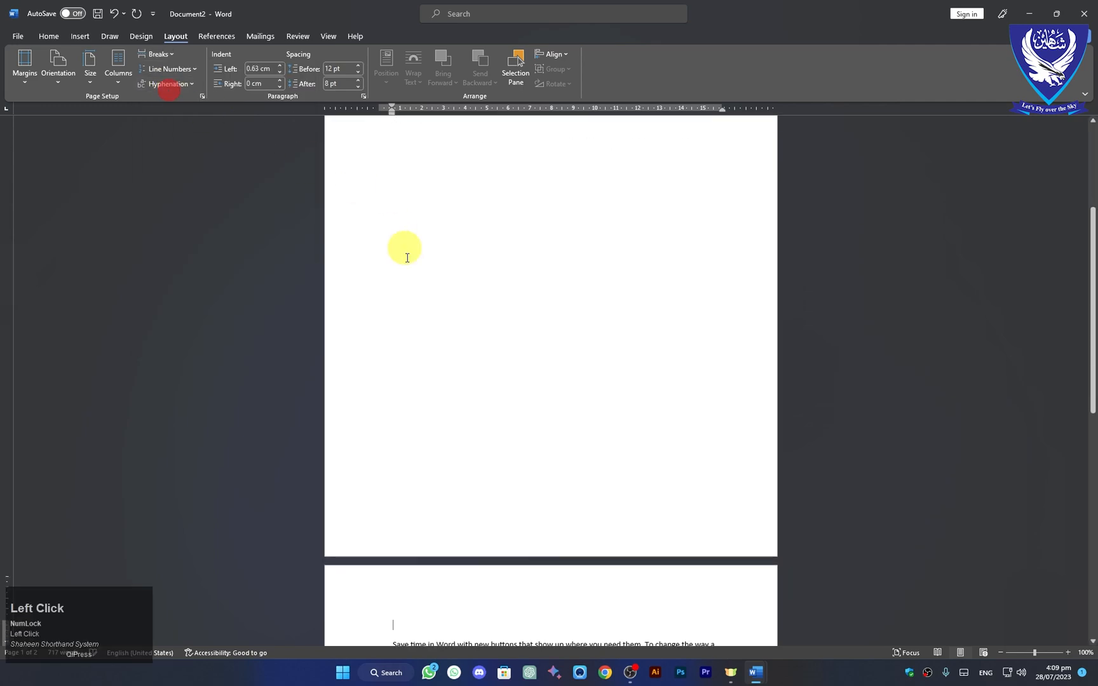
{"action": "key", "text": "ctrl+Home"}
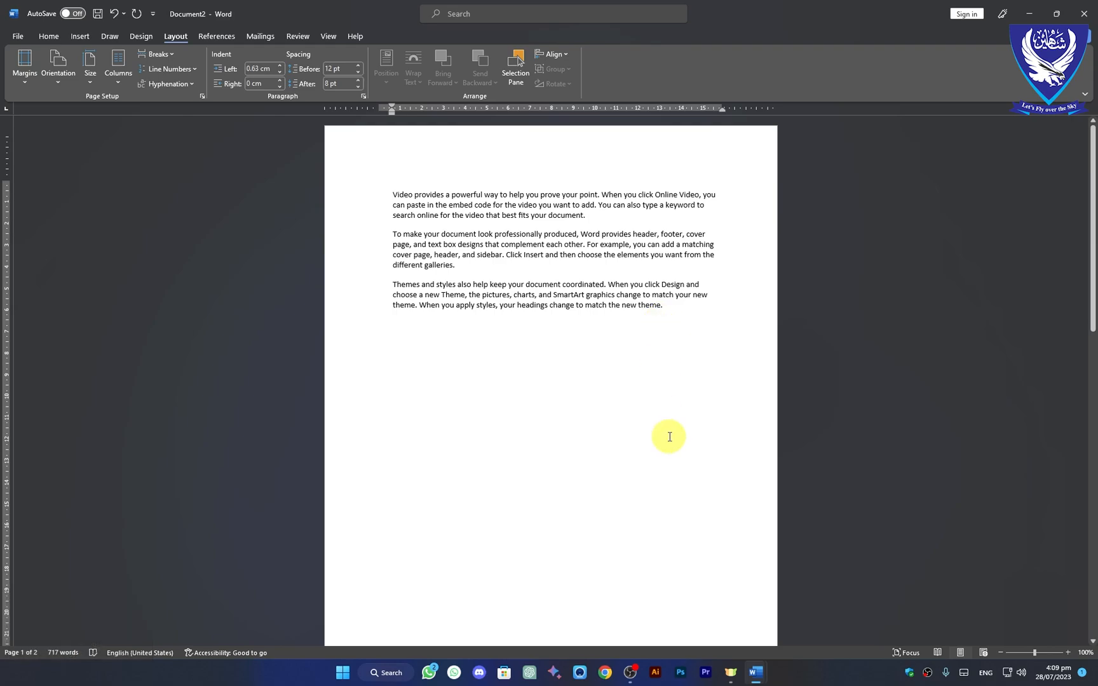
{"action": "key", "text": "ctrl+z"}
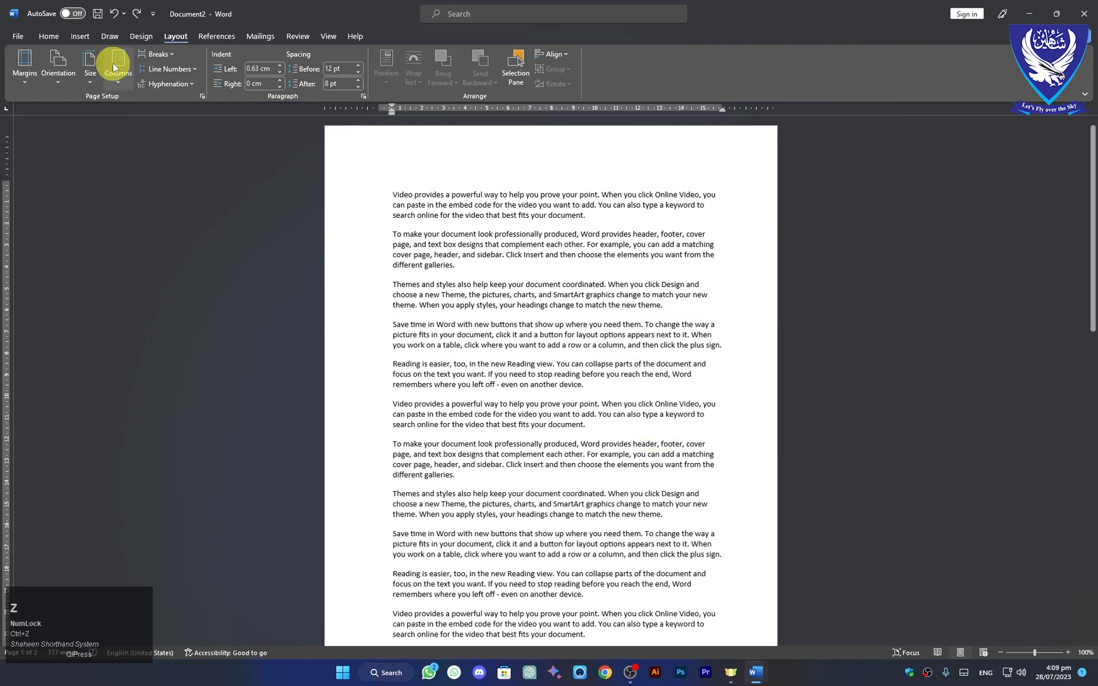
{"action": "left_click", "coordinate": [169, 55]}
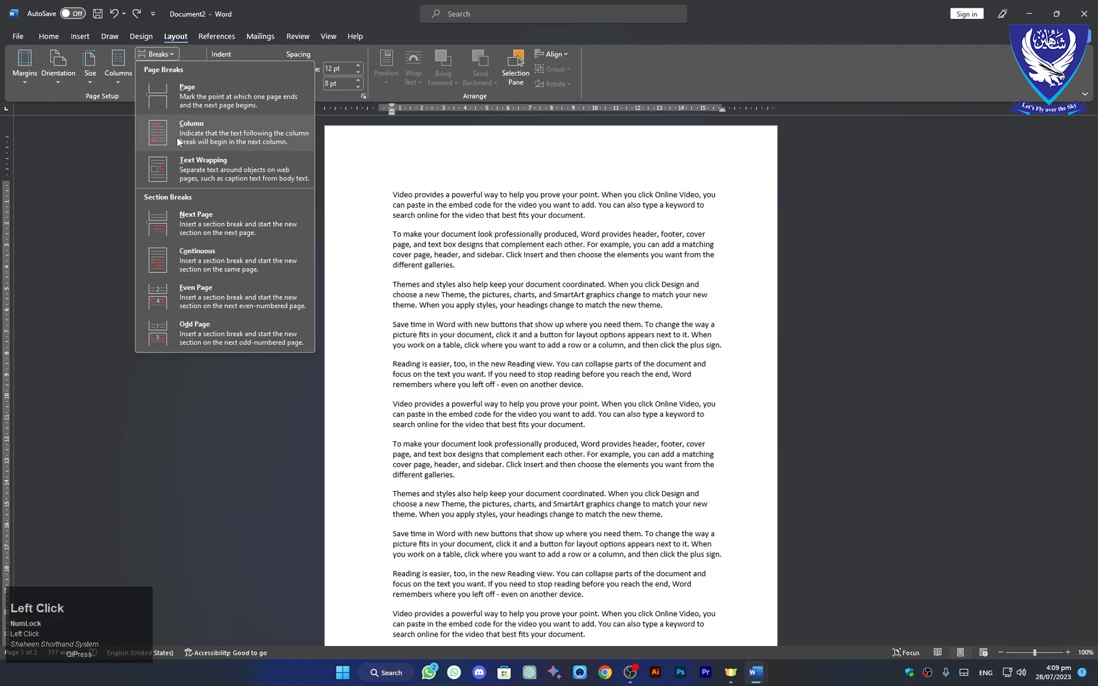
{"action": "scroll", "coordinate": [563, 344], "scroll_direction": "down", "scroll_amount": 3}
{"action": "scroll", "coordinate": [562, 344], "scroll_direction": "down", "scroll_amount": 12}
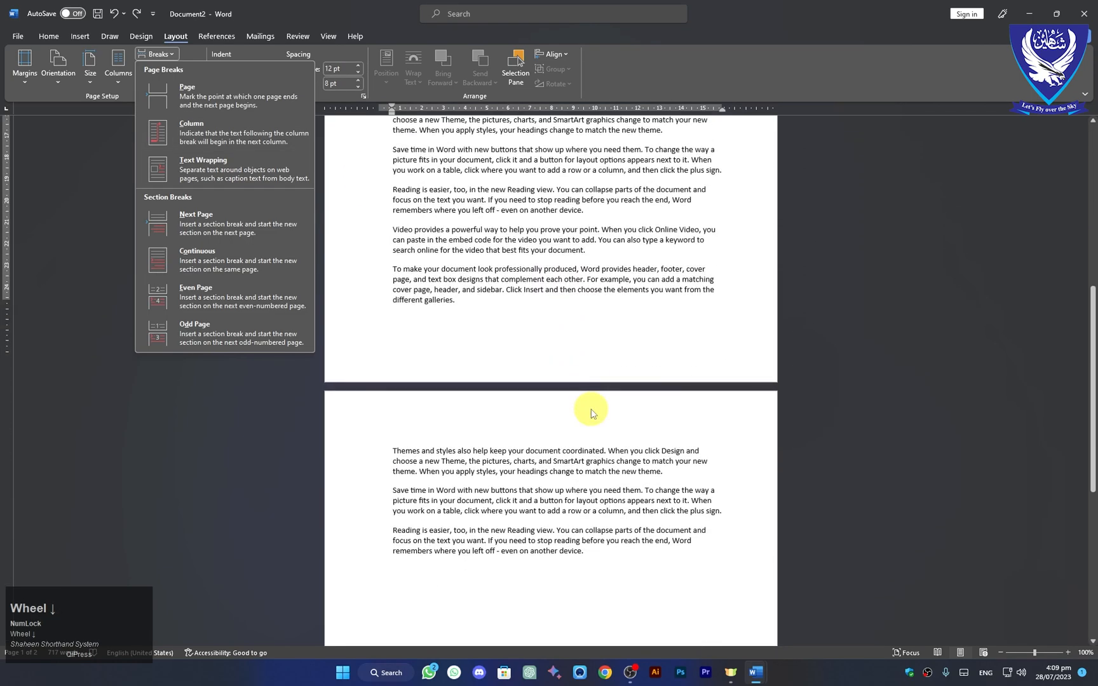
{"action": "scroll", "coordinate": [656, 297], "scroll_direction": "up", "scroll_amount": 3}
{"action": "scroll", "coordinate": [657, 298], "scroll_direction": "up", "scroll_amount": 1}
{"action": "left_click", "coordinate": [752, 284]}
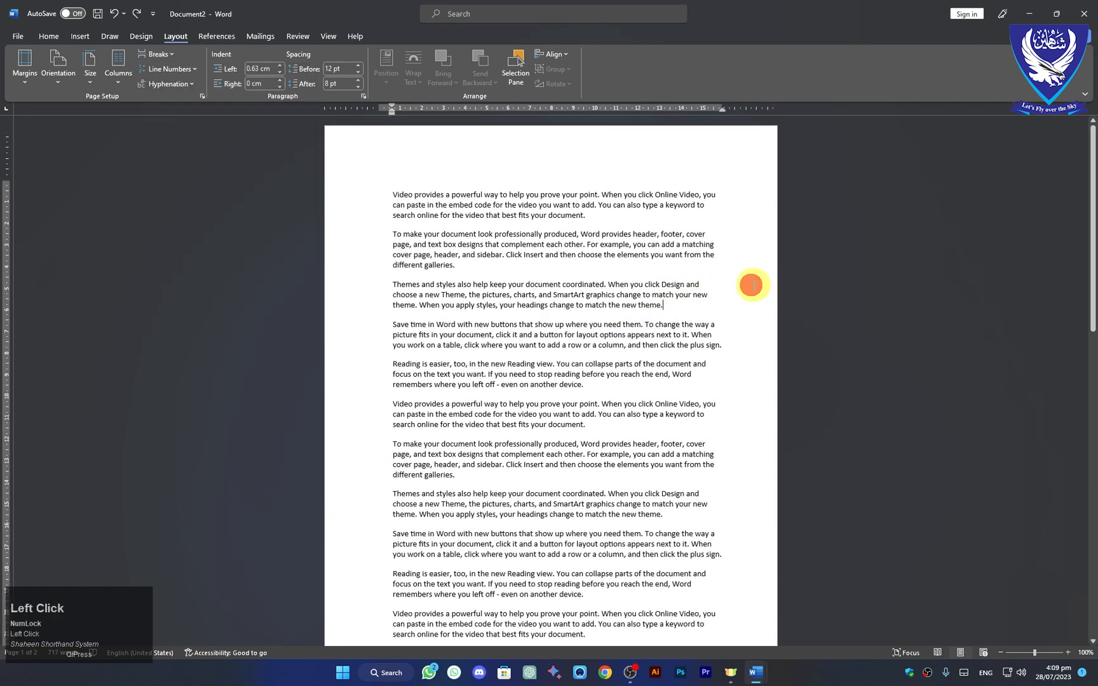
- Replace the entire document text with sample paragraphs generated by =rand()
{"action": "key", "text": "ctrl+a"}
{"action": "key", "text": "BackSpace"}
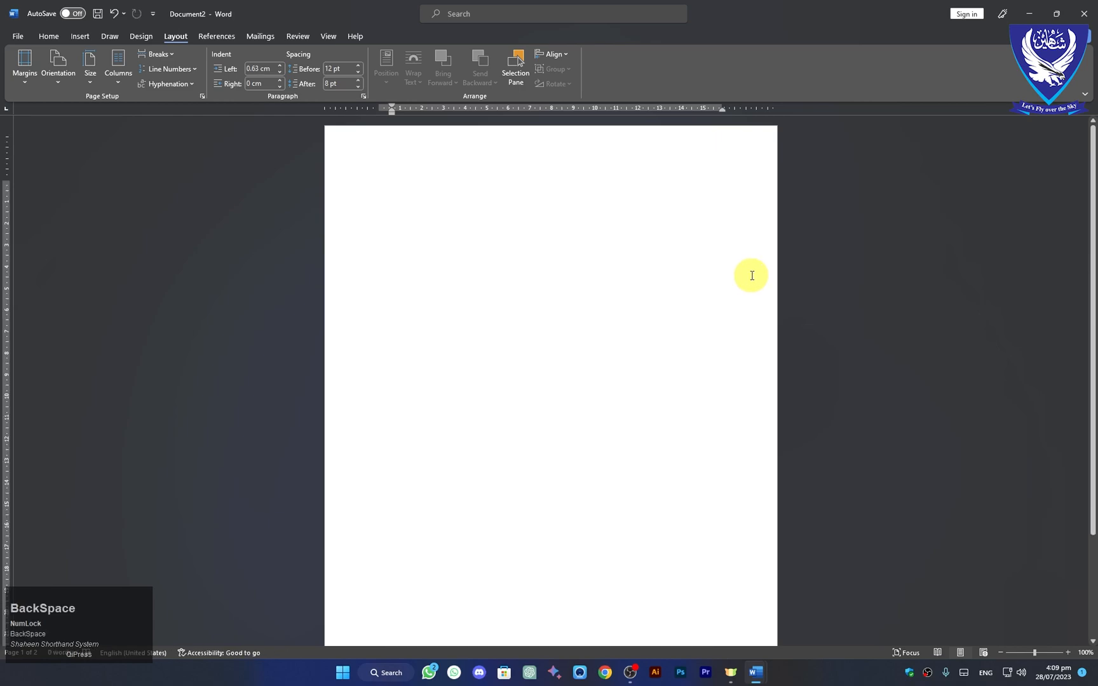
{"action": "type", "text": "=ran"}
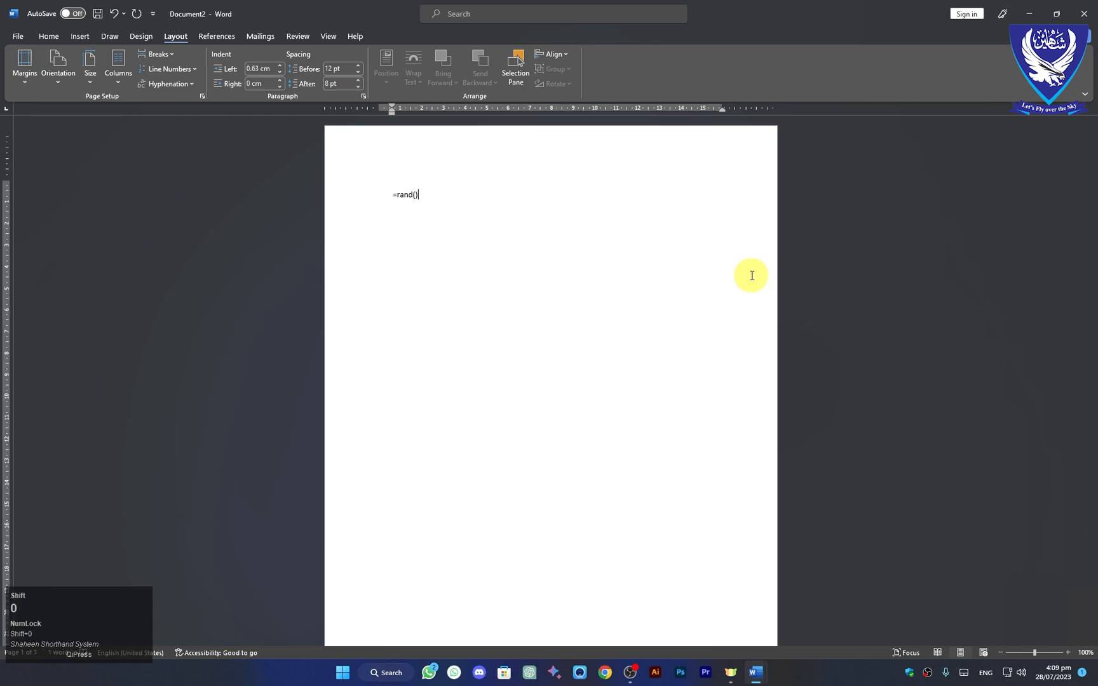
{"action": "type", "text": "d()"}
{"action": "key", "text": "Return"}
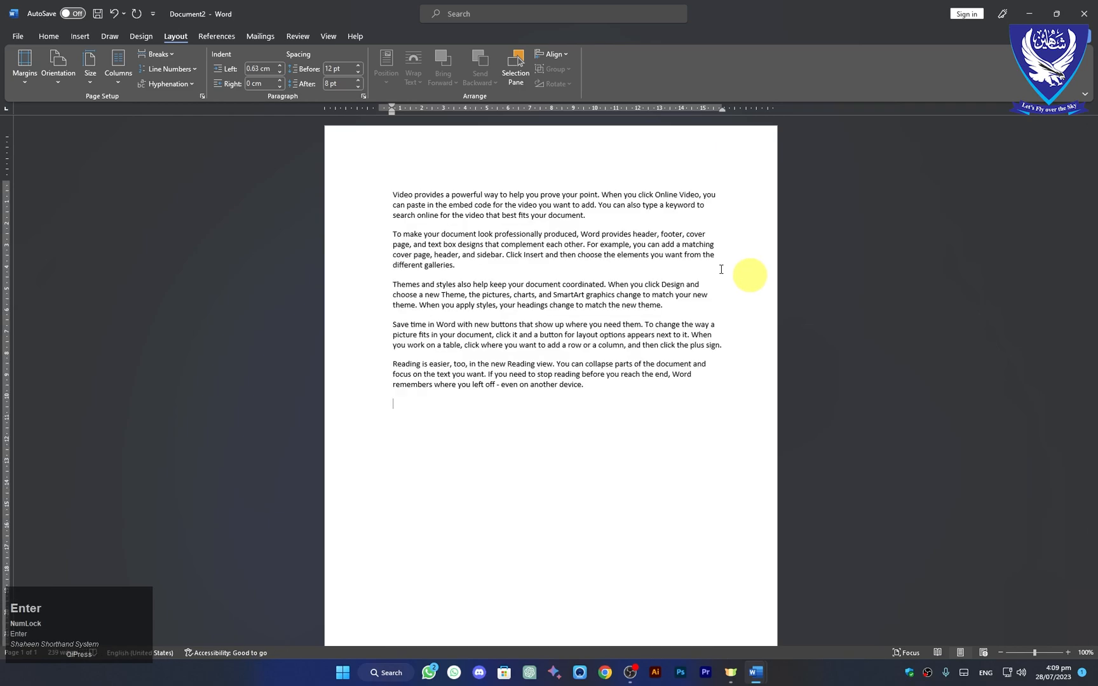
- Apply the Two column preset to the sample text
{"action": "left_click", "coordinate": [119, 64]}
{"action": "left_click", "coordinate": [129, 136]}
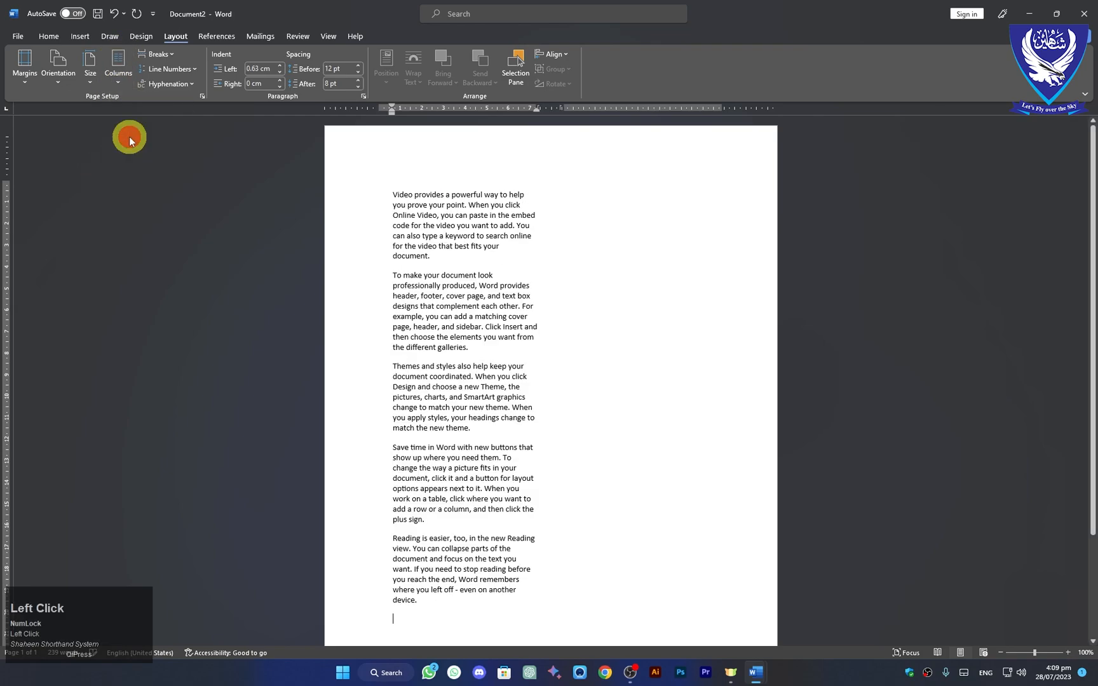
{"action": "scroll", "coordinate": [624, 511], "scroll_direction": "down", "scroll_amount": 3}
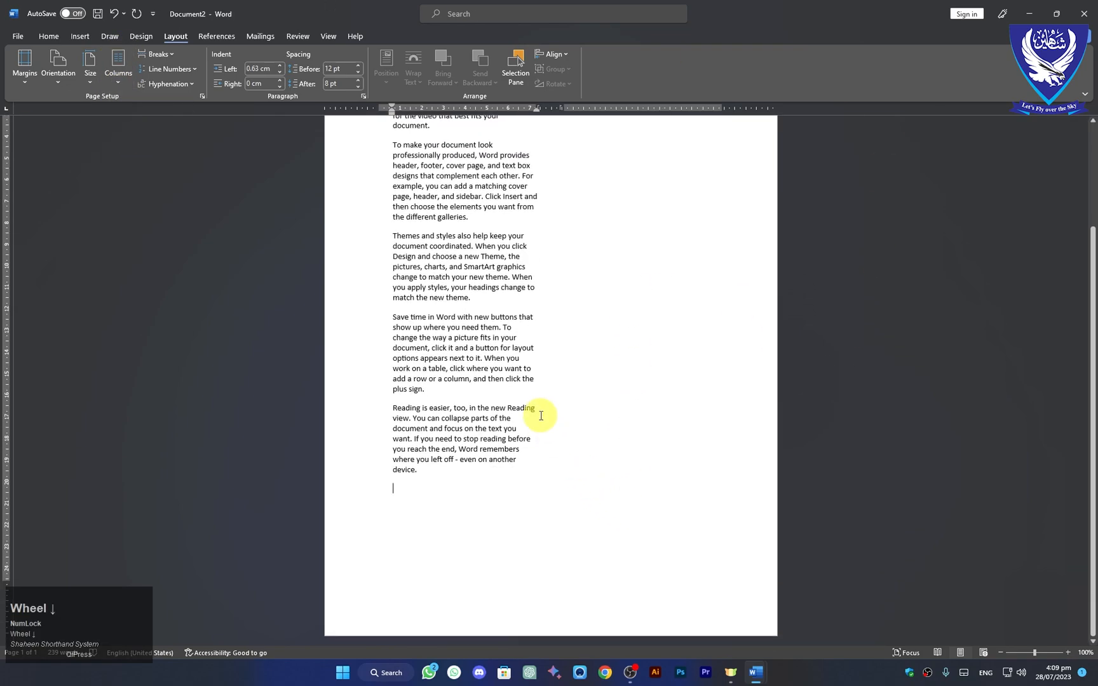
{"action": "scroll", "coordinate": [537, 417], "scroll_direction": "up", "scroll_amount": 3}
- Try to place the text cursor in the empty second column beside the first paragraph
{"action": "left_click", "coordinate": [631, 178]}
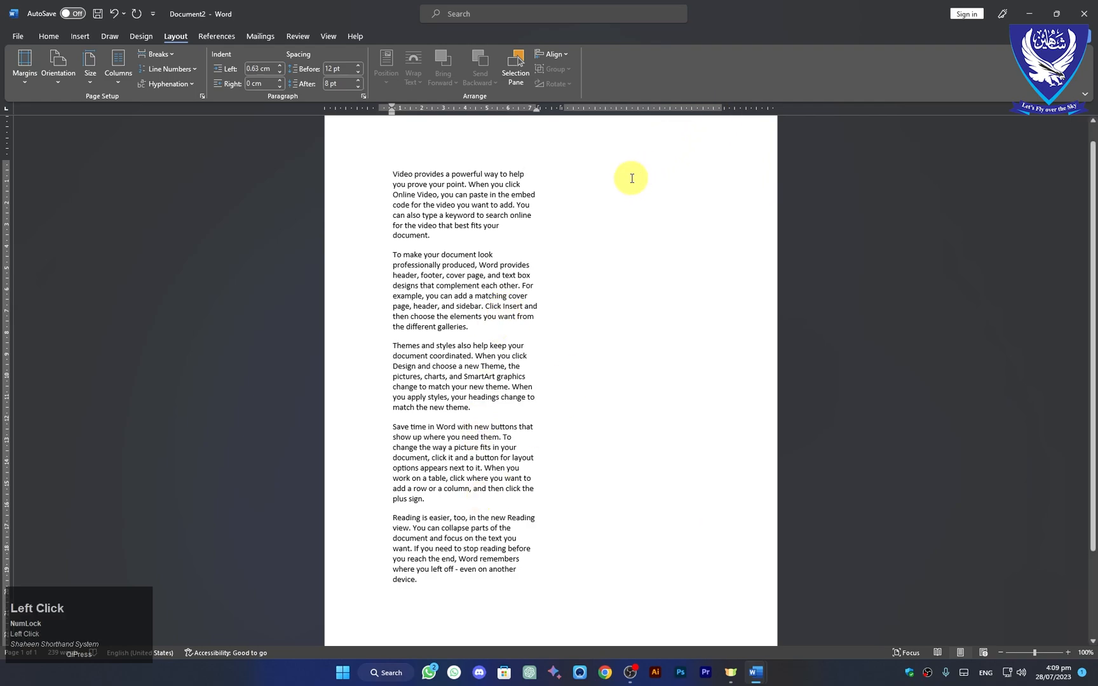
{"action": "left_click", "coordinate": [633, 184]}
{"action": "double_click", "coordinate": [635, 170]}
{"action": "left_click", "coordinate": [635, 170]}
{"action": "double_click", "coordinate": [635, 170]}
{"action": "left_click", "coordinate": [638, 171]}
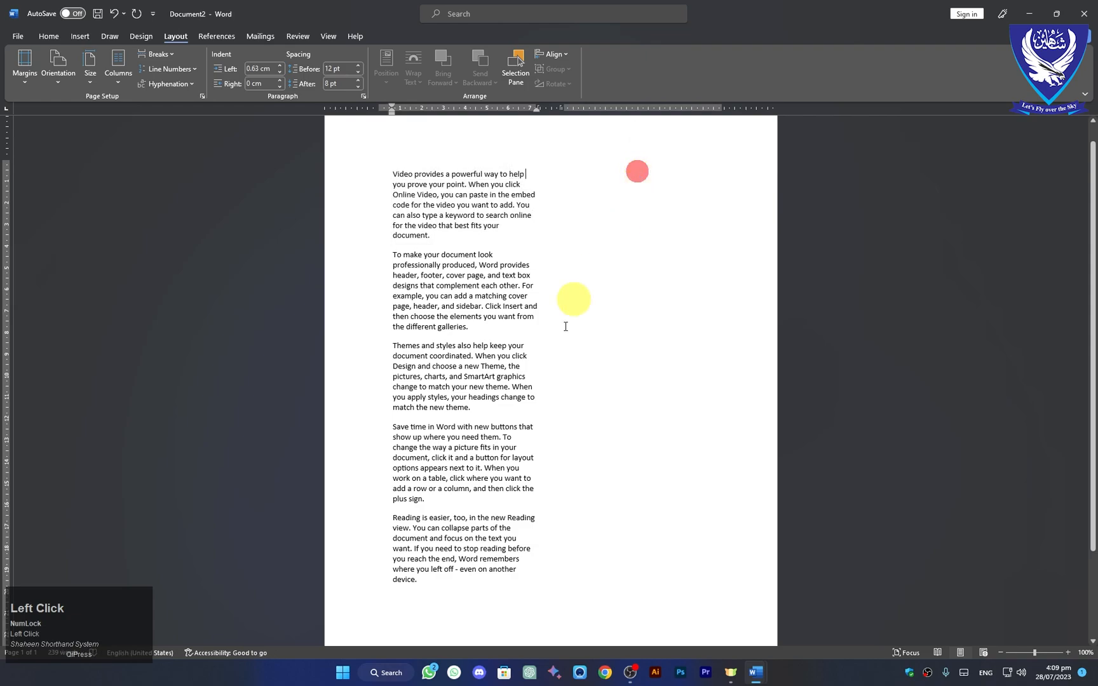
- Insert a column break on the empty line after the last paragraph
{"action": "left_click", "coordinate": [400, 600]}
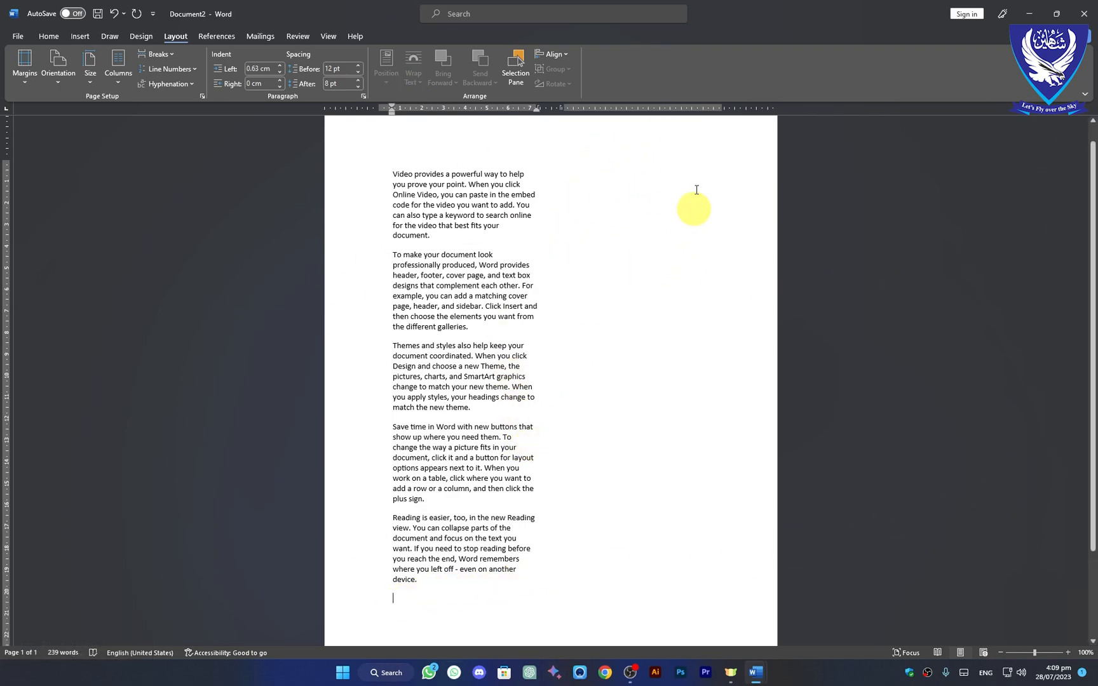
{"action": "left_click", "coordinate": [171, 54]}
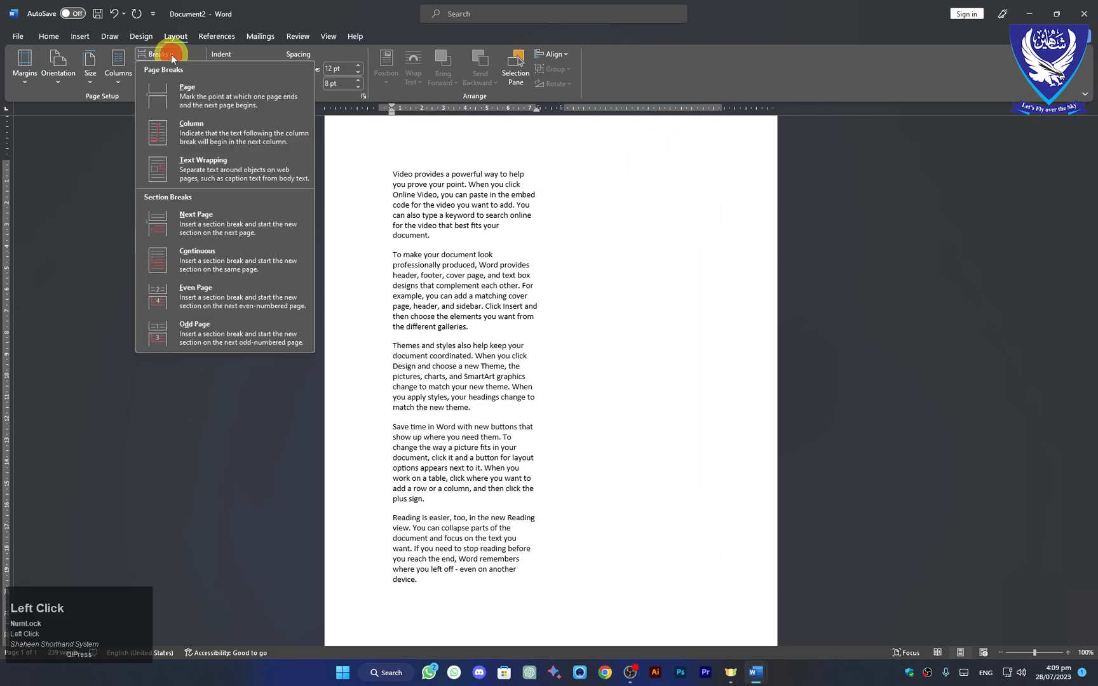
{"action": "left_click", "coordinate": [163, 141]}
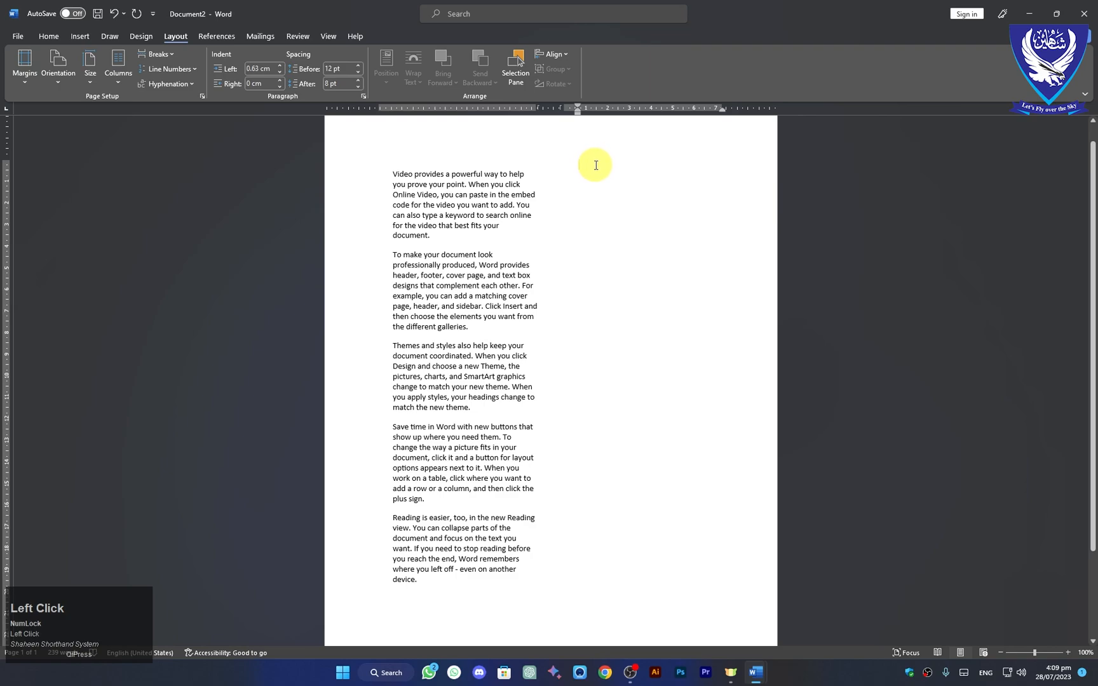
- Fill the second column with sample paragraphs generated by =rand()
{"action": "type", "text": "="}
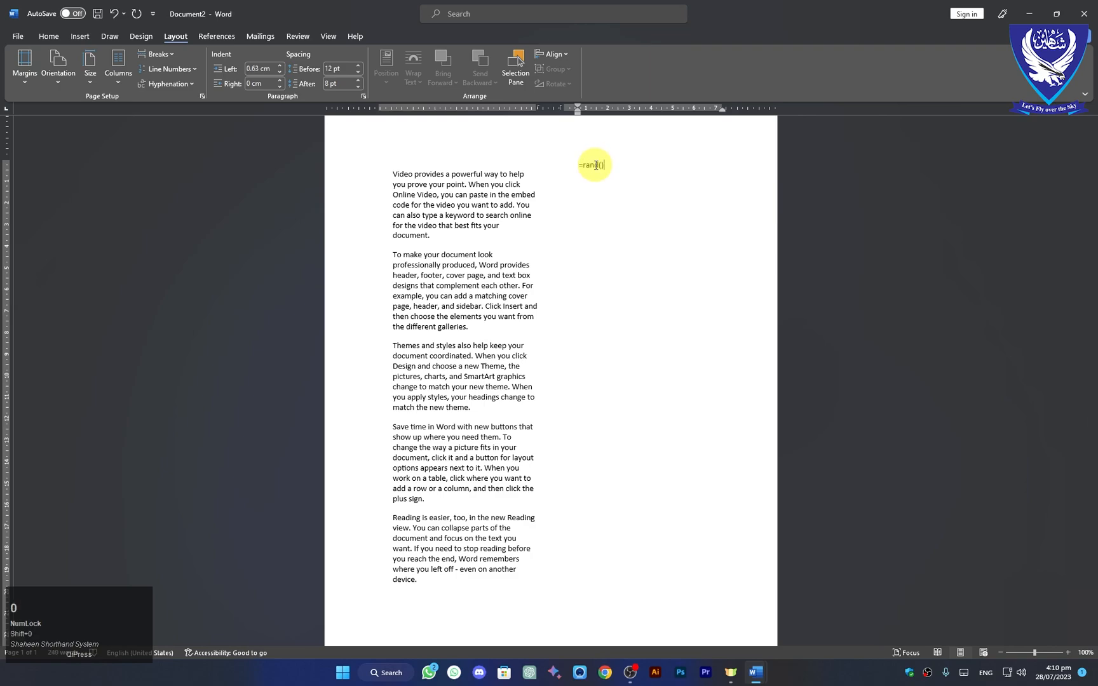
{"action": "type", "text": "rand()"}
{"action": "key", "text": "Return"}
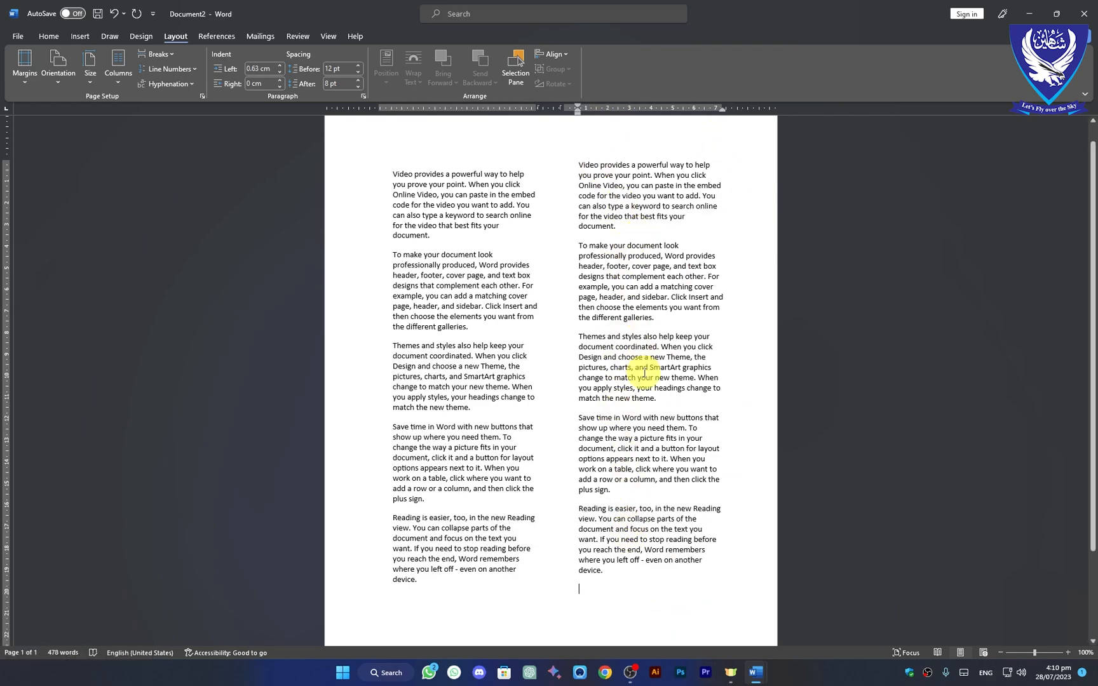
- Undo the second column's sample text, the column break and the two-column layout
{"action": "key", "text": "ctrl+z"}
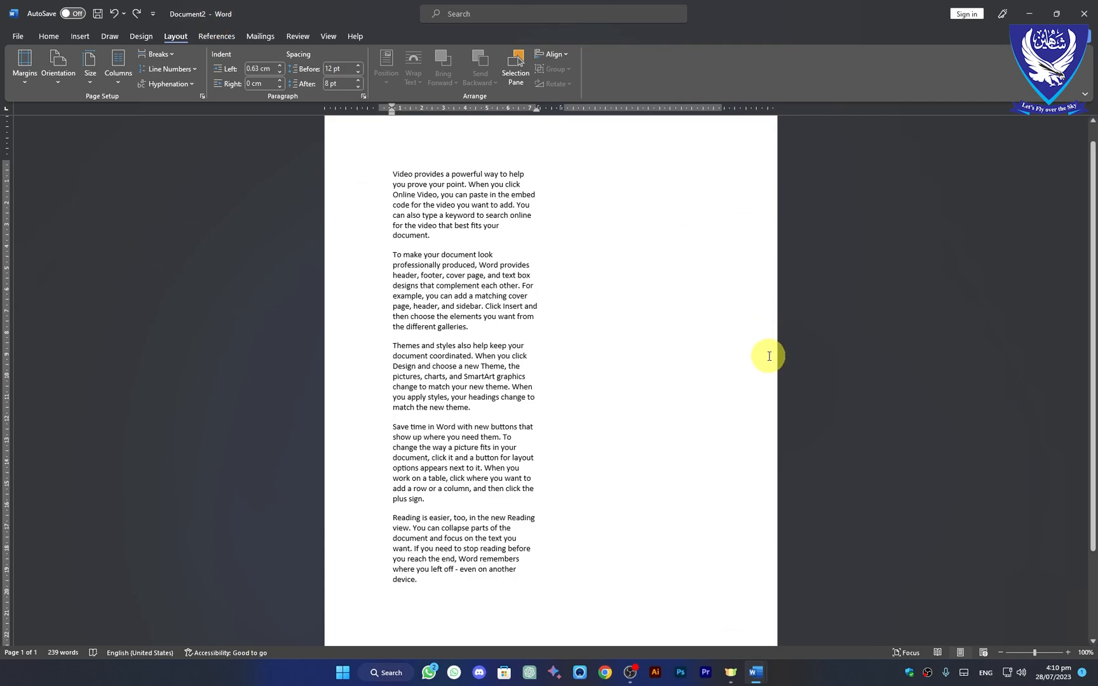
{"action": "key", "text": "ctrl+z"}
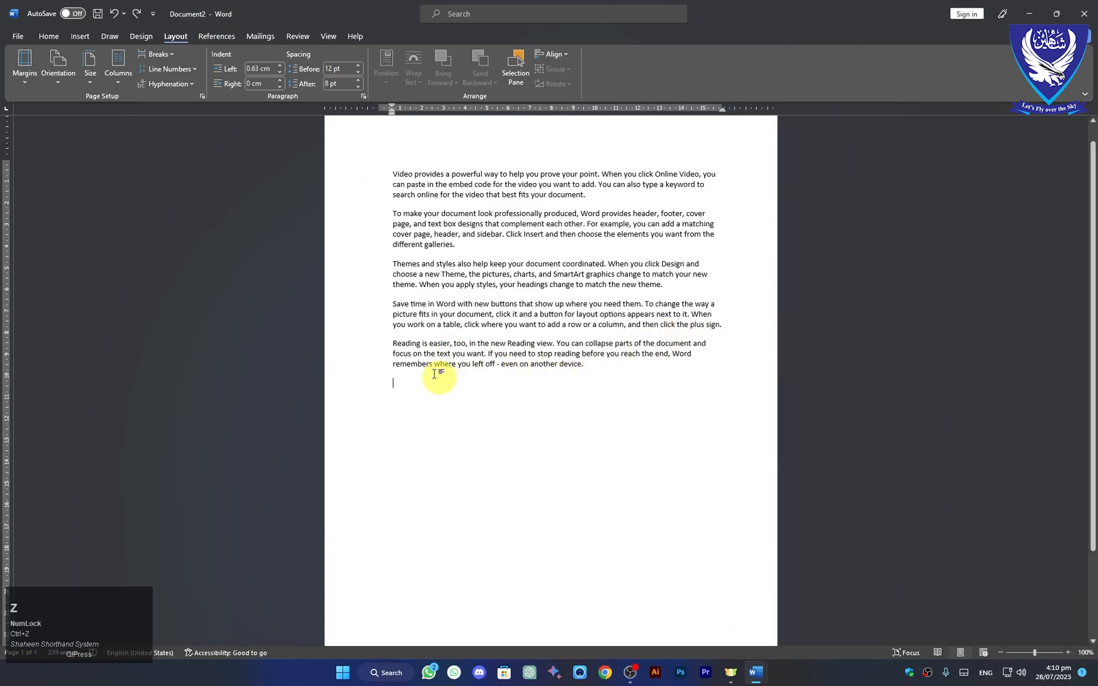
- Copy the text from the second paragraph's second line into the last paragraph and paste it twice on the empty line at the end
{"action": "left_click_drag", "start_coordinate": [388, 221], "coordinate": [586, 363]}
{"action": "key", "text": "ctrl+c"}
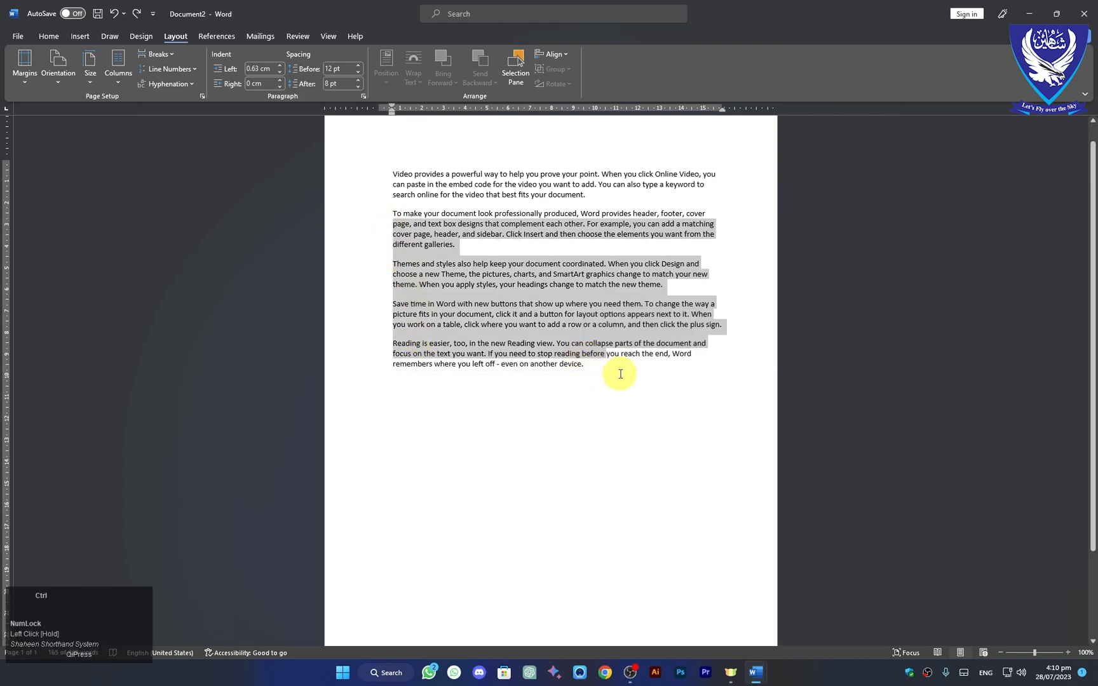
{"action": "left_click", "coordinate": [375, 373]}
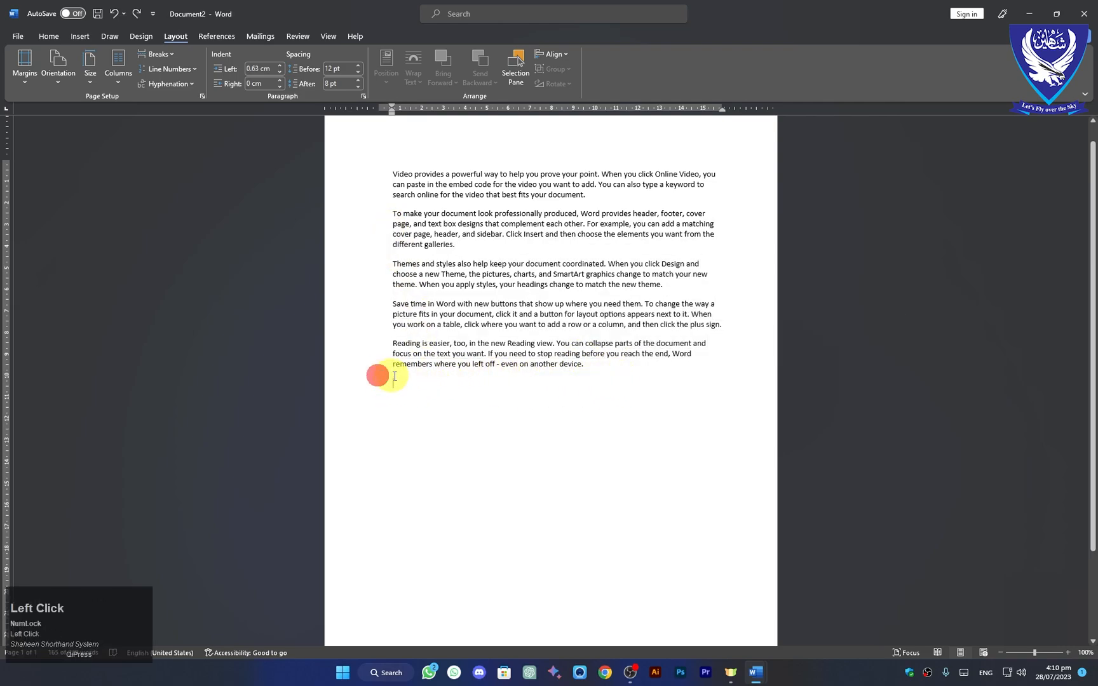
{"action": "key", "text": "ctrl+v"}
{"action": "key", "text": "ctrl+v"}
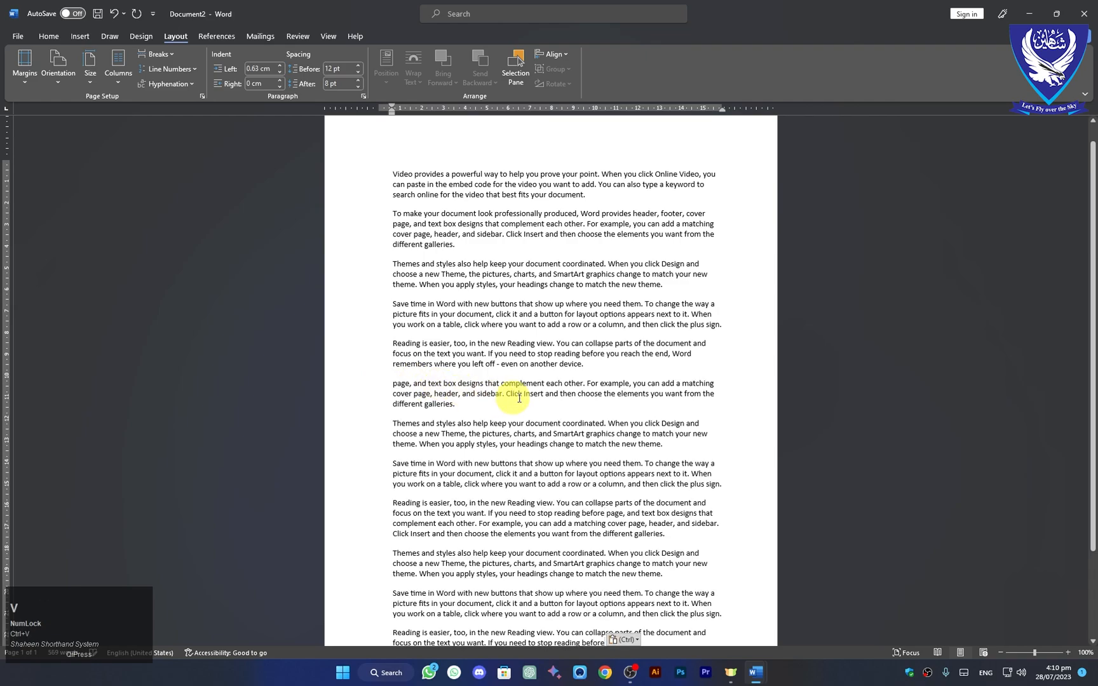
- Apply the Two column preset to the extended text and check how it flows into the second column
{"action": "left_click", "coordinate": [119, 78]}
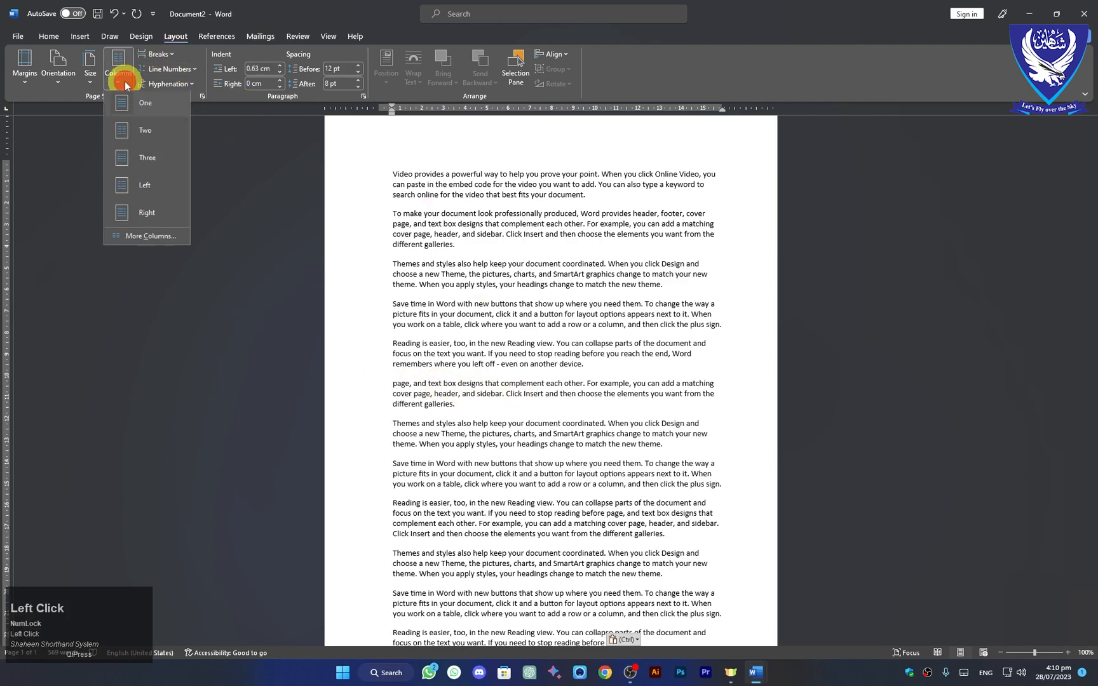
{"action": "left_click", "coordinate": [142, 139]}
{"action": "scroll", "coordinate": [711, 461], "scroll_direction": "down", "scroll_amount": 3}
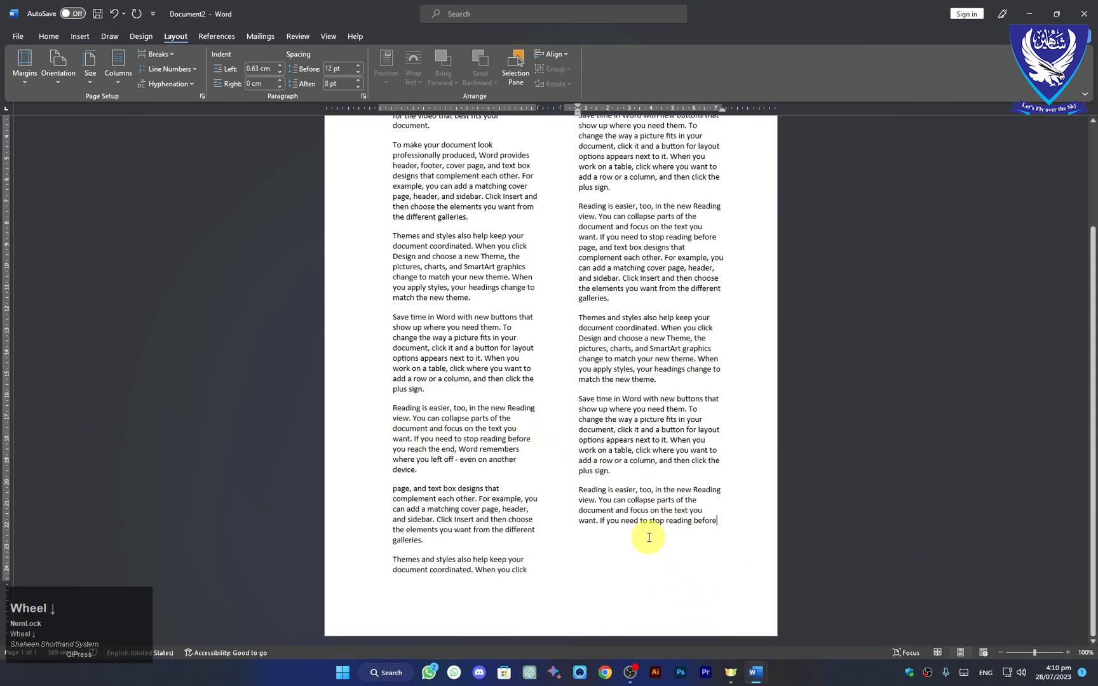
{"action": "scroll", "coordinate": [589, 458], "scroll_direction": "up", "scroll_amount": 3}
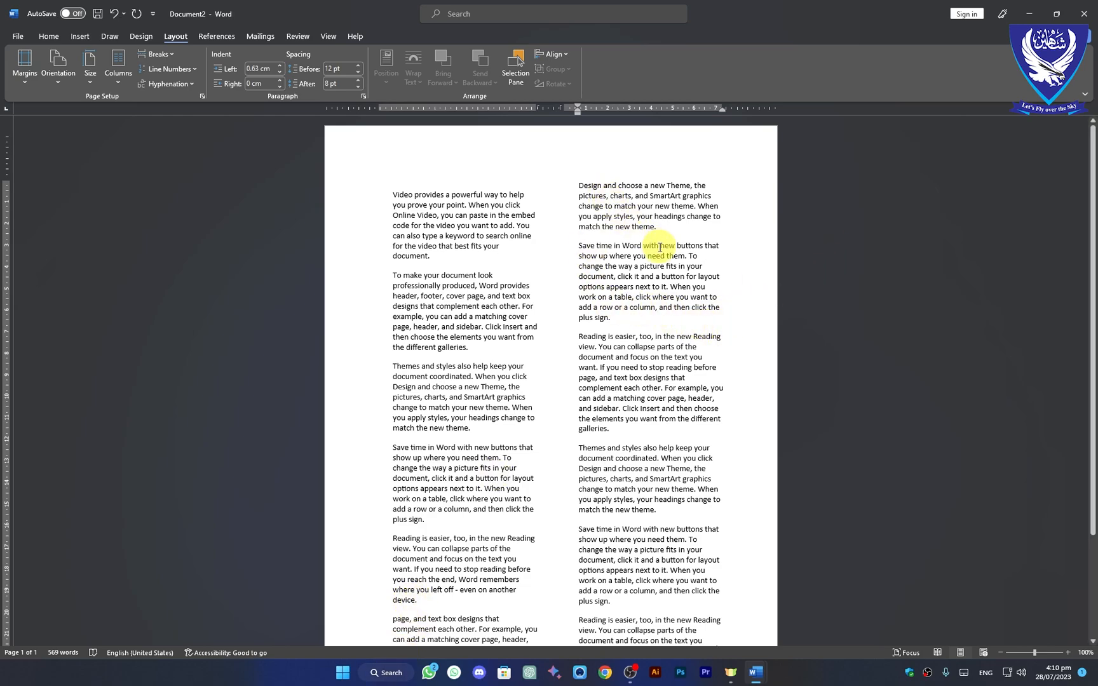
- Undo the two-column layout and the last paste
{"action": "key", "text": "ctrl"}
{"action": "key", "text": "ctrl+z"}
{"action": "key", "text": "ctrl+z"}
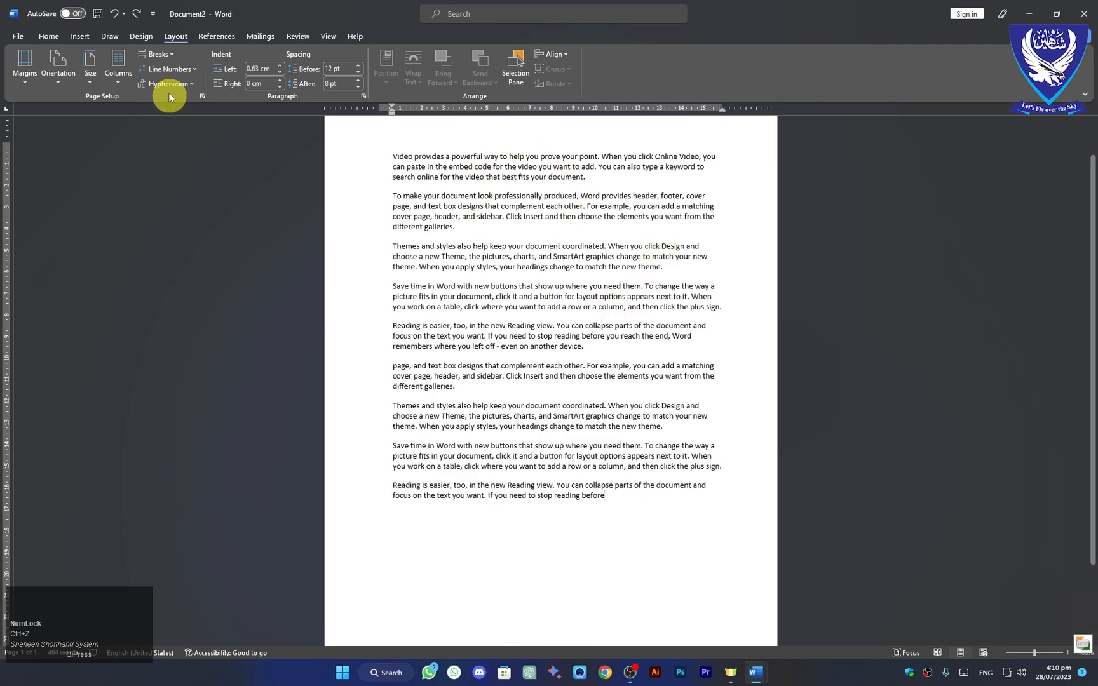
{"action": "left_click", "coordinate": [170, 55]}
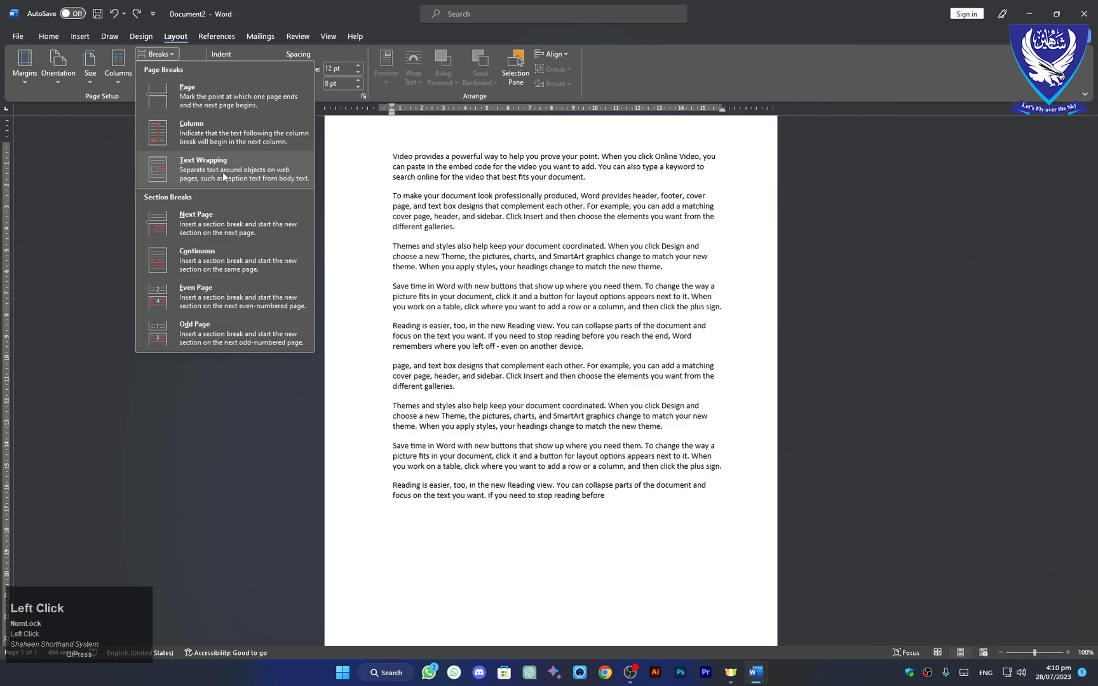
{"action": "scroll", "coordinate": [493, 341], "scroll_direction": "up", "scroll_amount": 1}
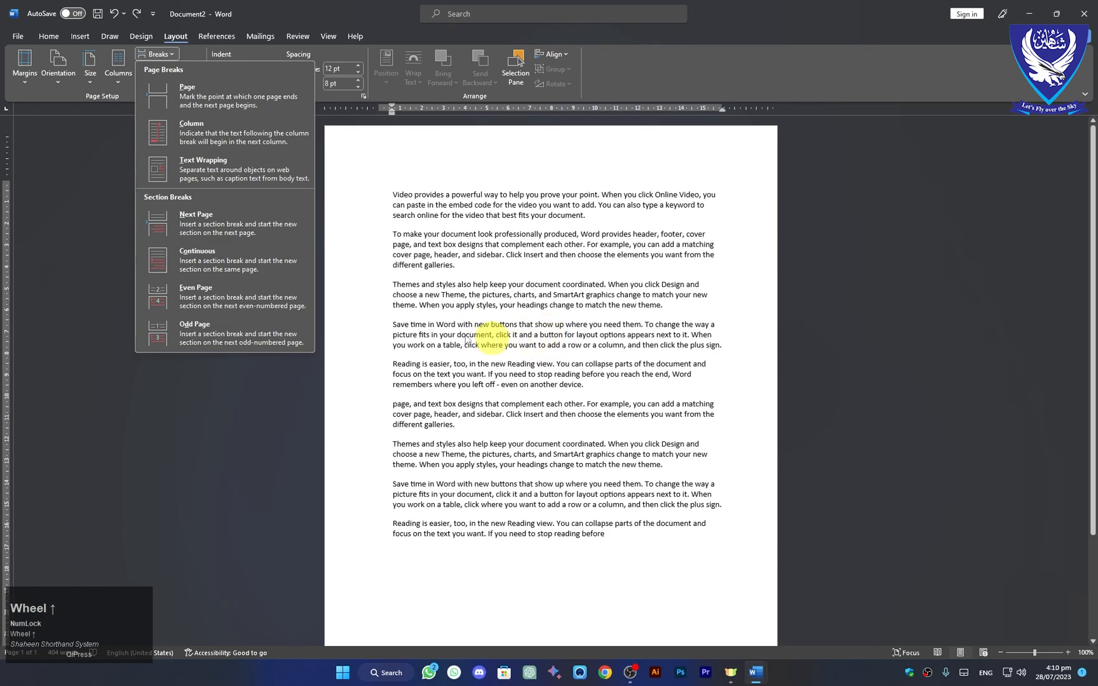
{"action": "left_click", "coordinate": [631, 246]}
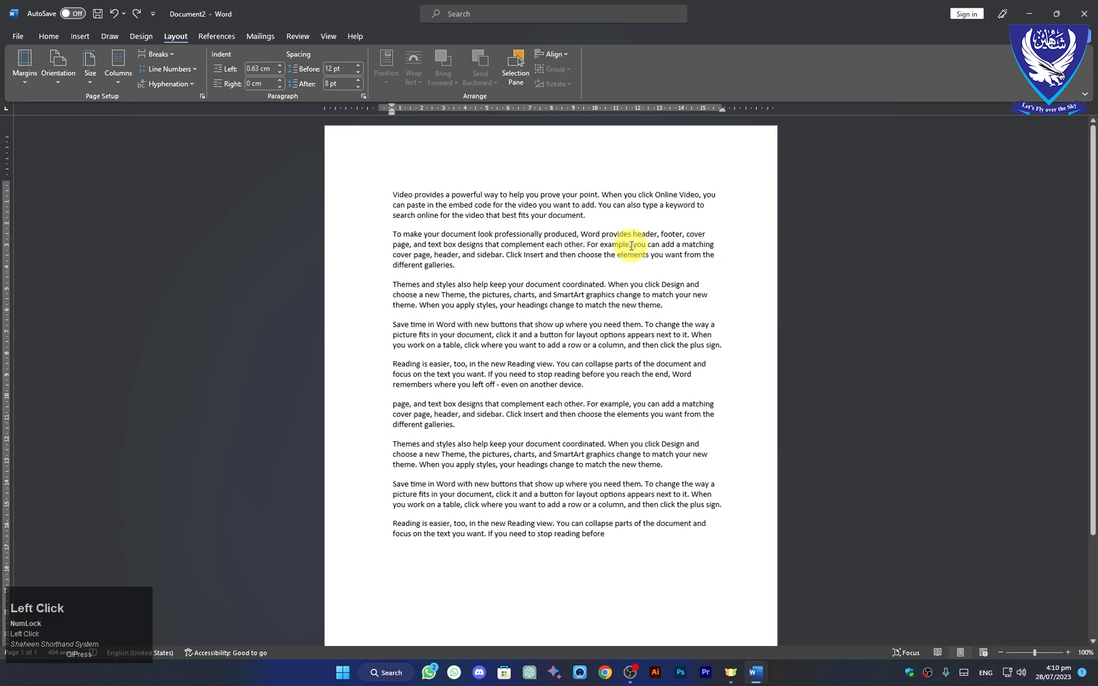
- Insert a Text Wrapping break after "For example," in the second paragraph, and undo it
{"action": "left_click", "coordinate": [631, 244]}
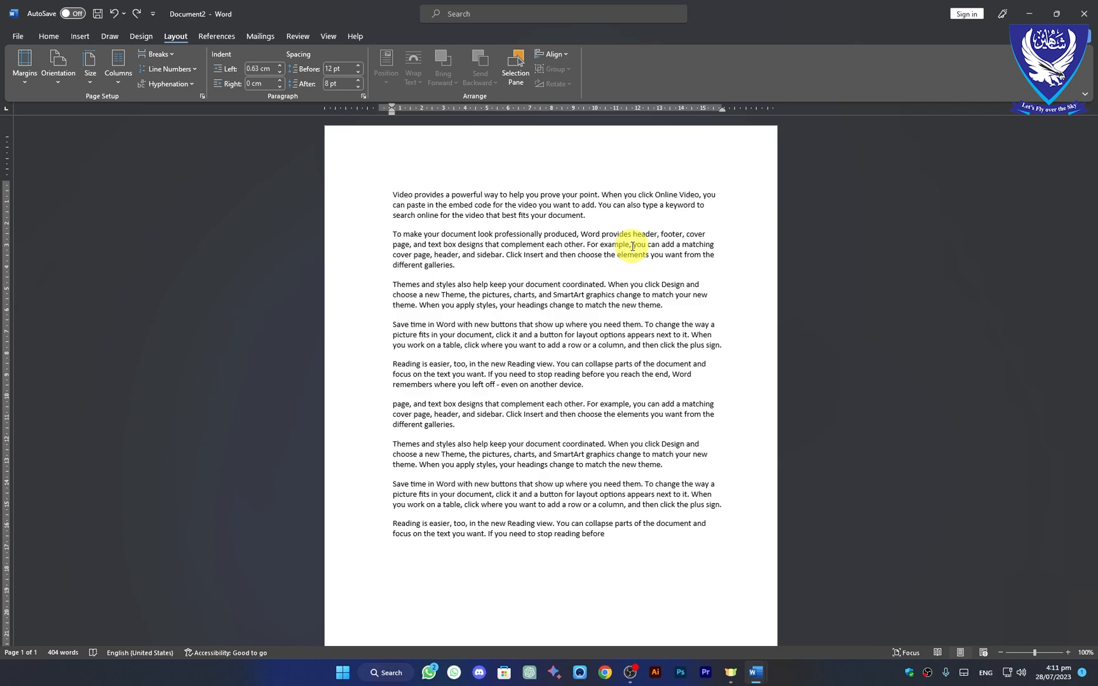
{"action": "key", "text": "ctrl+z"}
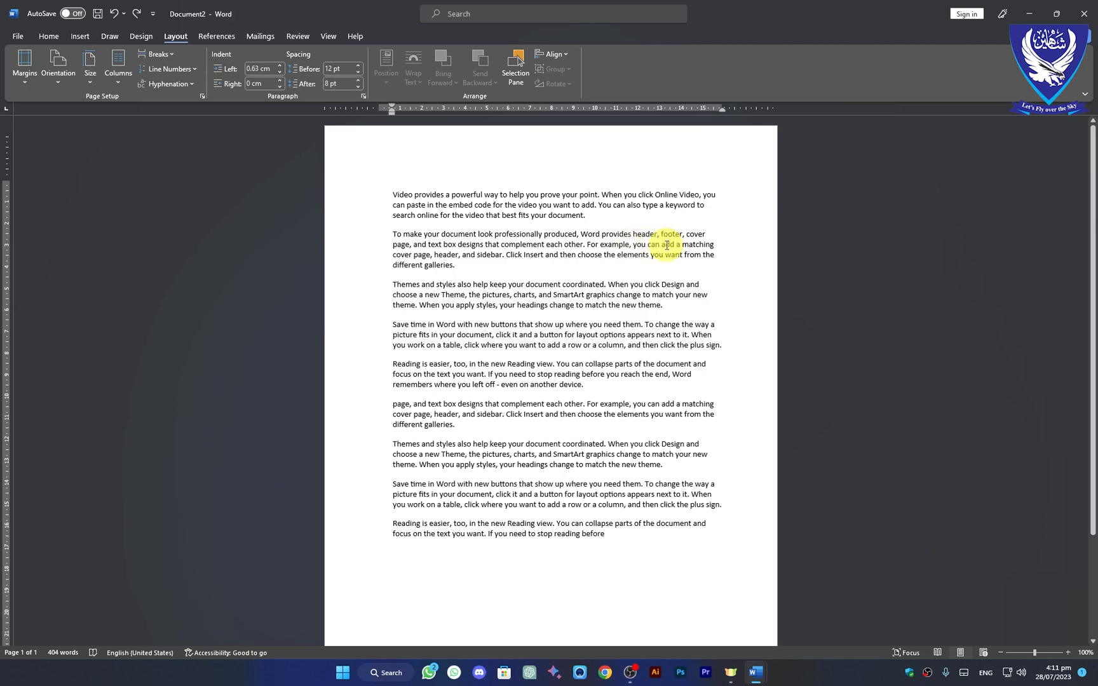
{"action": "left_click", "coordinate": [170, 54]}
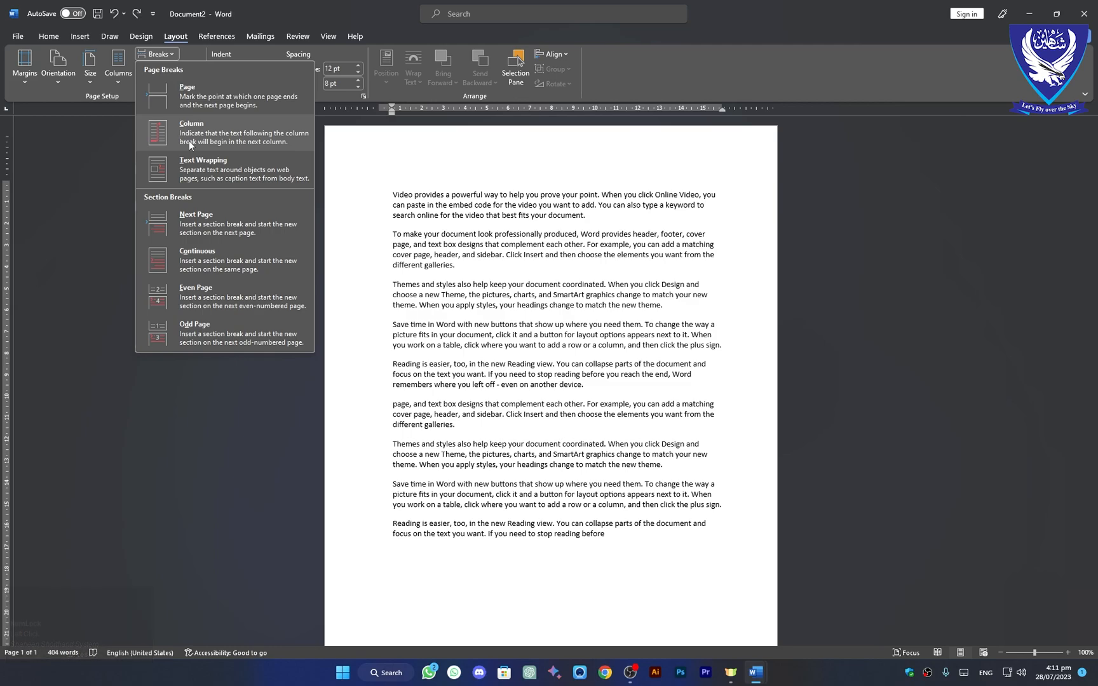
{"action": "left_click", "coordinate": [185, 180]}
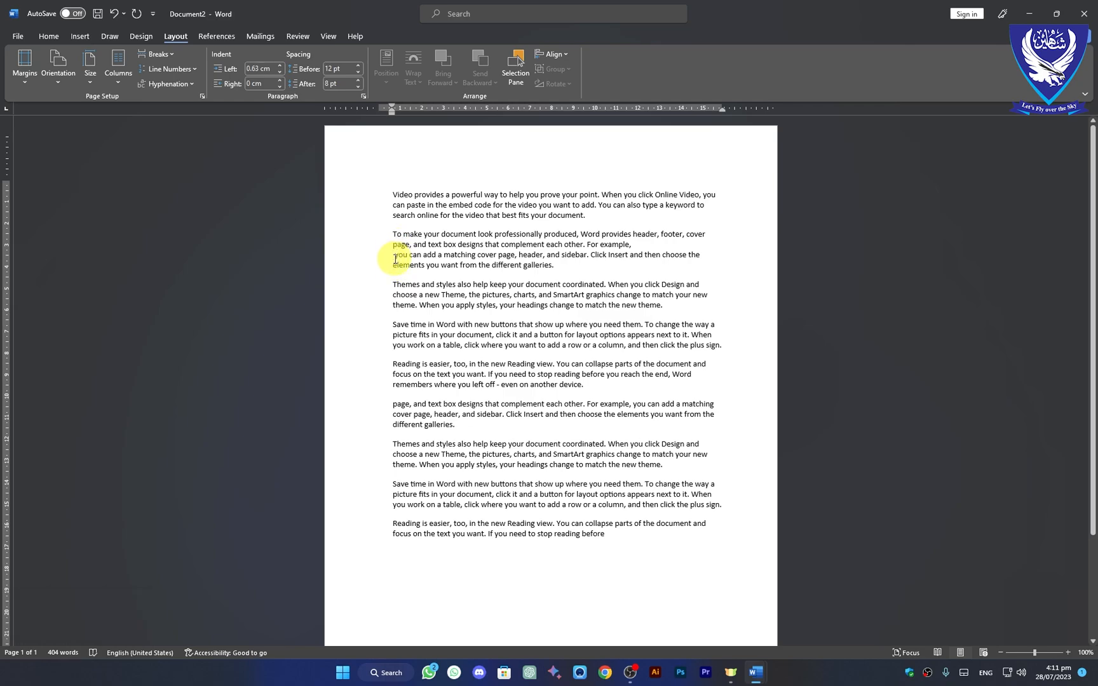
{"action": "key", "text": "ctrl+z"}
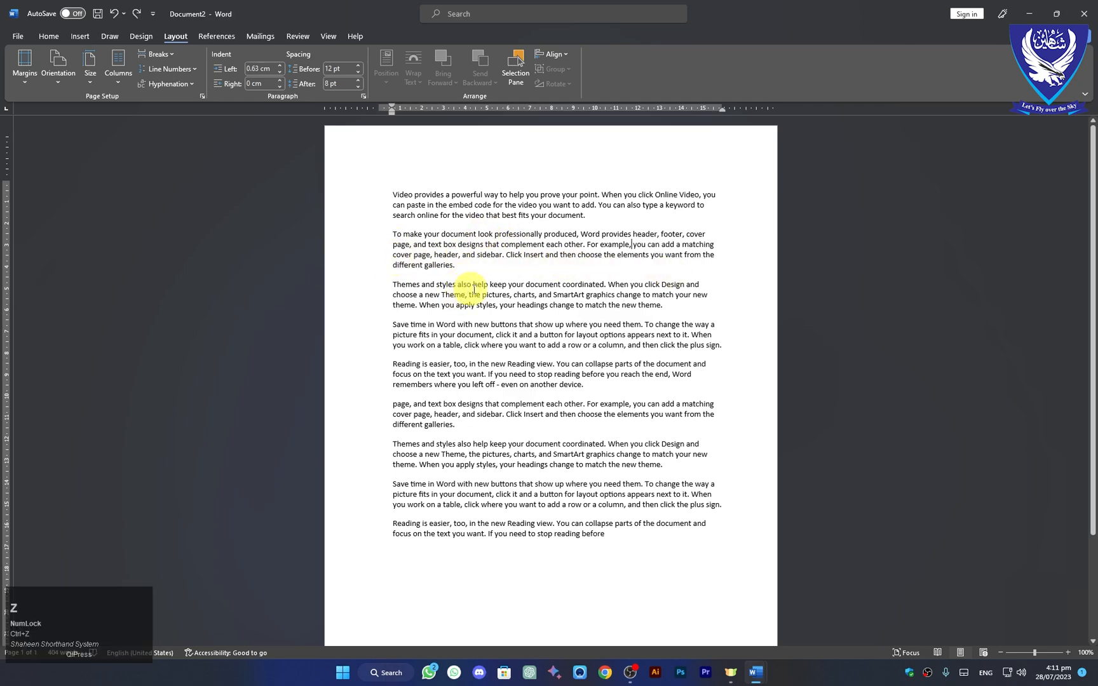
- Try a Text Wrapping break and a new paragraph after "charts," in the third paragraph, undoing each one
{"action": "left_click", "coordinate": [537, 295]}
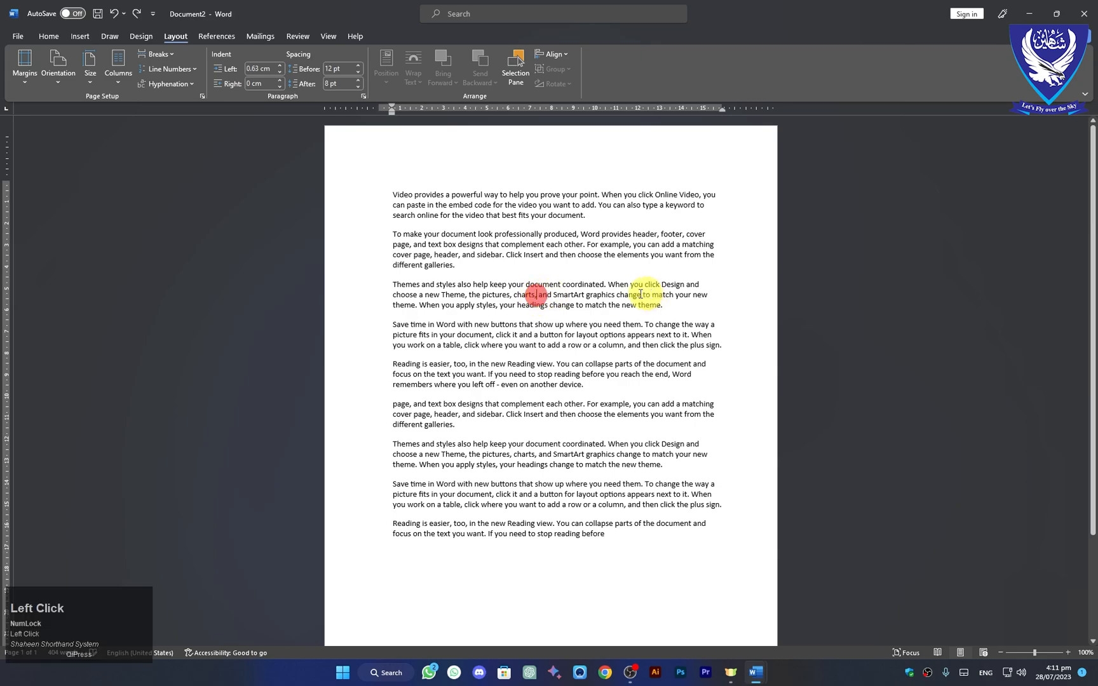
{"action": "left_click", "coordinate": [173, 63]}
{"action": "left_click", "coordinate": [174, 168]}
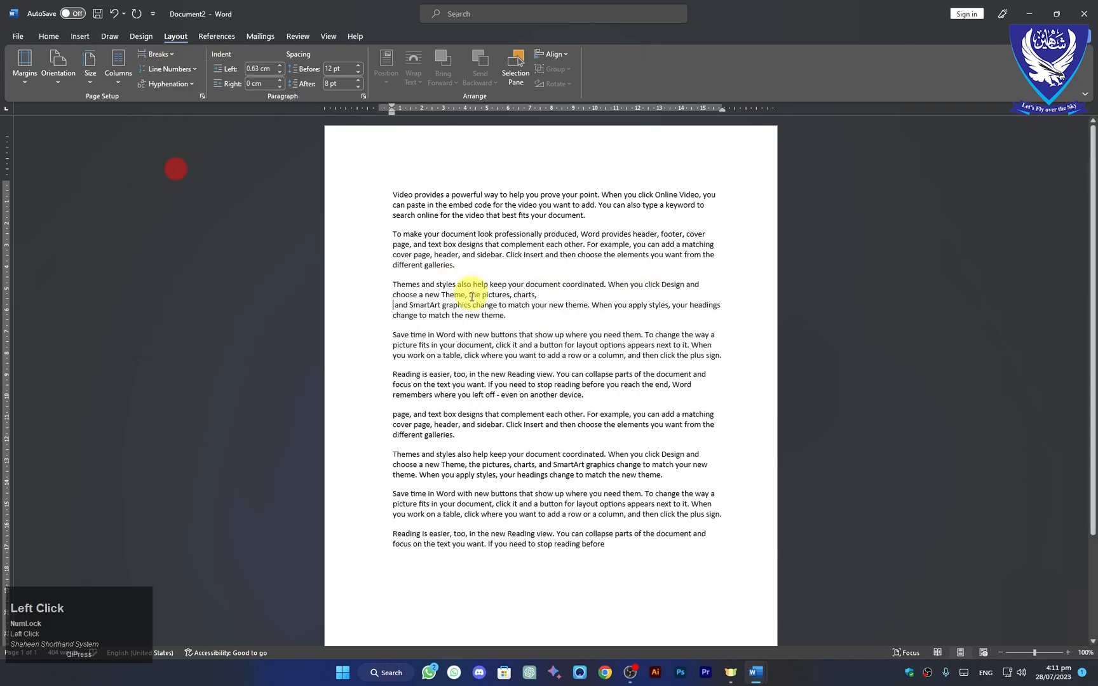
{"action": "left_click", "coordinate": [394, 305]}
{"action": "key", "text": "ctrl+z"}
{"action": "key", "text": "Return"}
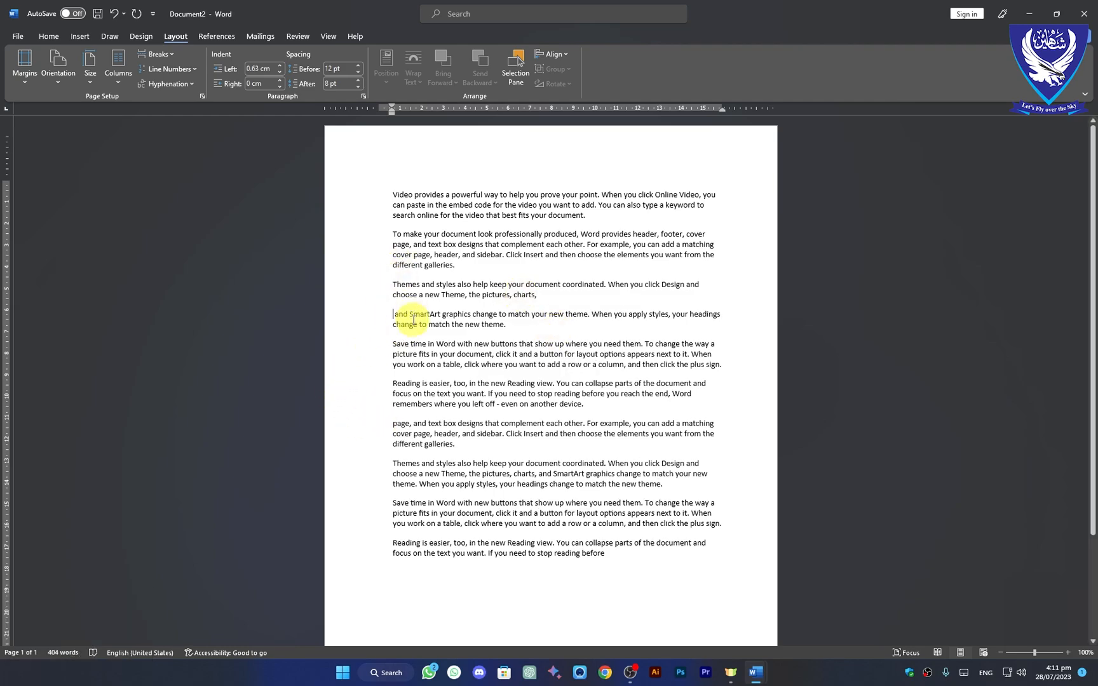
{"action": "key", "text": "ctrl+z"}
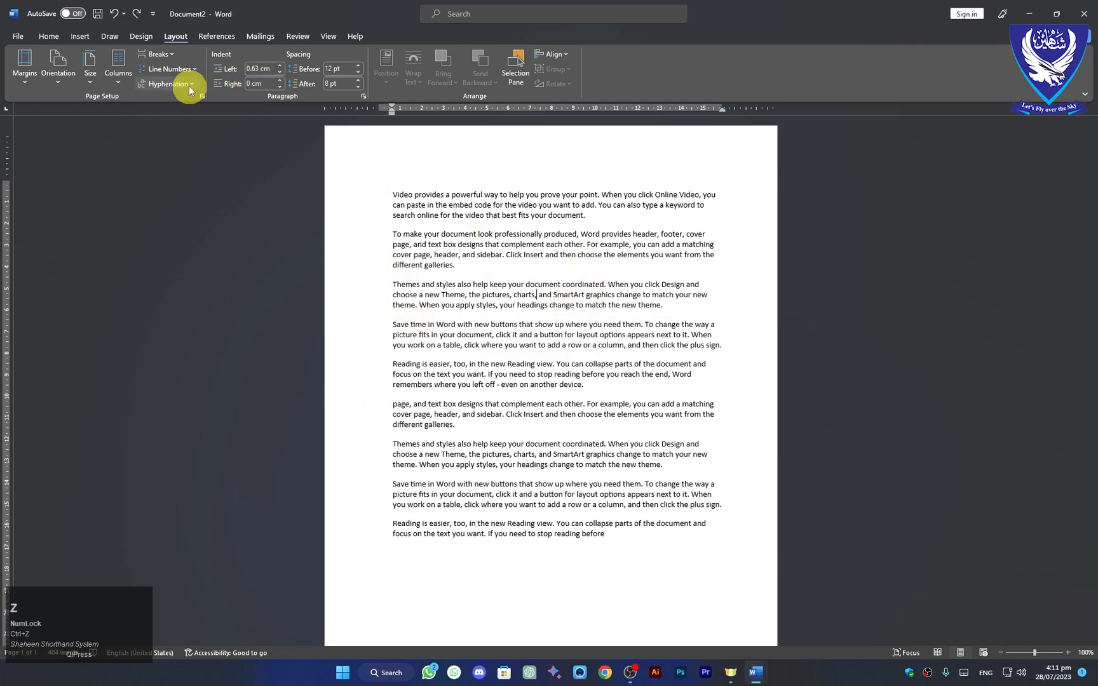
- Switch to the Document1 window and examine how its text runs from the first page to the second
{"action": "left_click", "coordinate": [174, 58]}
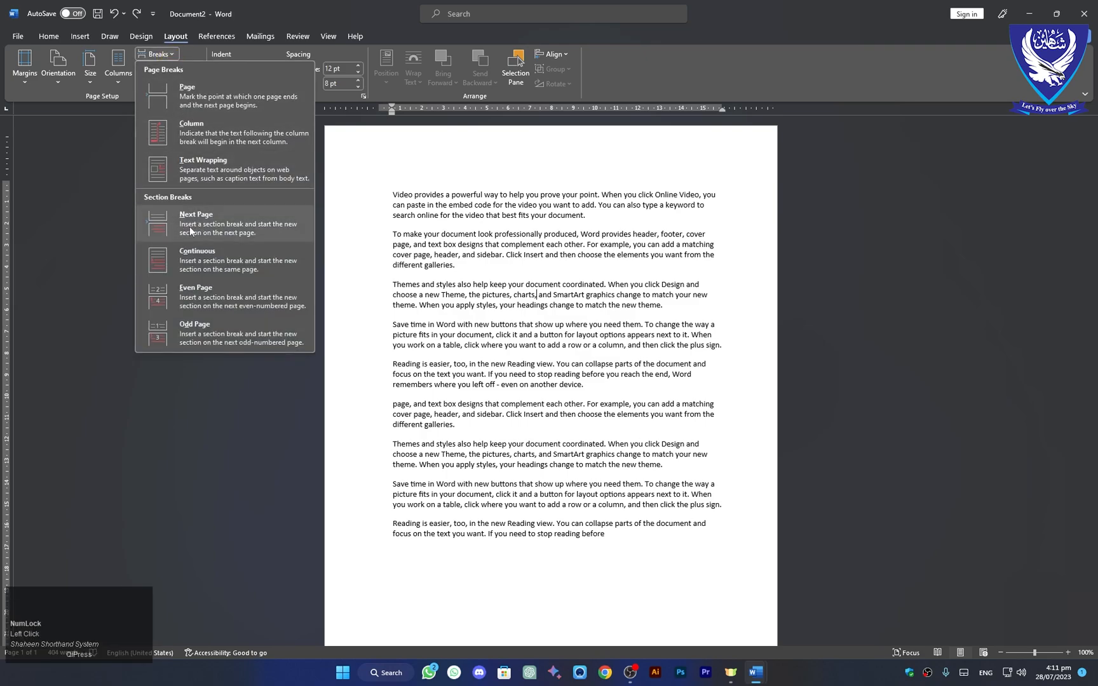
{"action": "left_click", "coordinate": [388, 207]}
{"action": "left_click", "coordinate": [755, 672]}
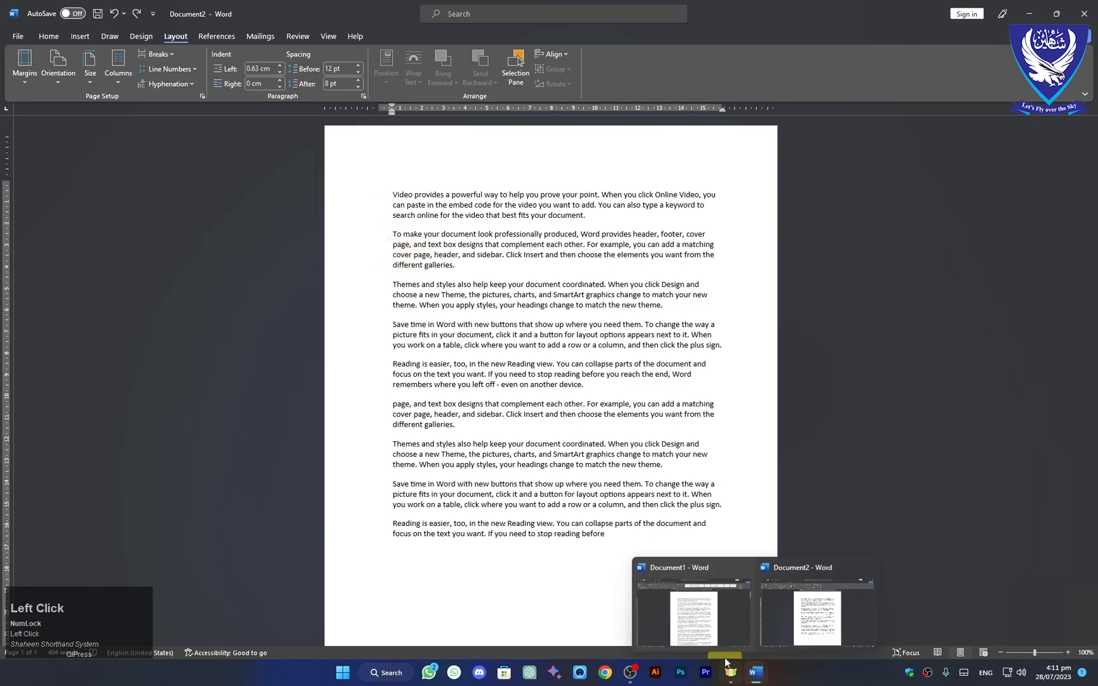
{"action": "left_click", "coordinate": [698, 625]}
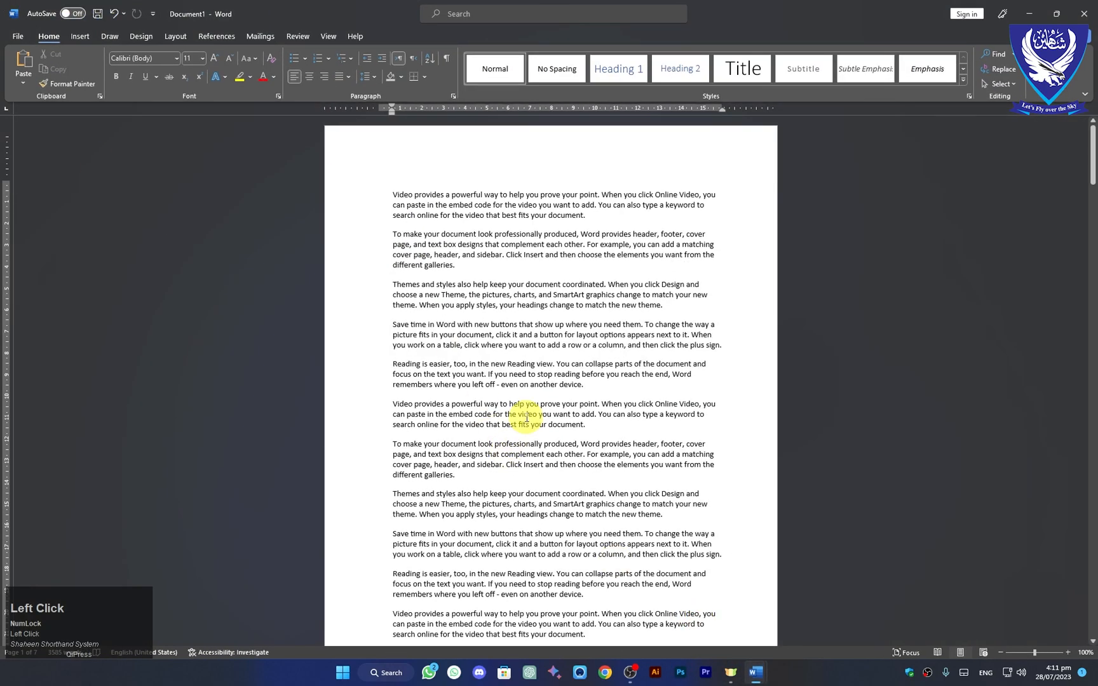
{"action": "scroll", "coordinate": [421, 148], "scroll_direction": "down", "scroll_amount": 10}
{"action": "scroll", "coordinate": [490, 220], "scroll_direction": "down", "scroll_amount": 15}
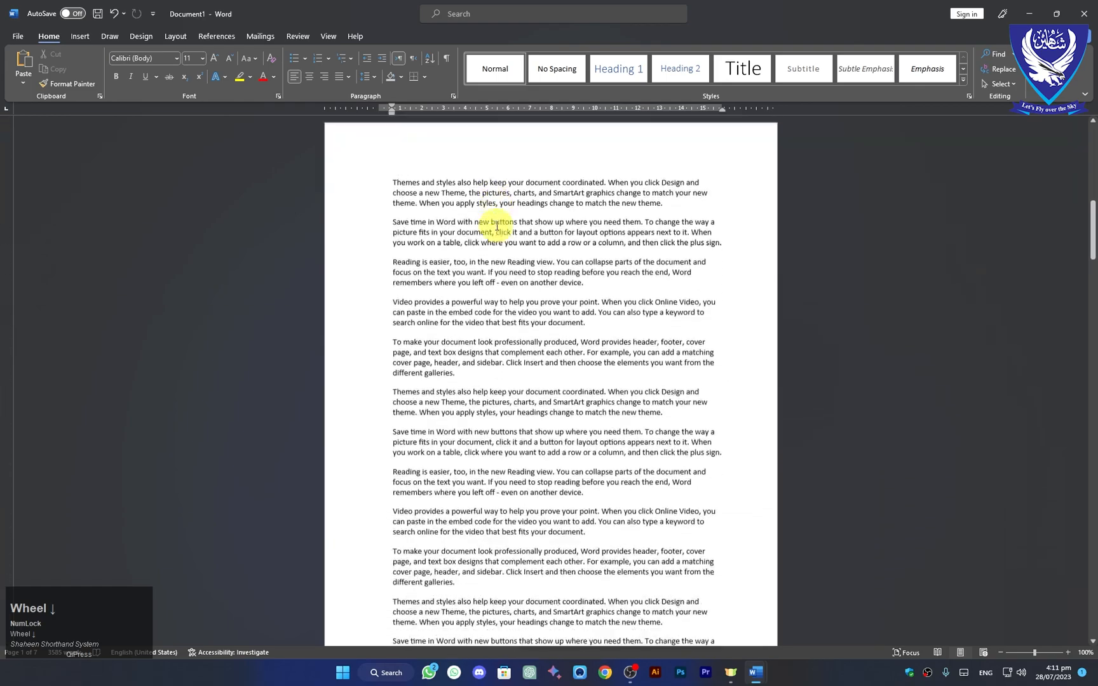
{"action": "scroll", "coordinate": [539, 342], "scroll_direction": "up", "scroll_amount": 6}
{"action": "scroll", "coordinate": [539, 342], "scroll_direction": "up", "scroll_amount": 8}
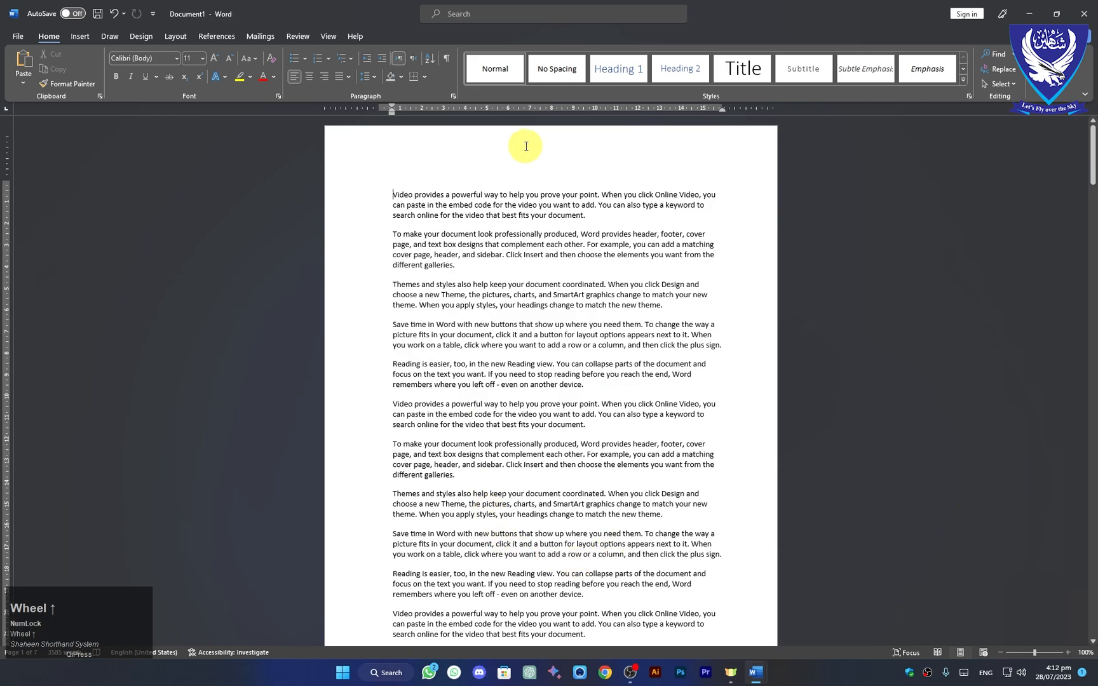
{"action": "scroll", "coordinate": [578, 367], "scroll_direction": "down", "scroll_amount": 4}
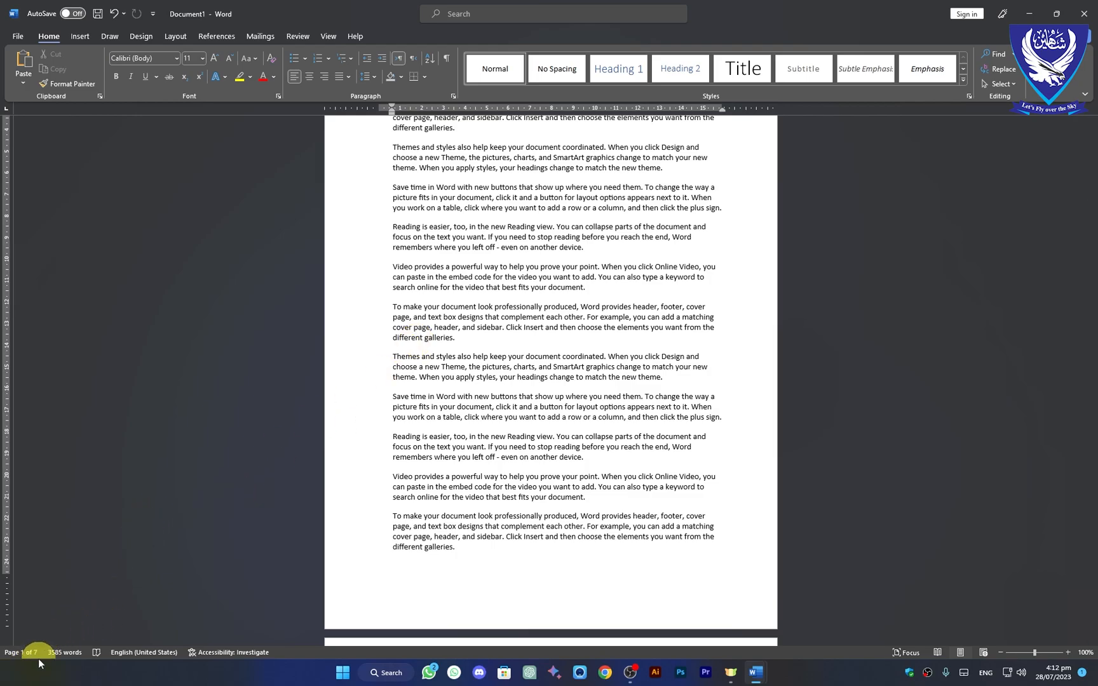
{"action": "scroll", "coordinate": [625, 458], "scroll_direction": "down", "scroll_amount": 3}
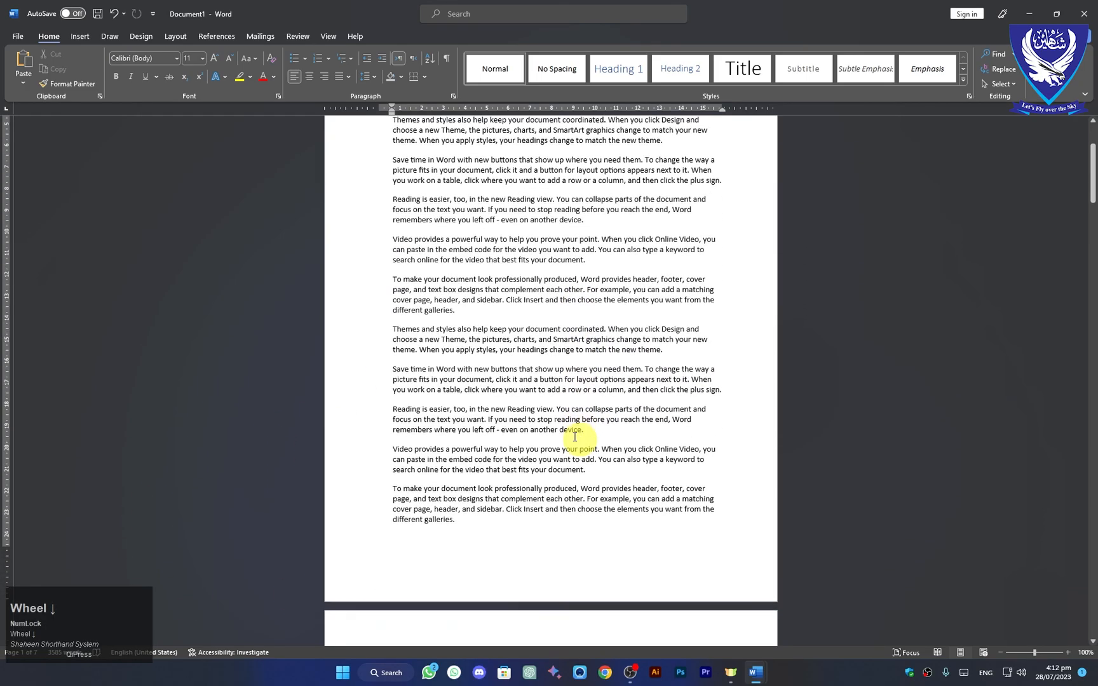
{"action": "scroll", "coordinate": [584, 463], "scroll_direction": "up", "scroll_amount": 10}
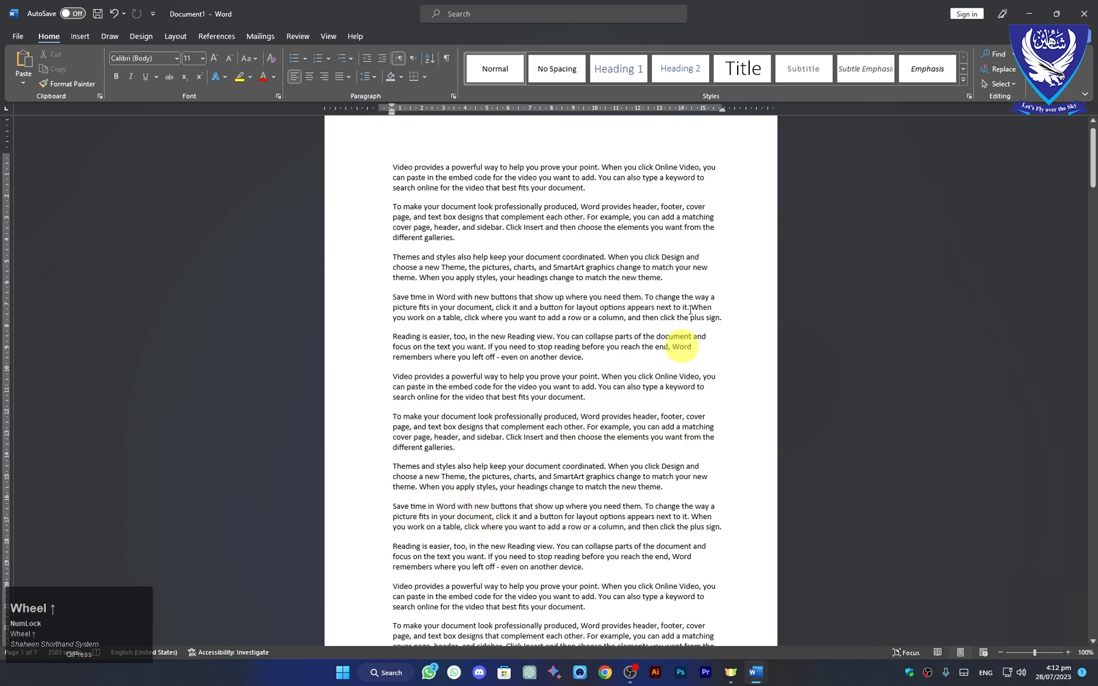
- Insert a Next Page section break before the first paragraph of page 2 and show the formatting marks
{"action": "scroll", "coordinate": [502, 314], "scroll_direction": "down", "scroll_amount": 6}
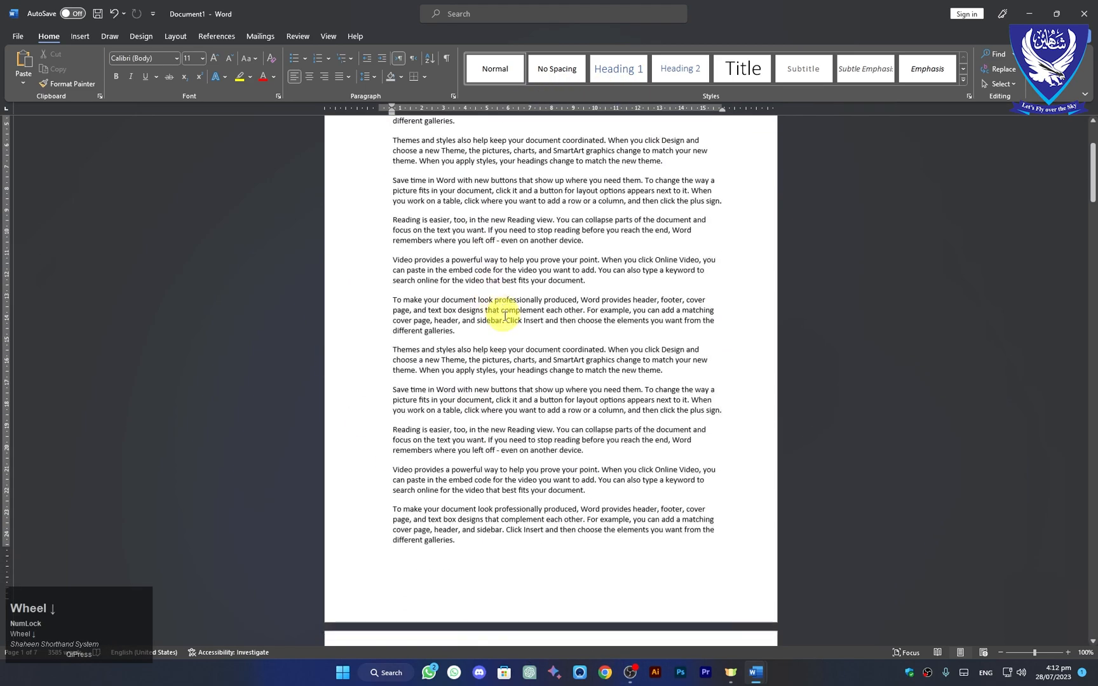
{"action": "scroll", "coordinate": [541, 461], "scroll_direction": "down", "scroll_amount": 1}
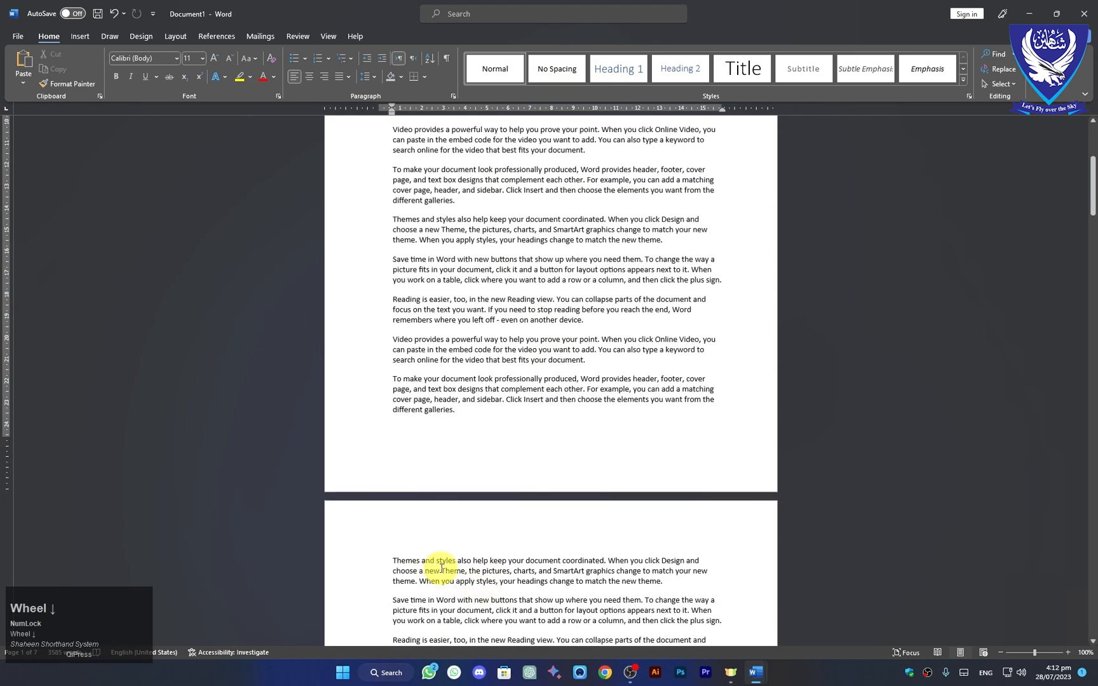
{"action": "left_click", "coordinate": [393, 561]}
{"action": "left_click", "coordinate": [178, 36]}
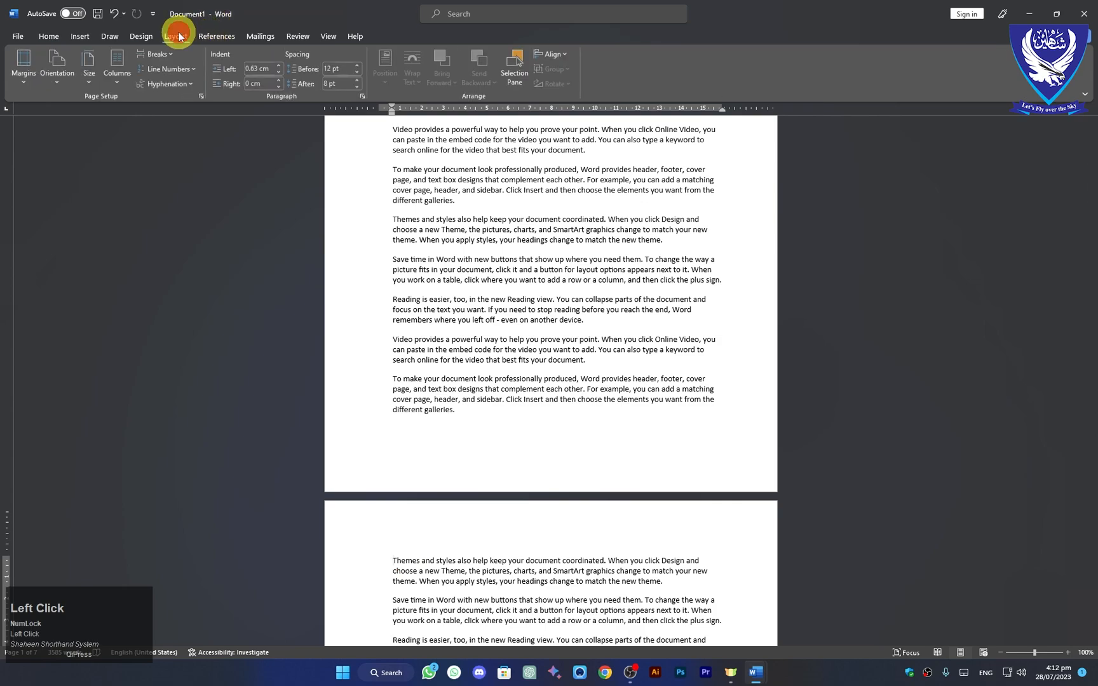
{"action": "left_click", "coordinate": [171, 55]}
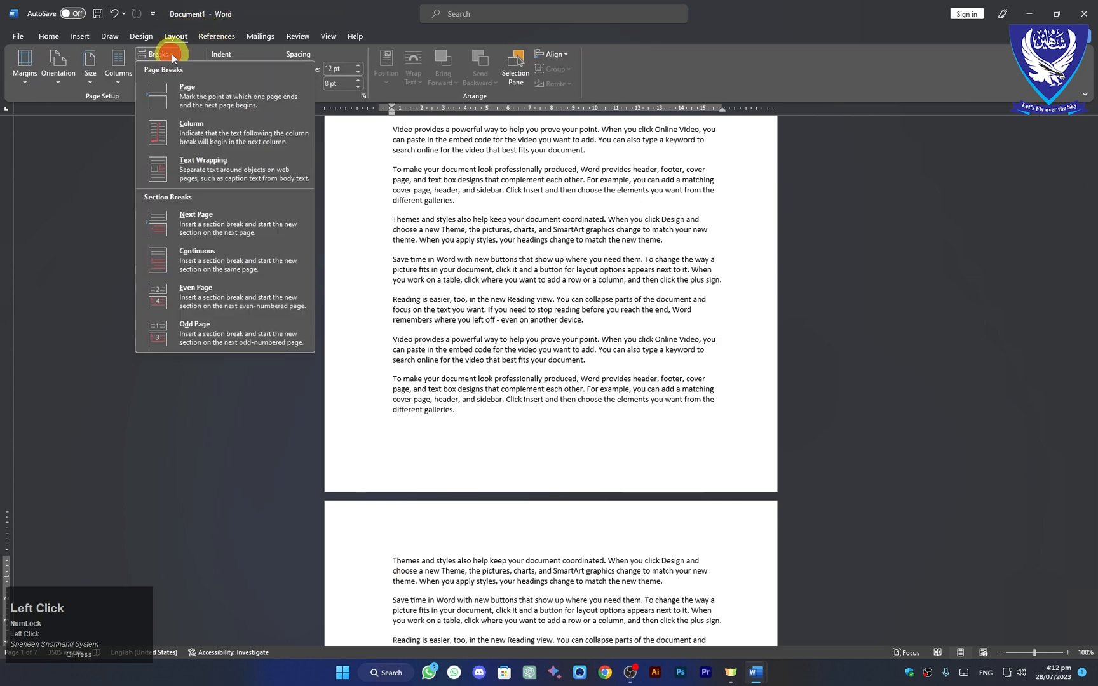
{"action": "left_click", "coordinate": [190, 223]}
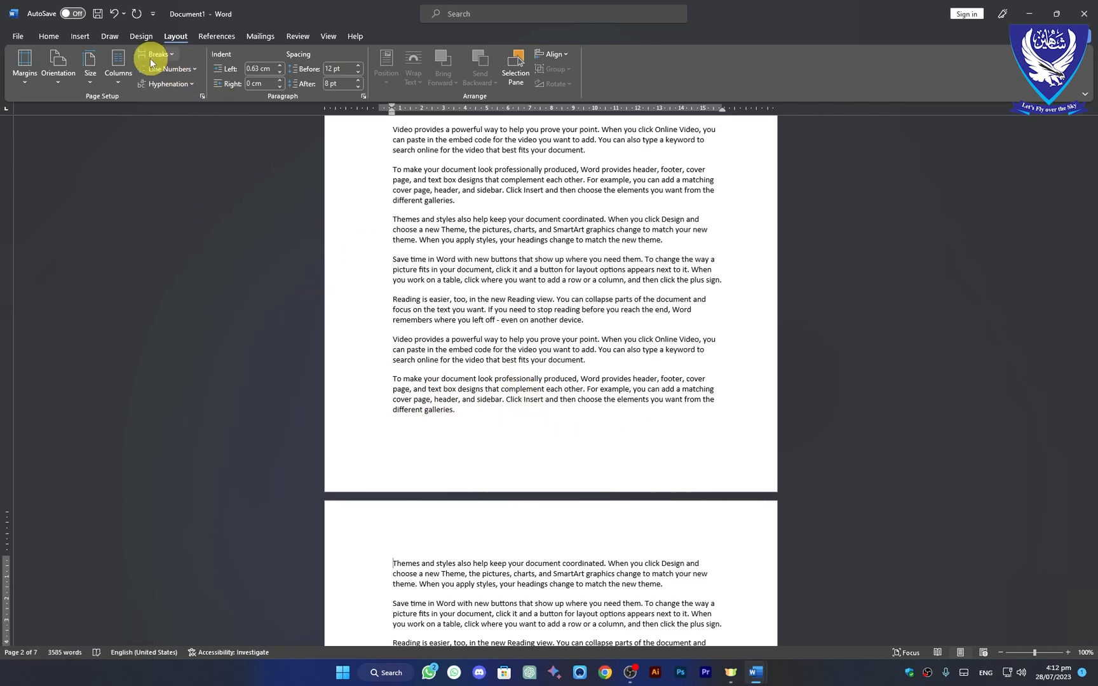
{"action": "left_click", "coordinate": [49, 37]}
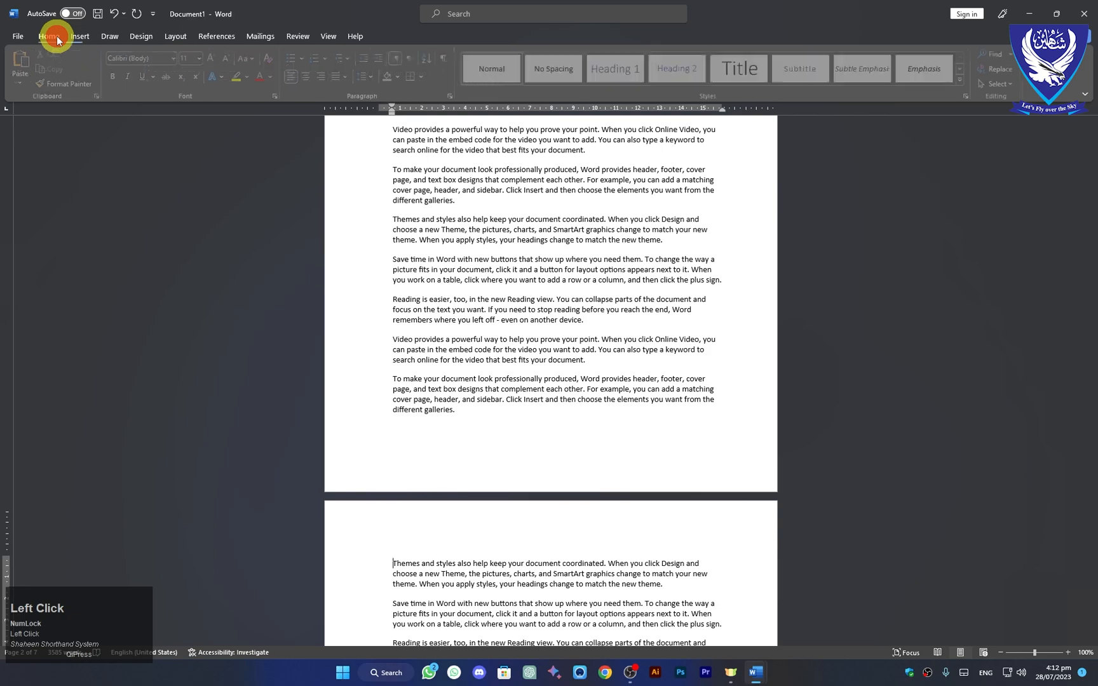
{"action": "left_click", "coordinate": [447, 58]}
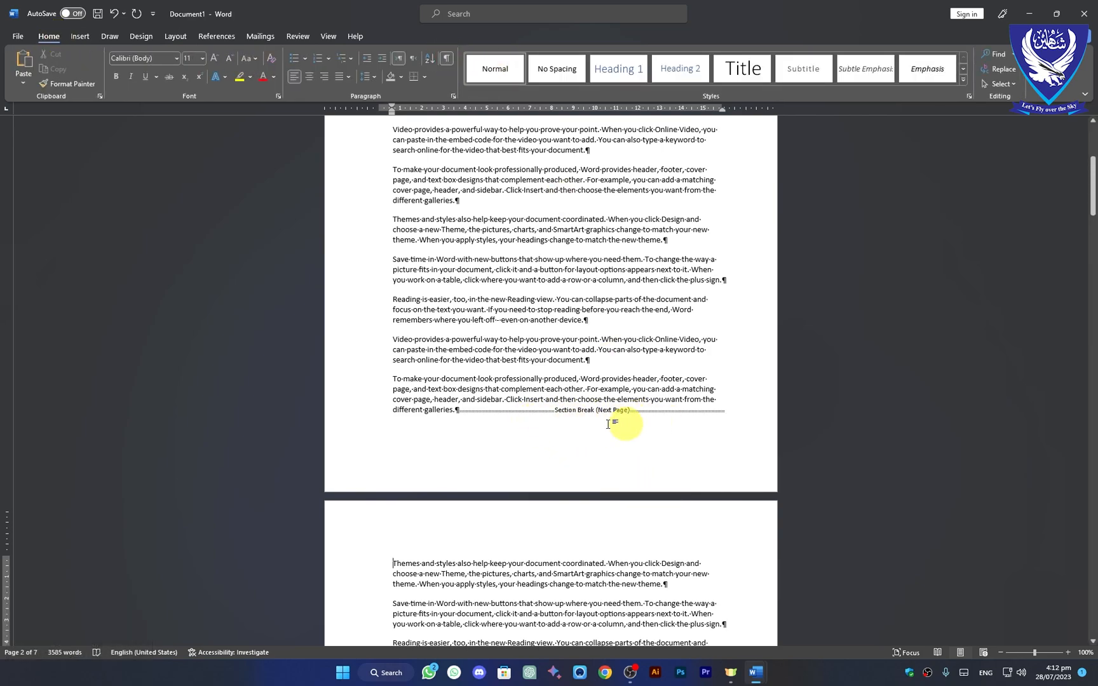
- Examine the page transitions from page 1 to page 3 and the section break closing page 1
{"action": "scroll", "coordinate": [654, 420], "scroll_direction": "down", "scroll_amount": 15}
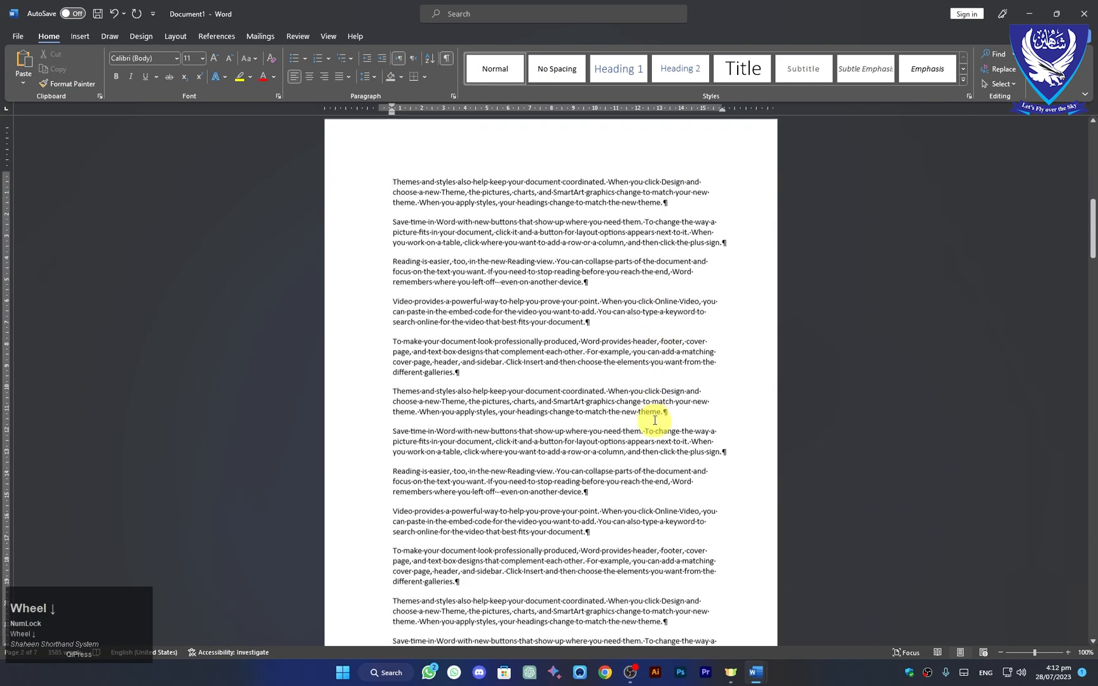
{"action": "scroll", "coordinate": [661, 434], "scroll_direction": "down", "scroll_amount": 12}
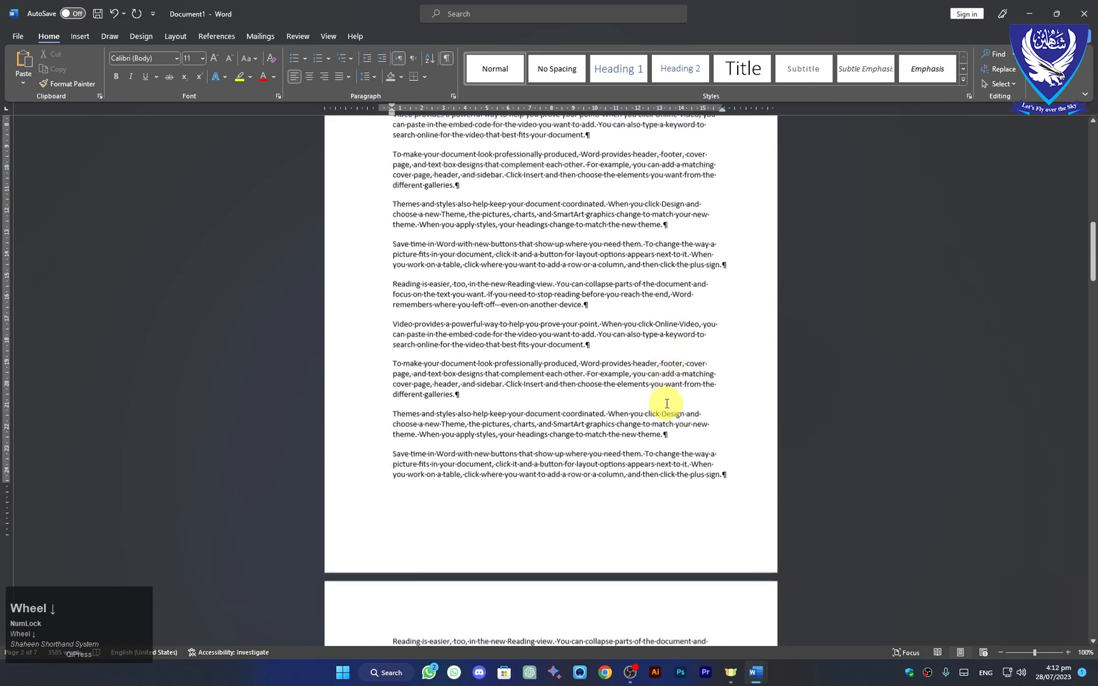
{"action": "scroll", "coordinate": [441, 613], "scroll_direction": "down", "scroll_amount": 2}
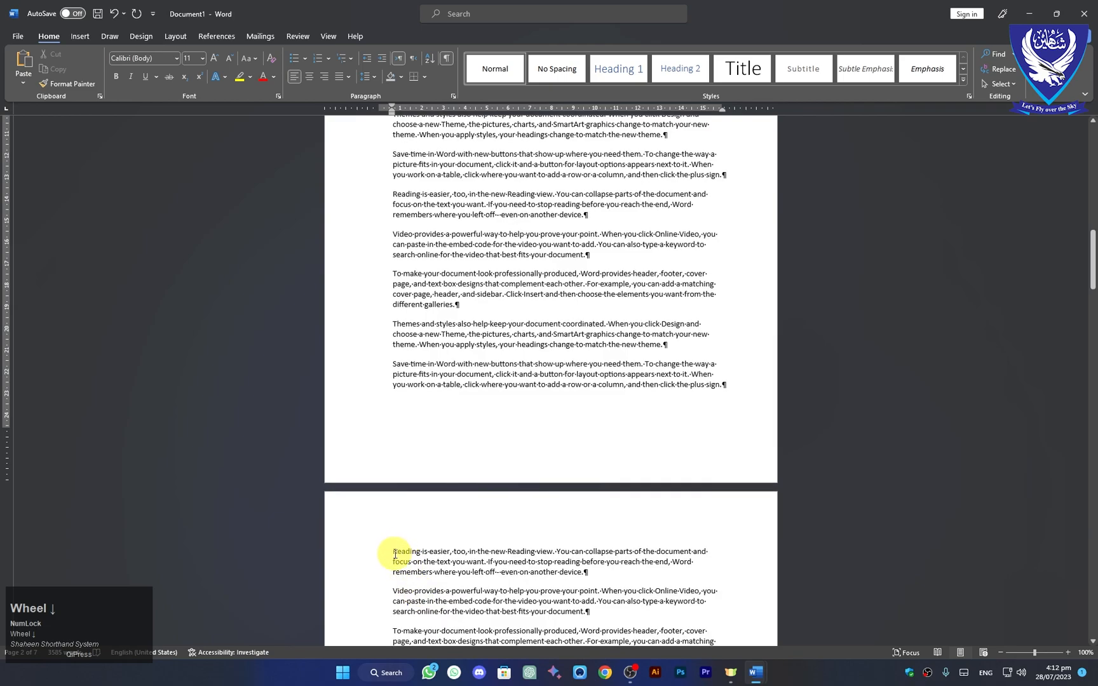
{"action": "left_click", "coordinate": [390, 553]}
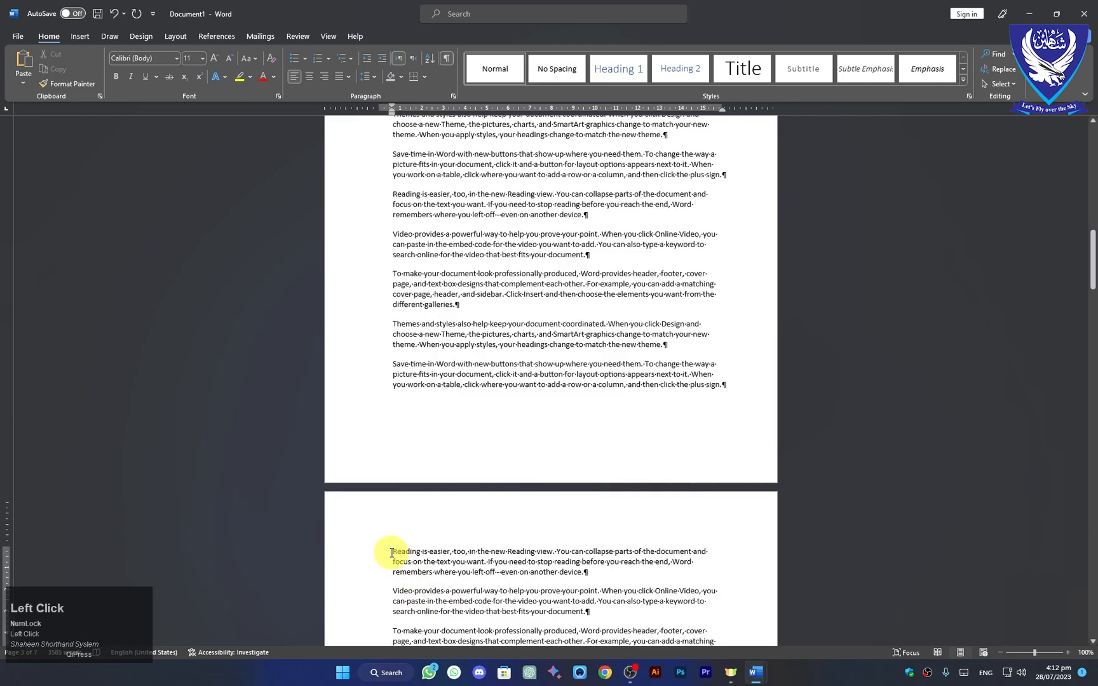
{"action": "scroll", "coordinate": [603, 309], "scroll_direction": "up", "scroll_amount": 4}
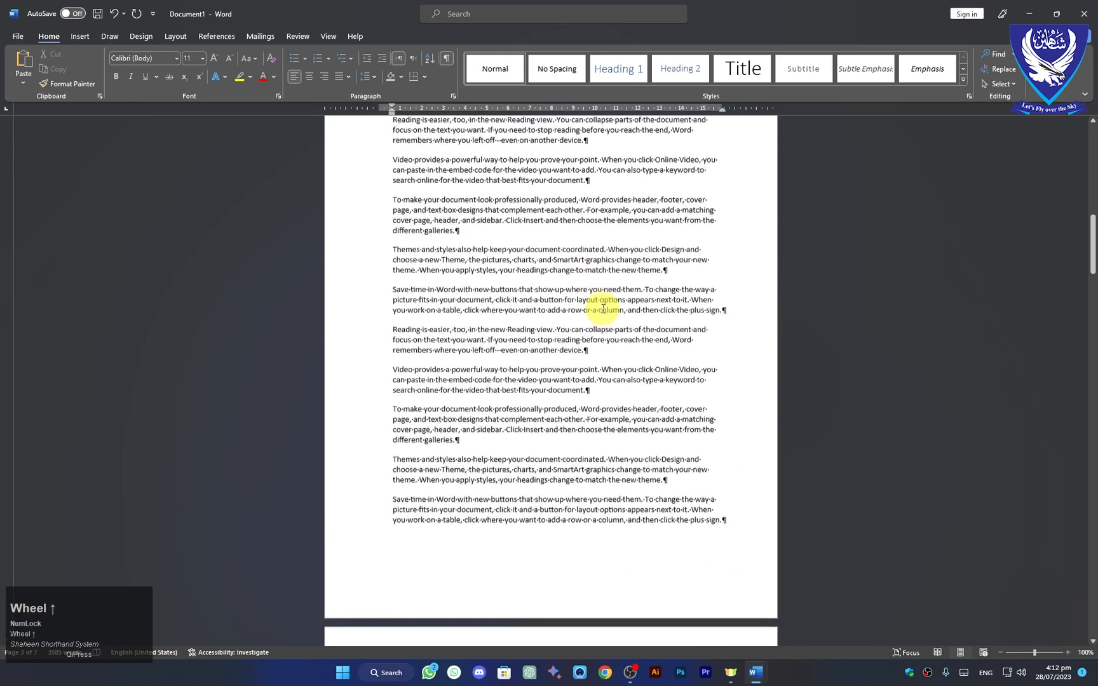
{"action": "scroll", "coordinate": [603, 309], "scroll_direction": "up", "scroll_amount": 10}
{"action": "key", "text": "ctrl+Home"}
{"action": "scroll", "coordinate": [578, 314], "scroll_direction": "down", "scroll_amount": 3}
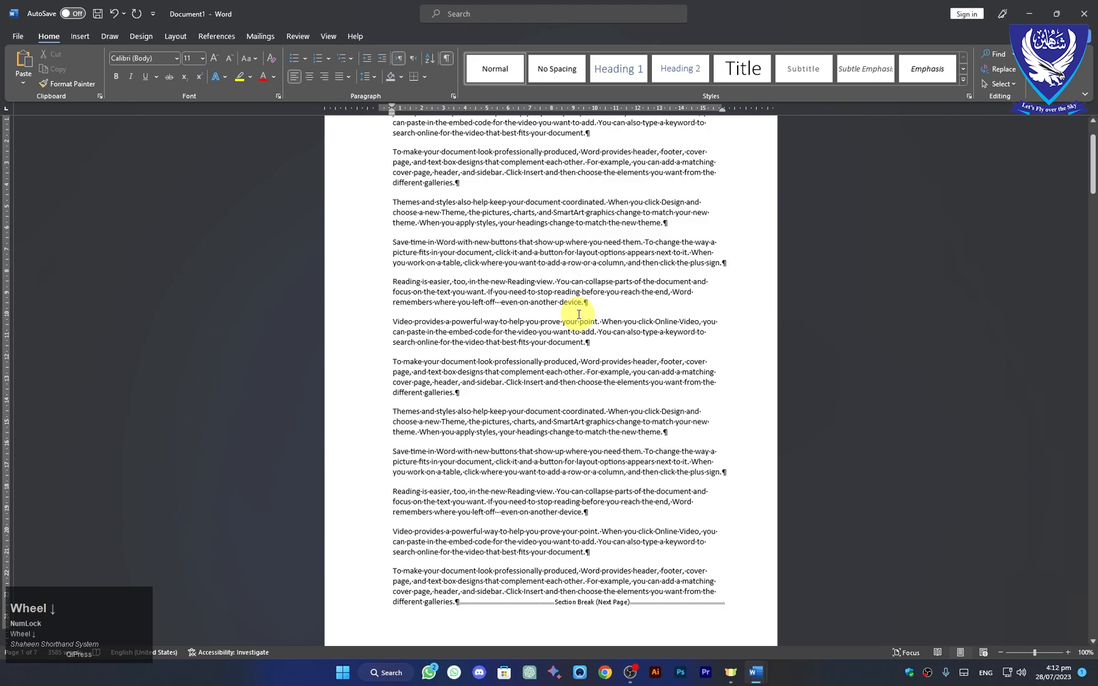
{"action": "scroll", "coordinate": [580, 303], "scroll_direction": "up", "scroll_amount": 2}
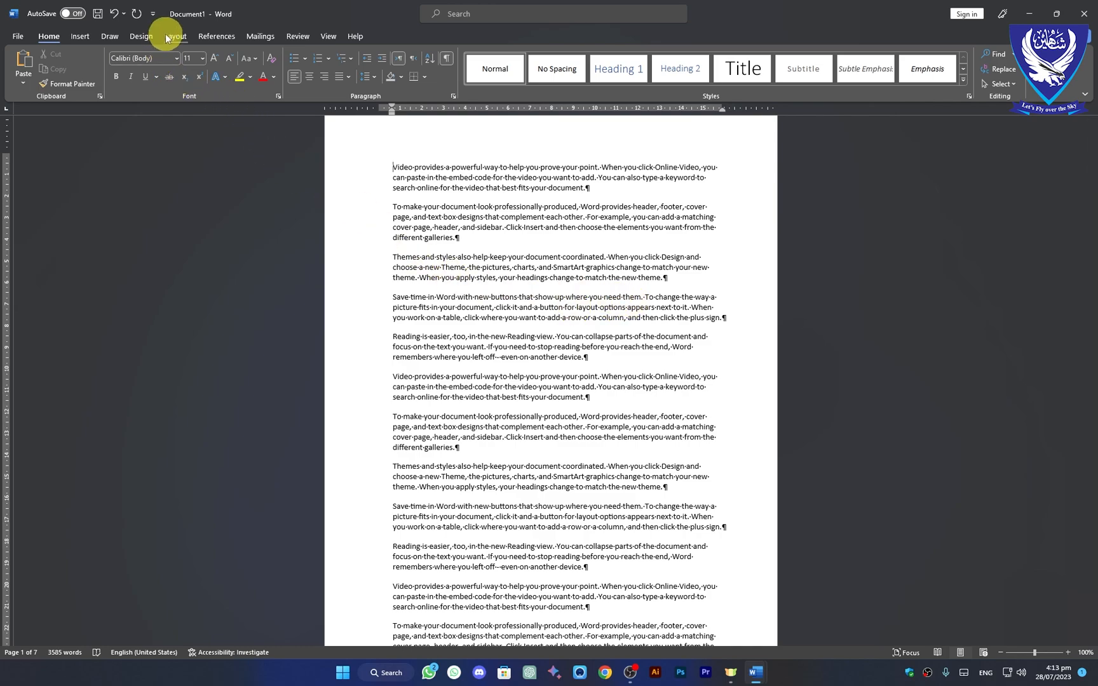
{"action": "scroll", "coordinate": [490, 289], "scroll_direction": "down", "scroll_amount": 2}
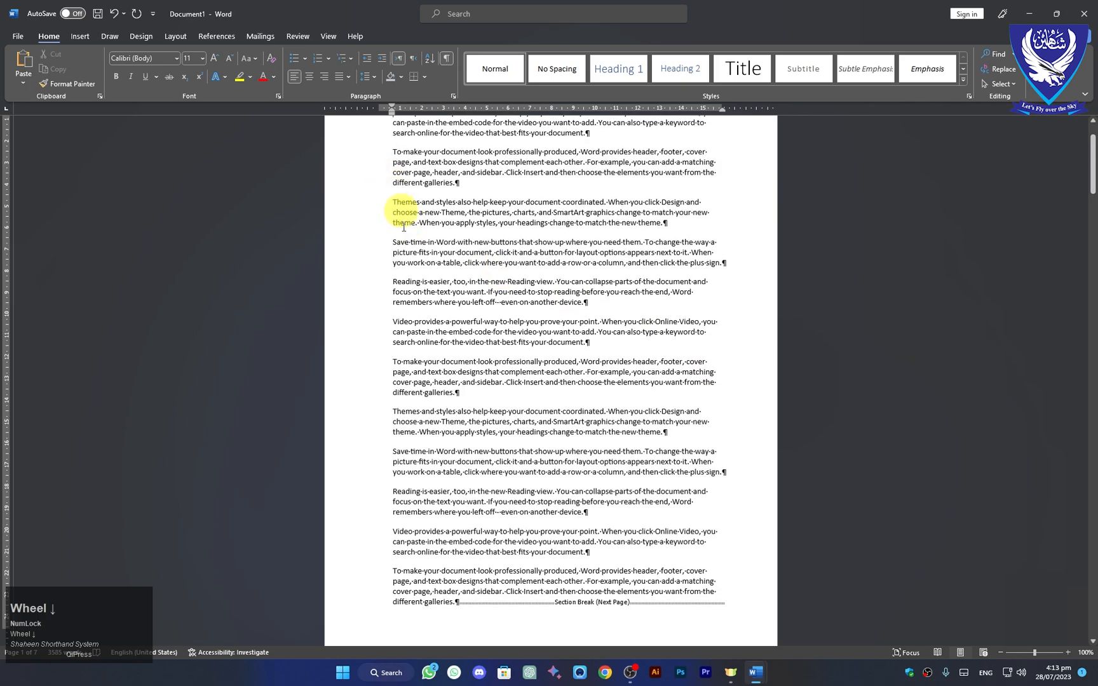
{"action": "scroll", "coordinate": [403, 221], "scroll_direction": "up", "scroll_amount": 3}
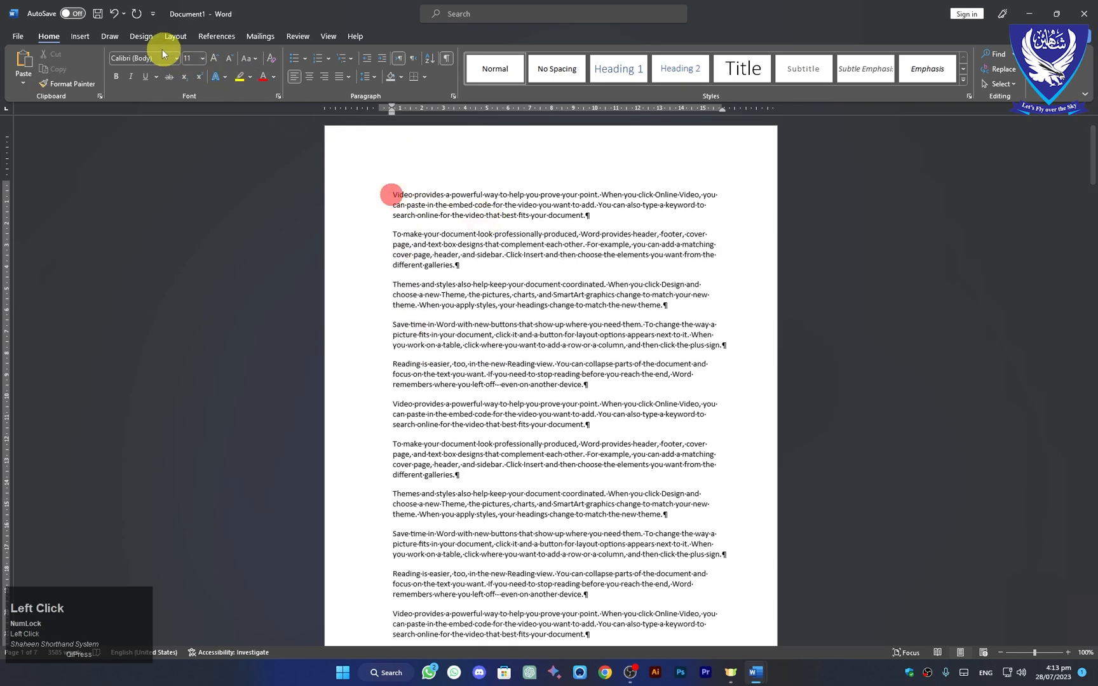
- Apply a Box page border with the red apple art to page 1, limited to This section
{"action": "left_click", "coordinate": [141, 36]}
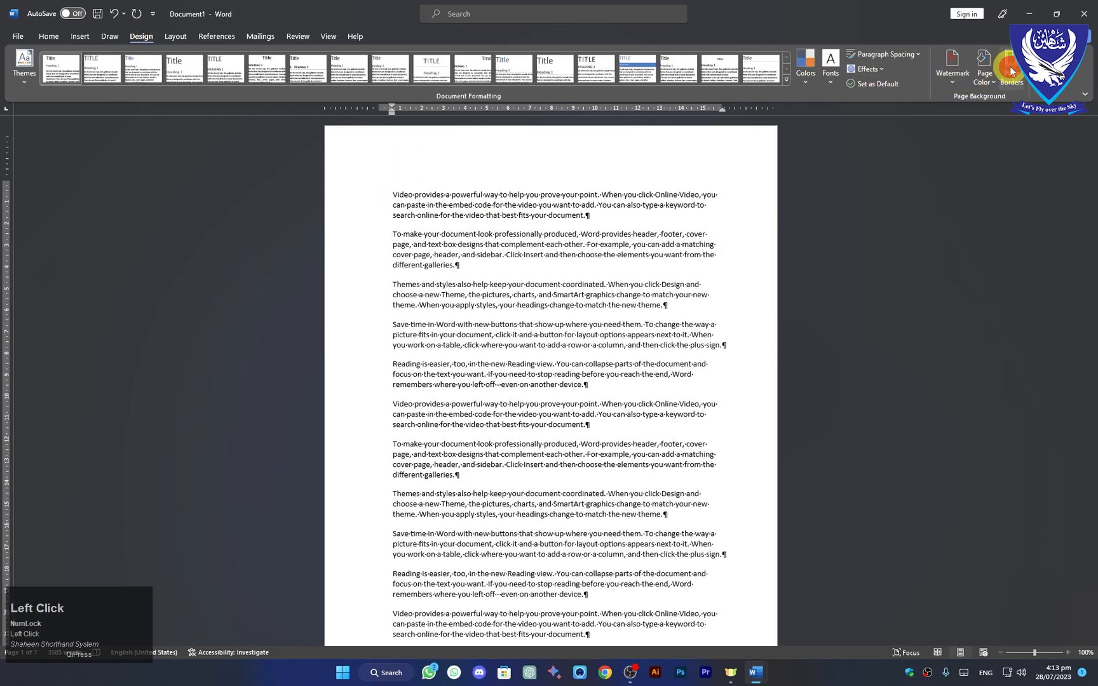
{"action": "left_click", "coordinate": [1010, 67]}
{"action": "left_click", "coordinate": [417, 289]}
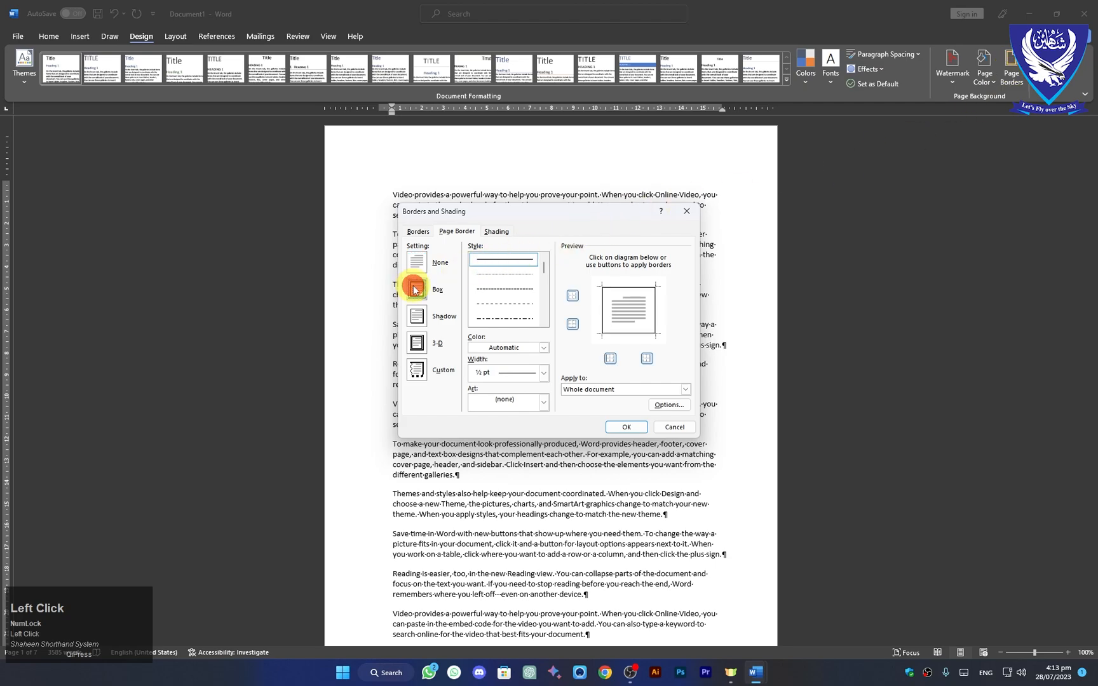
{"action": "left_click", "coordinate": [541, 402]}
{"action": "left_click", "coordinate": [537, 413]}
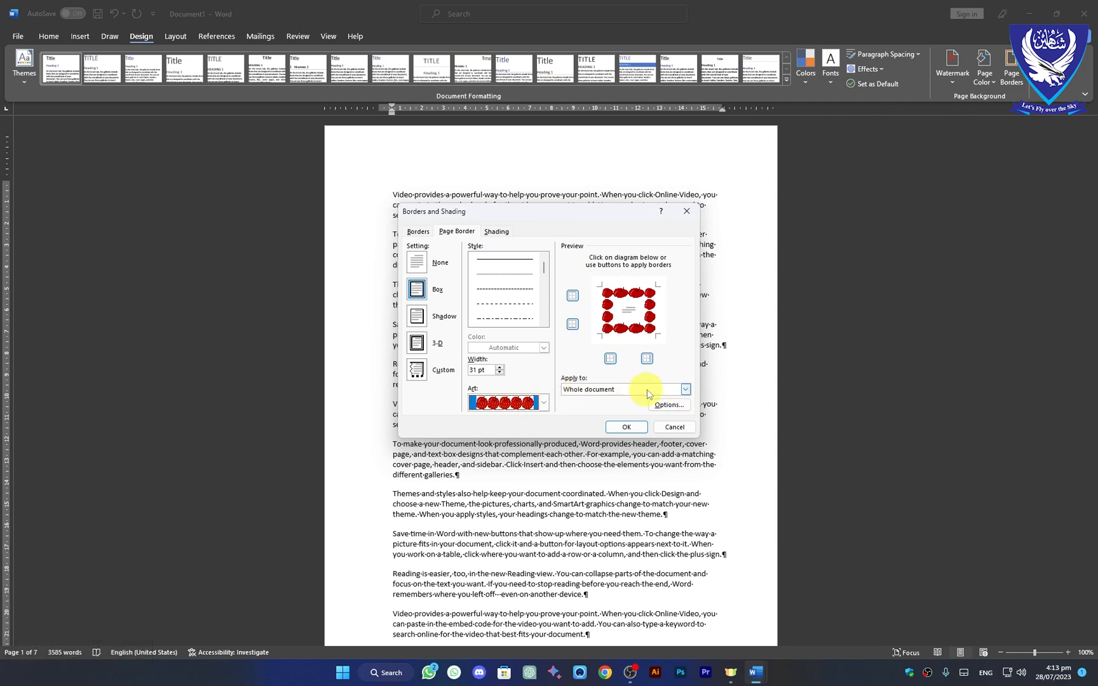
{"action": "left_click", "coordinate": [686, 390]}
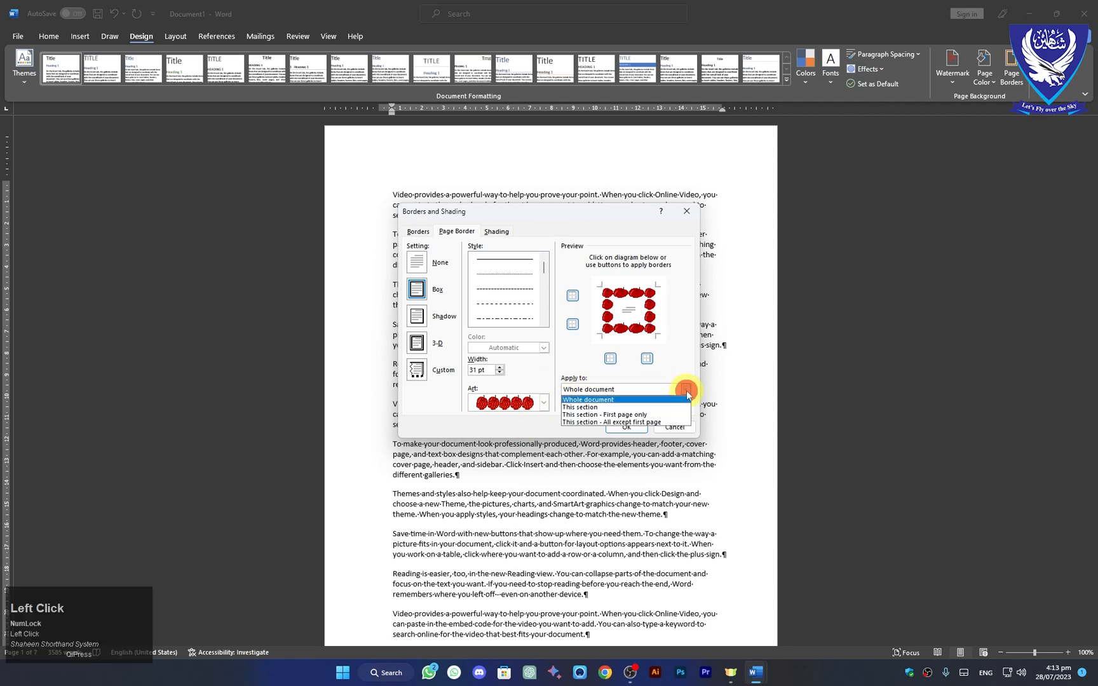
{"action": "left_click", "coordinate": [574, 407]}
{"action": "left_click", "coordinate": [622, 427]}
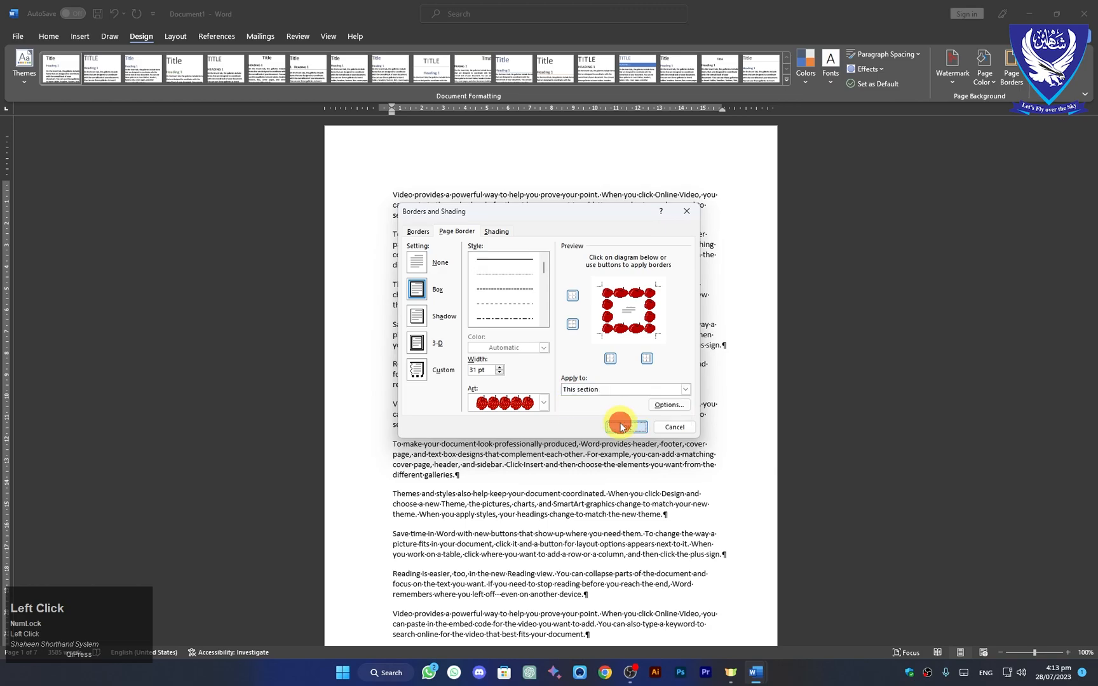
- Display multiple pages side by side and compare the borders on page 1 with those on the following pages
{"action": "scroll", "coordinate": [626, 420], "scroll_direction": "down", "scroll_amount": 10}
{"action": "scroll", "coordinate": [626, 418], "scroll_direction": "down", "scroll_amount": 12}
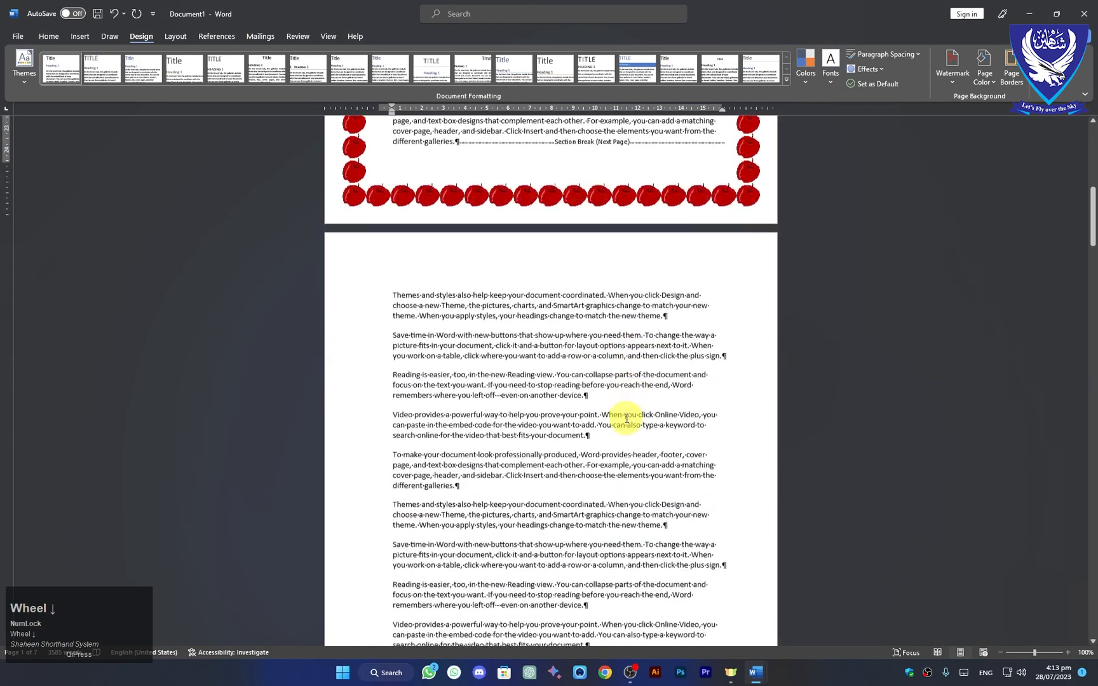
{"action": "scroll", "coordinate": [627, 438], "scroll_direction": "down", "scroll_amount": 2}
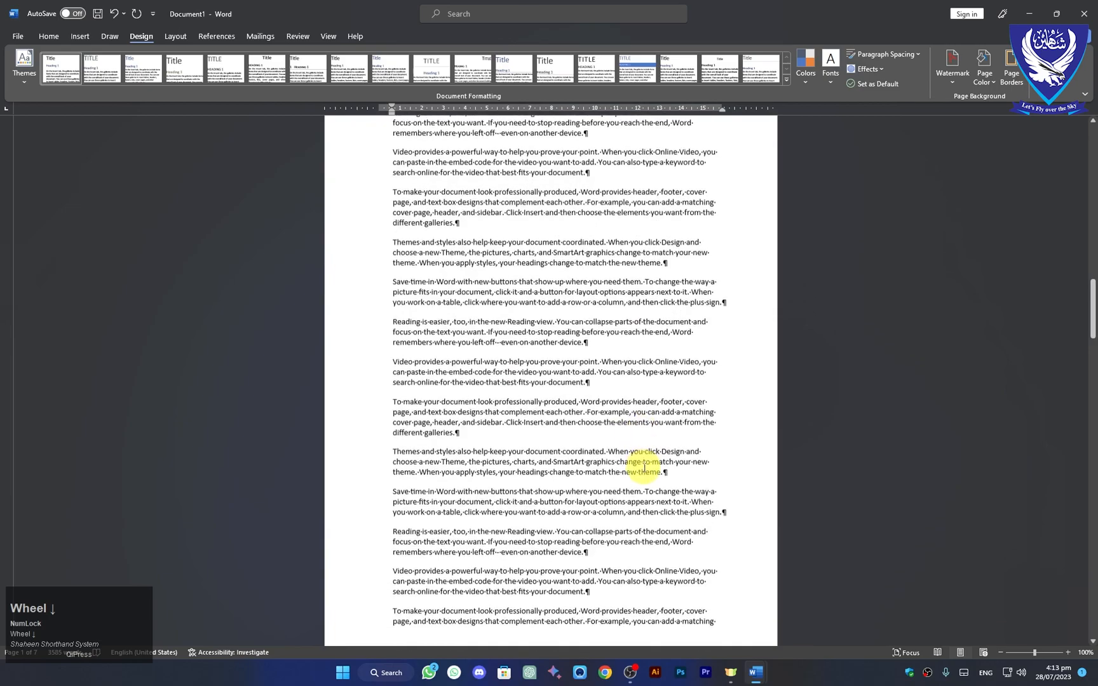
{"action": "scroll", "coordinate": [635, 451], "scroll_direction": "up", "scroll_amount": 12}
{"action": "scroll", "coordinate": [643, 467], "scroll_direction": "up", "scroll_amount": 5}
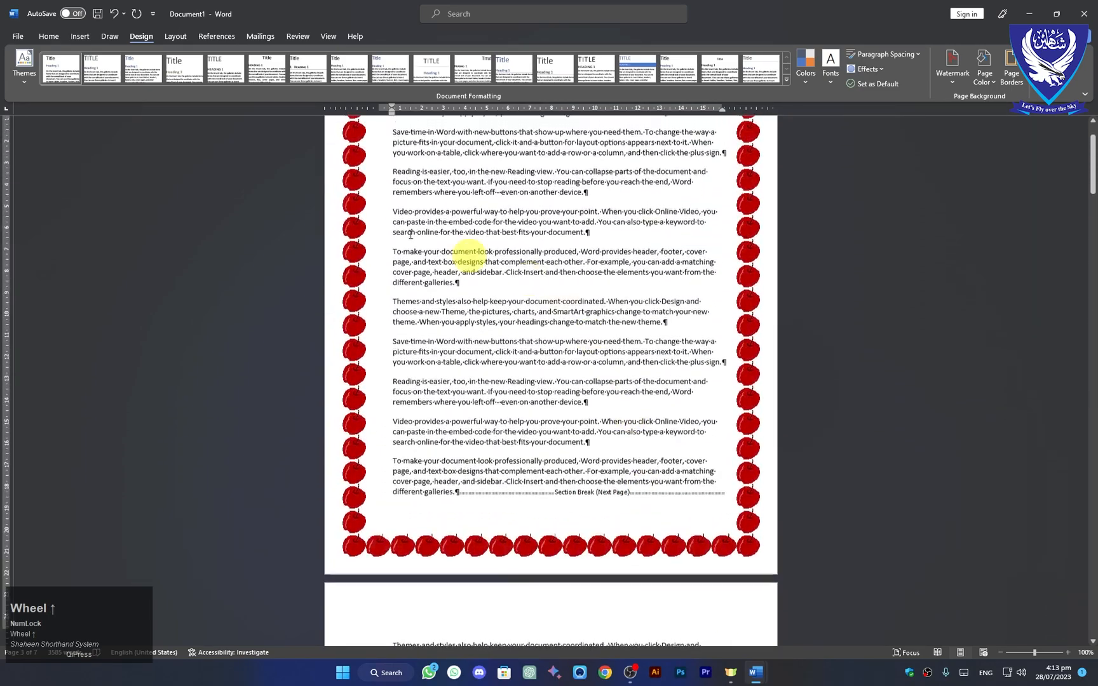
{"action": "left_click", "coordinate": [328, 36]}
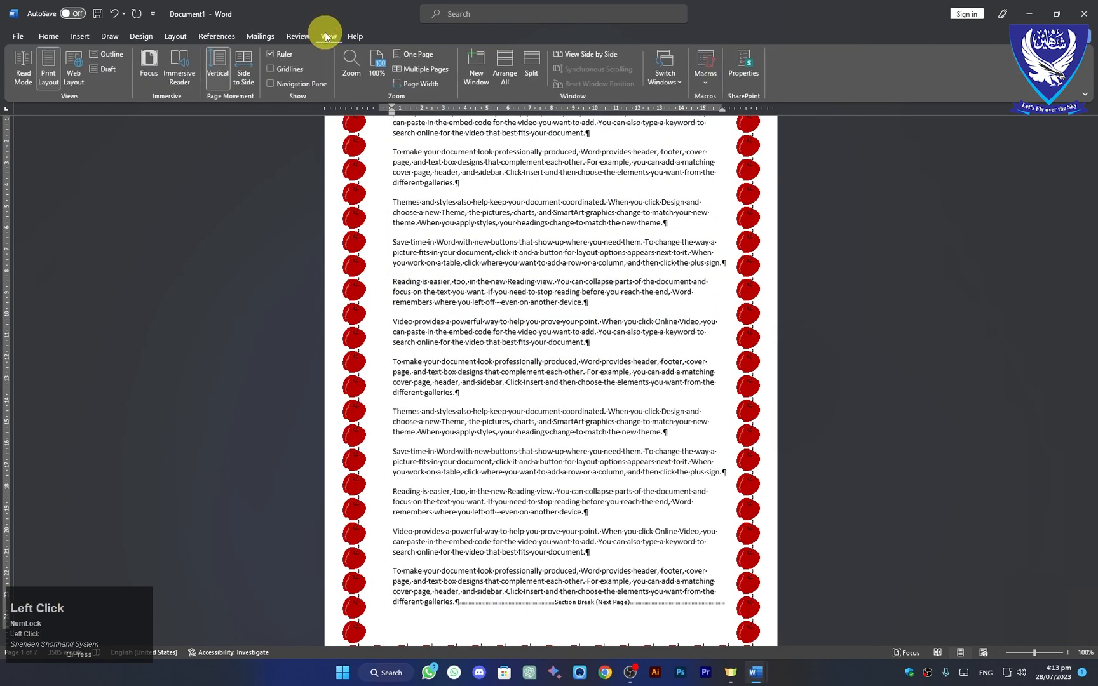
{"action": "left_click", "coordinate": [400, 68]}
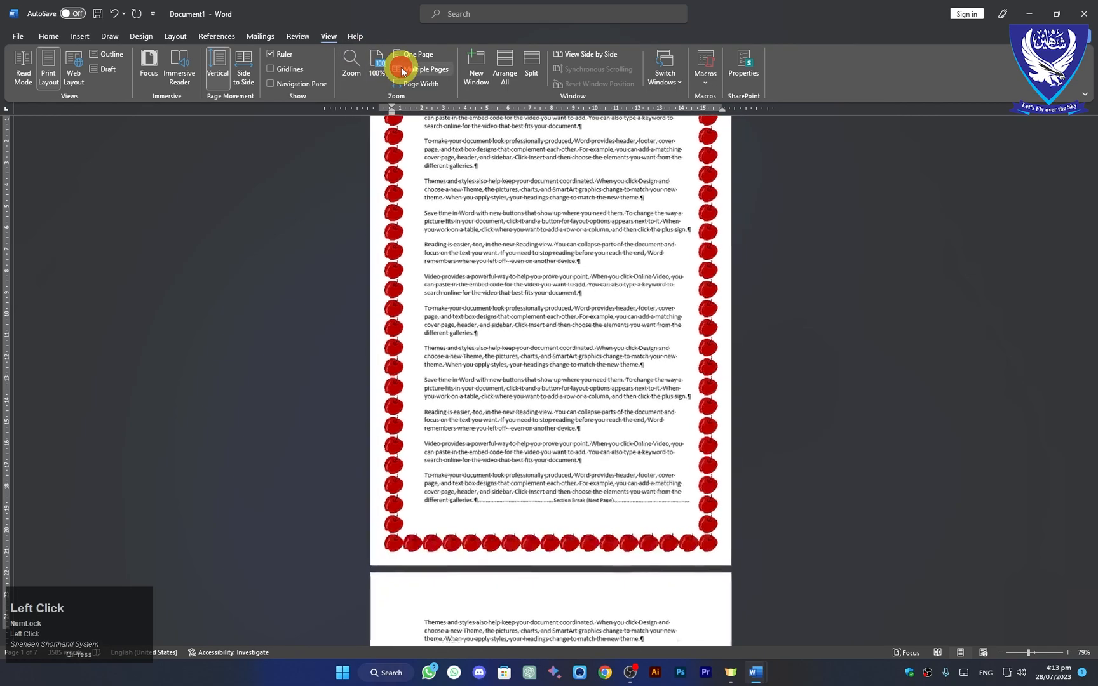
{"action": "scroll", "coordinate": [667, 401], "scroll_direction": "up", "scroll_amount": 2}
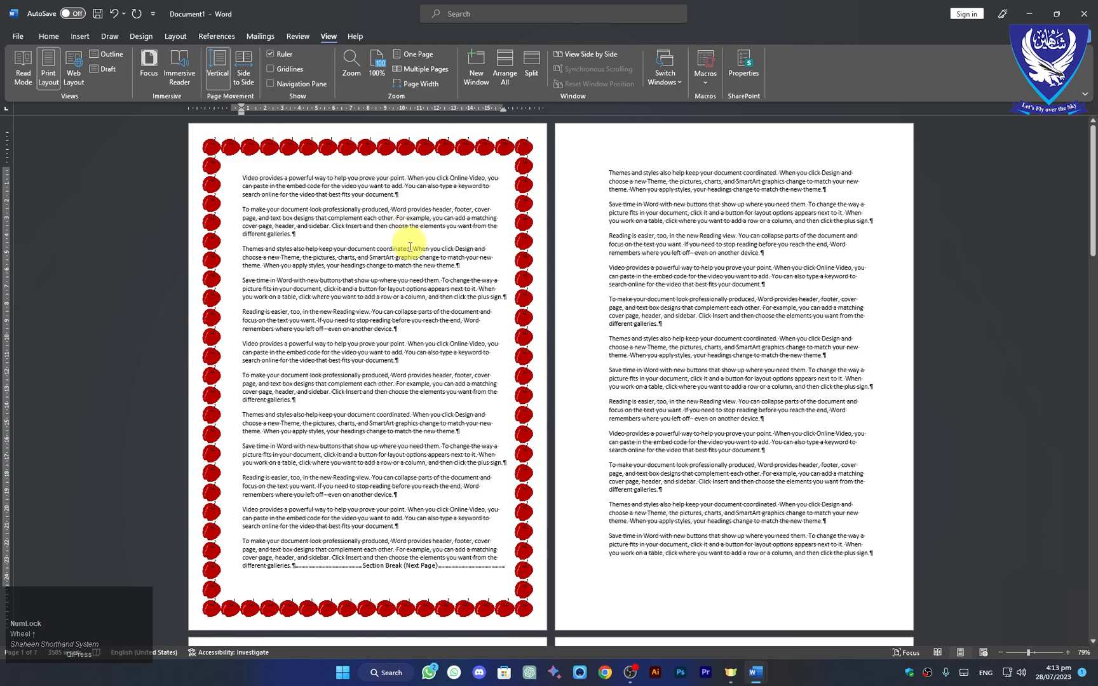
{"action": "scroll", "coordinate": [367, 324], "scroll_direction": "down", "scroll_amount": 1}
{"action": "scroll", "coordinate": [363, 336], "scroll_direction": "down", "scroll_amount": 3}
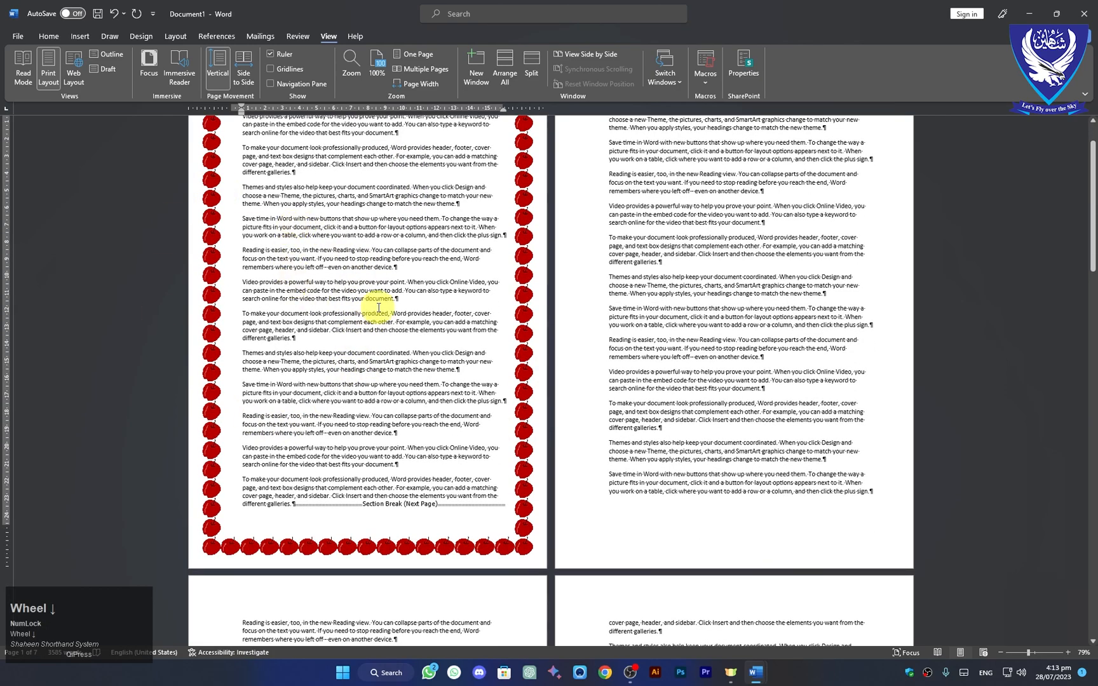
{"action": "scroll", "coordinate": [348, 258], "scroll_direction": "up", "scroll_amount": 3}
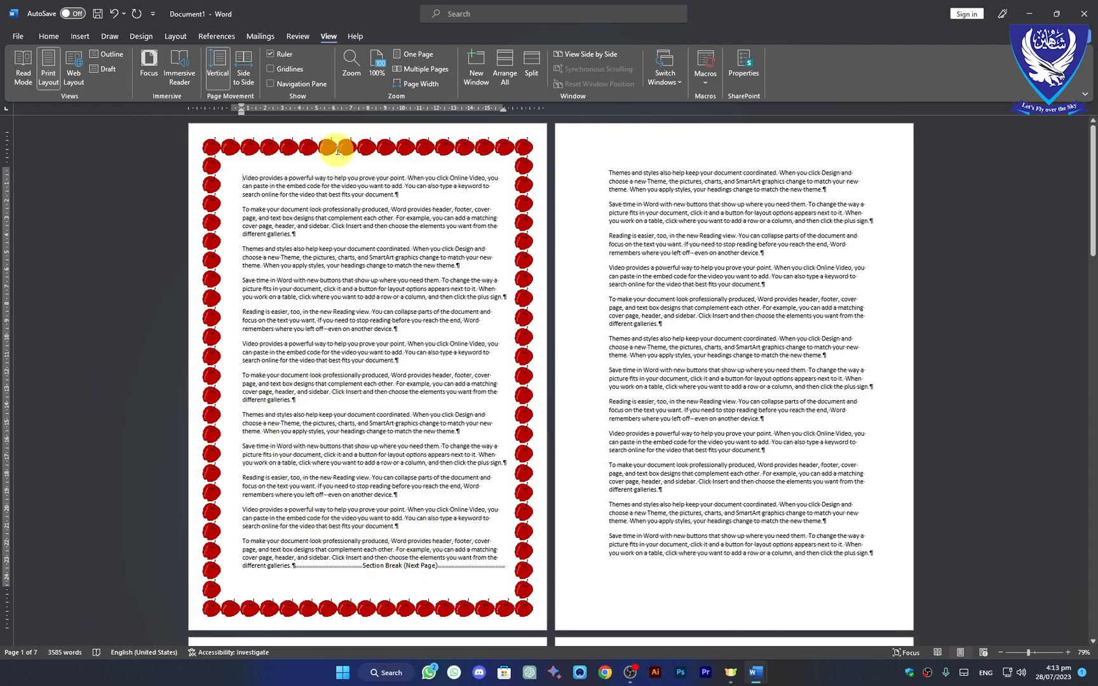
- Apply a Box page border with the cupcake art to the section containing page 3, limited to This section
{"action": "scroll", "coordinate": [595, 226], "scroll_direction": "down", "scroll_amount": 5}
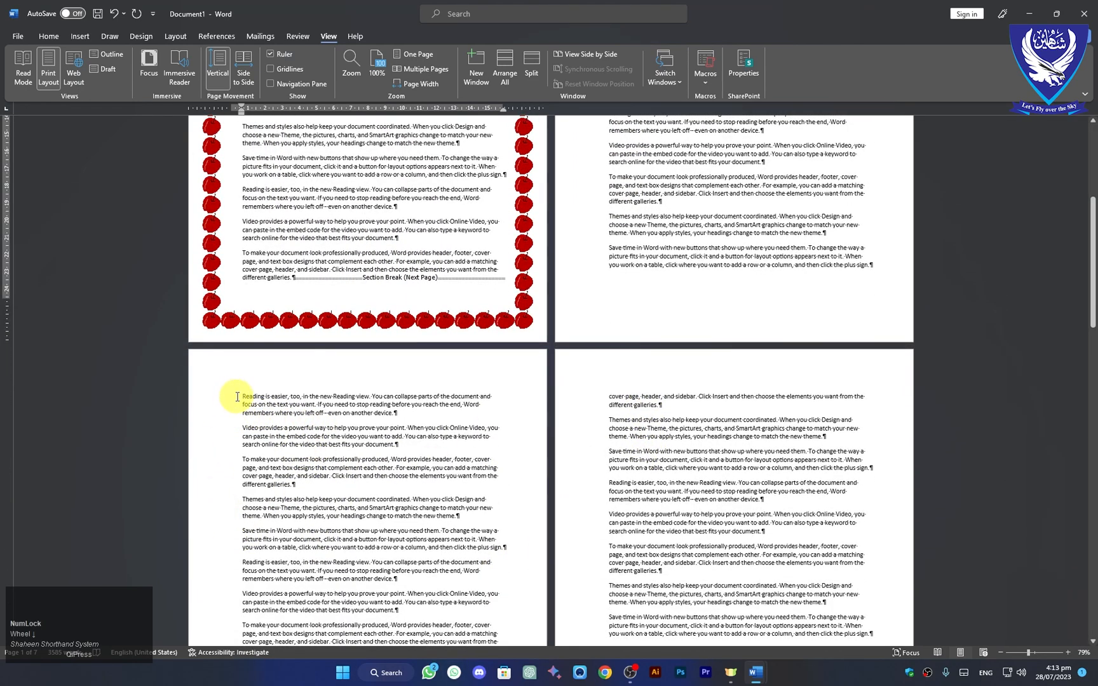
{"action": "left_click", "coordinate": [237, 396]}
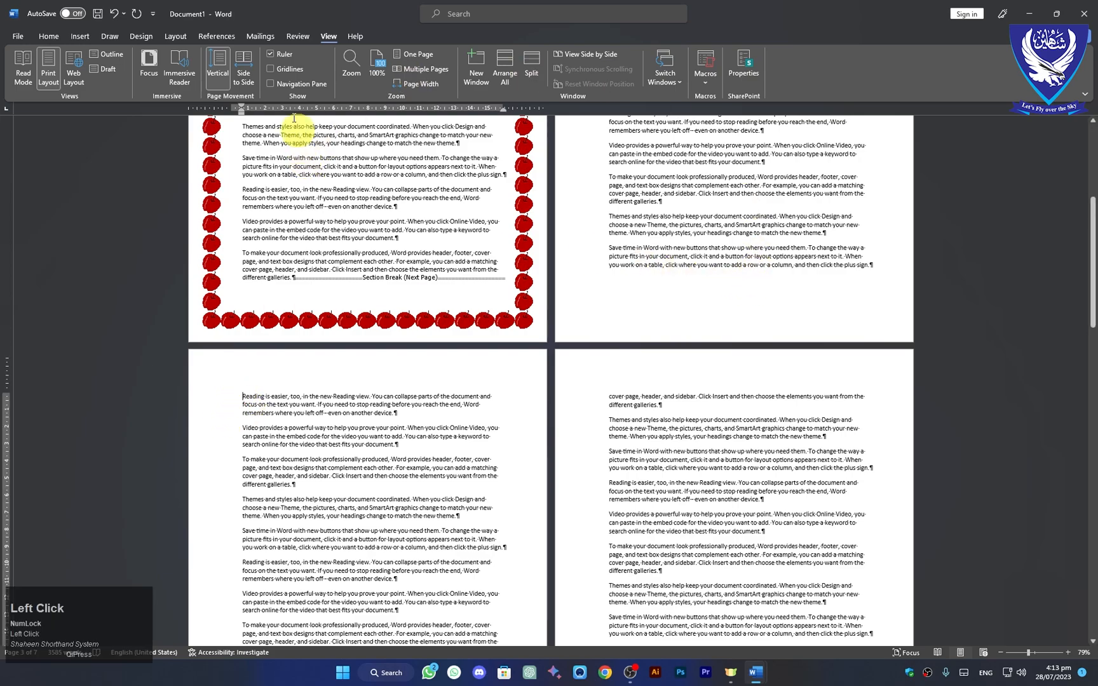
{"action": "left_click", "coordinate": [141, 37]}
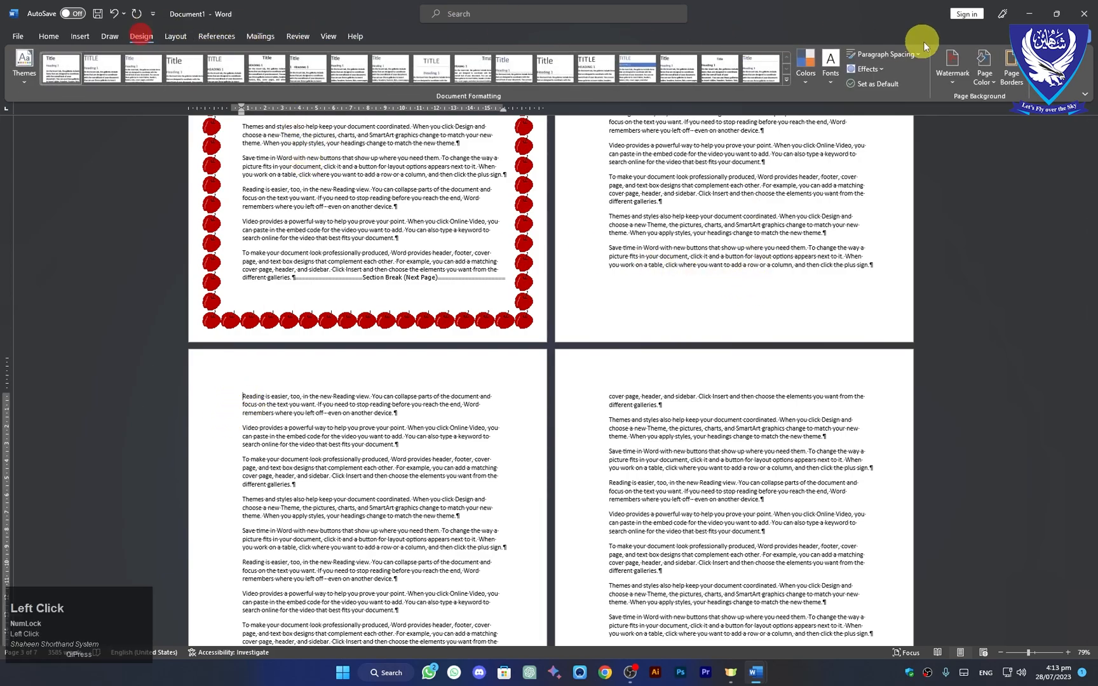
{"action": "left_click", "coordinate": [1011, 69]}
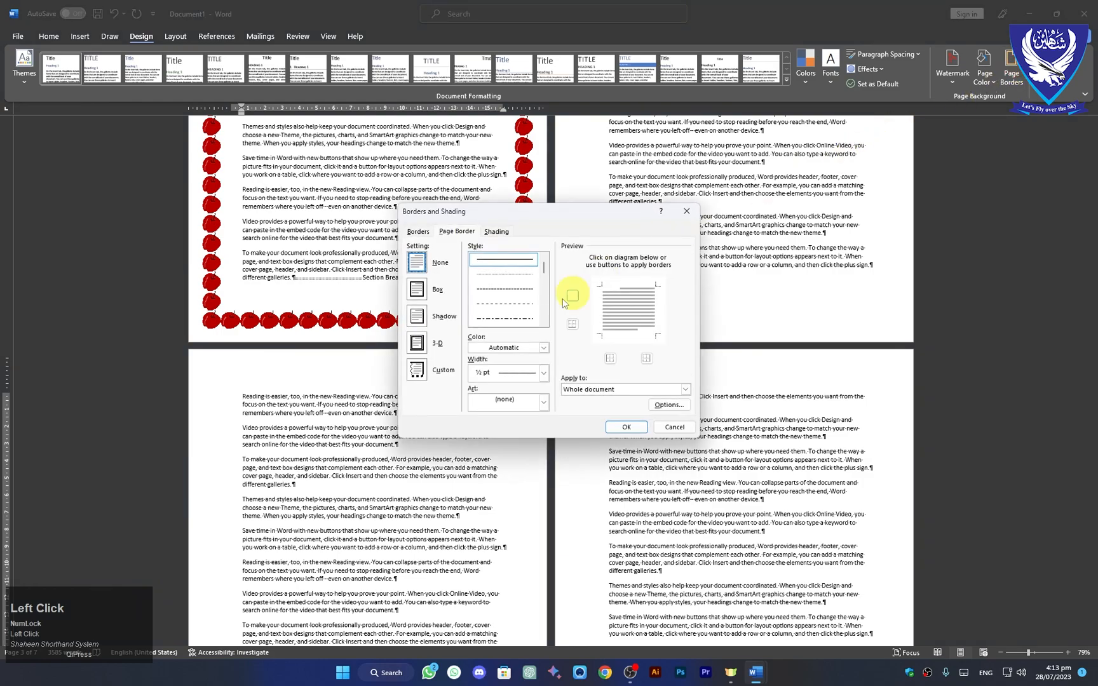
{"action": "left_click", "coordinate": [416, 290]}
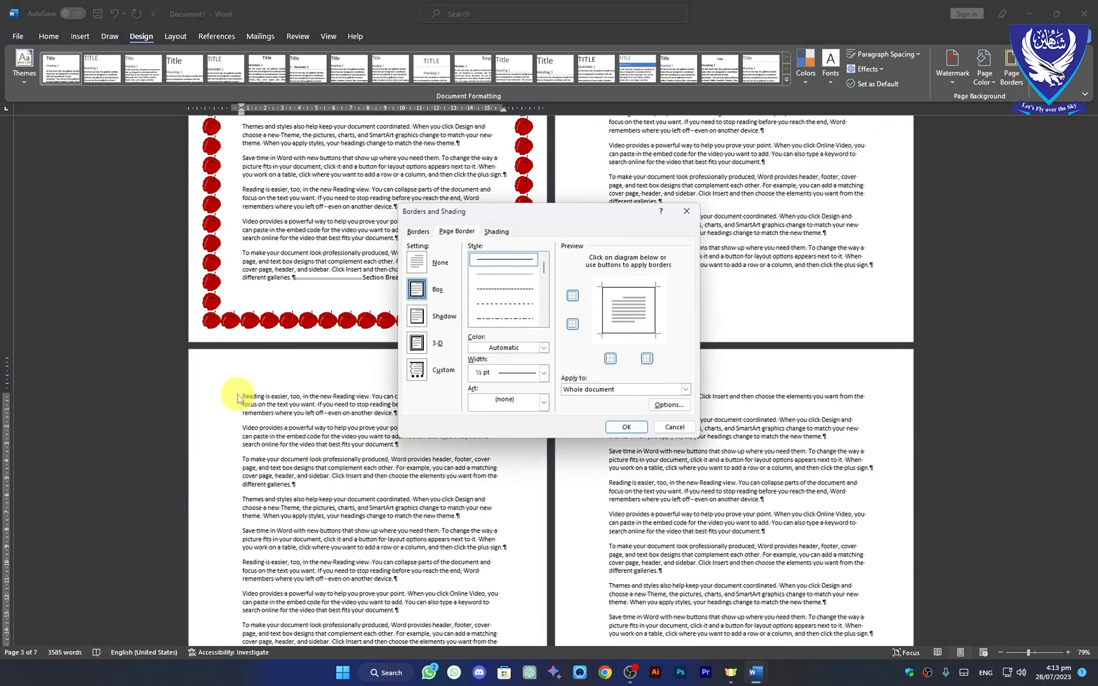
{"action": "left_click", "coordinate": [543, 401]}
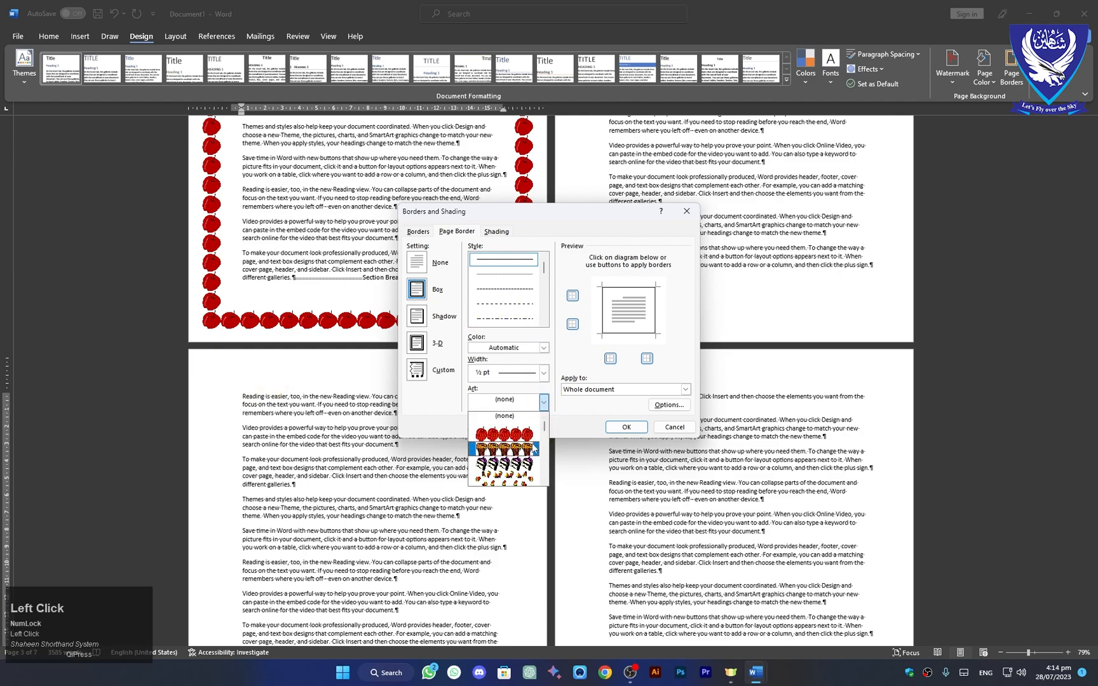
{"action": "left_click", "coordinate": [533, 448]}
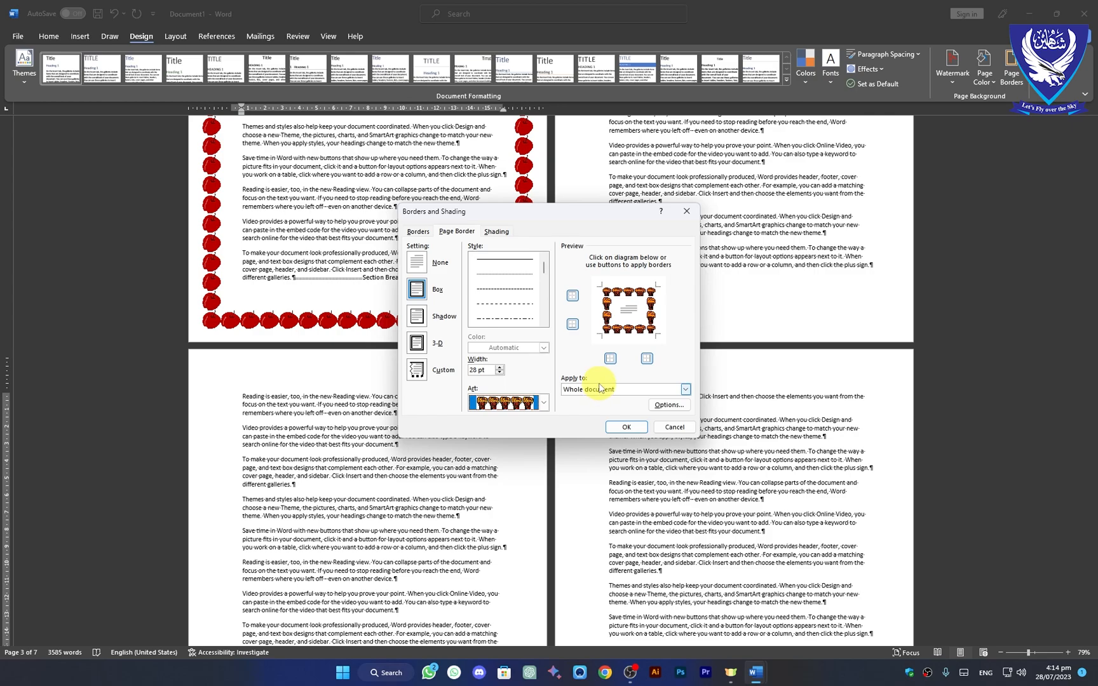
{"action": "left_click", "coordinate": [686, 391]}
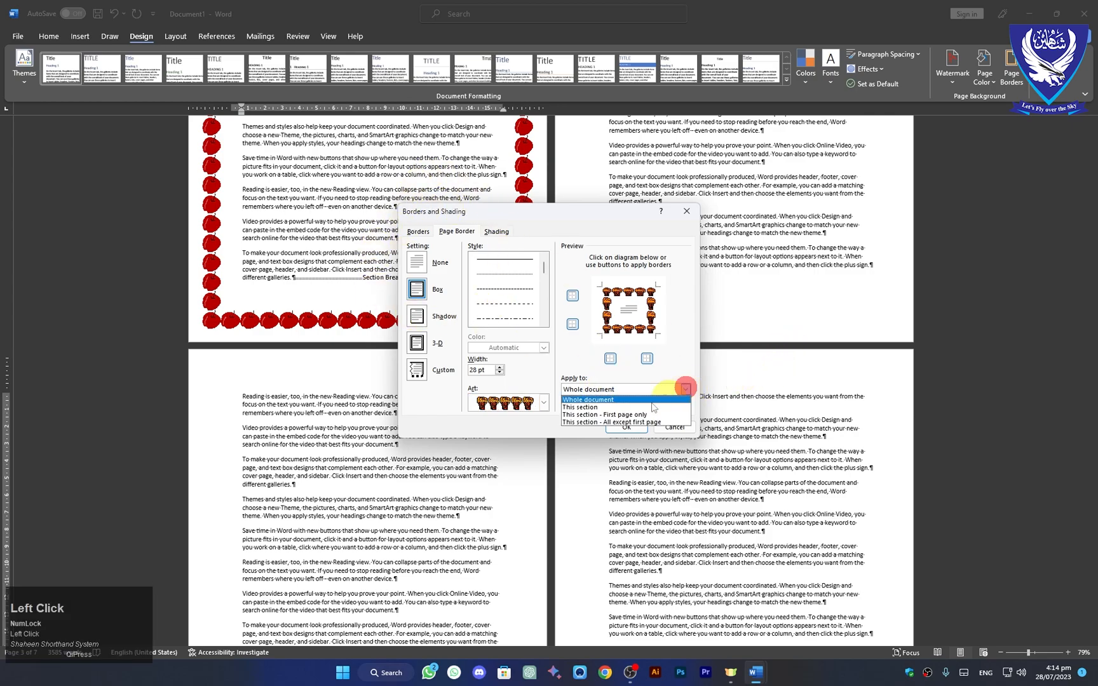
{"action": "left_click", "coordinate": [604, 408]}
{"action": "left_click", "coordinate": [623, 426]}
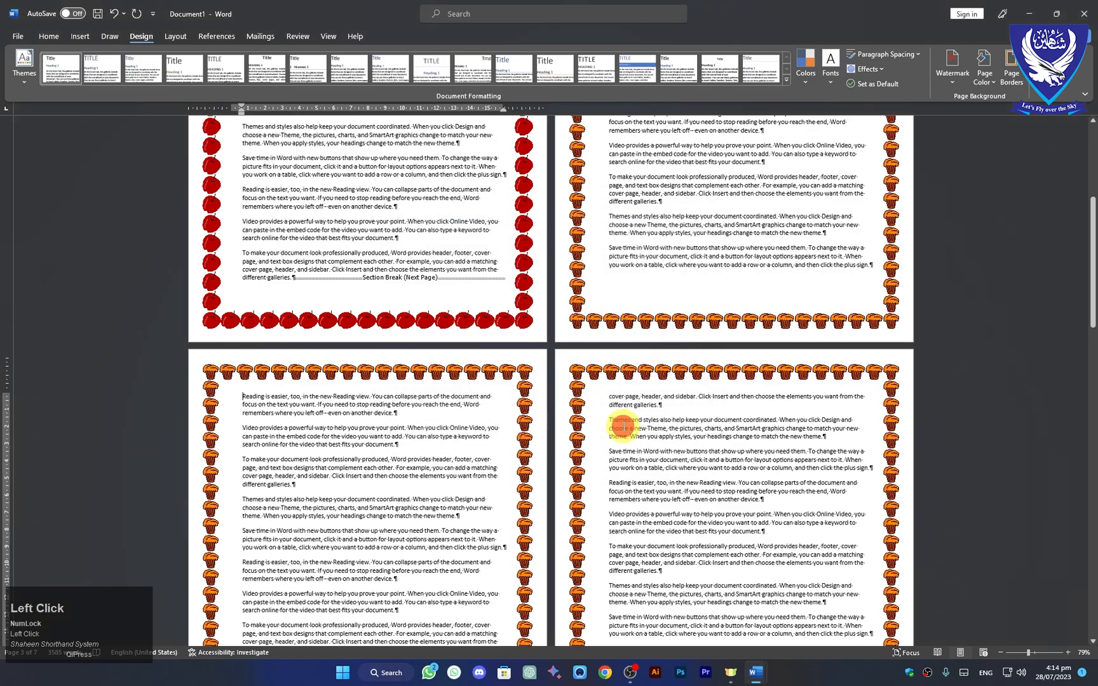
- Compare the page borders of the first section with those on all pages of the second section
{"action": "scroll", "coordinate": [826, 346], "scroll_direction": "up", "scroll_amount": 4}
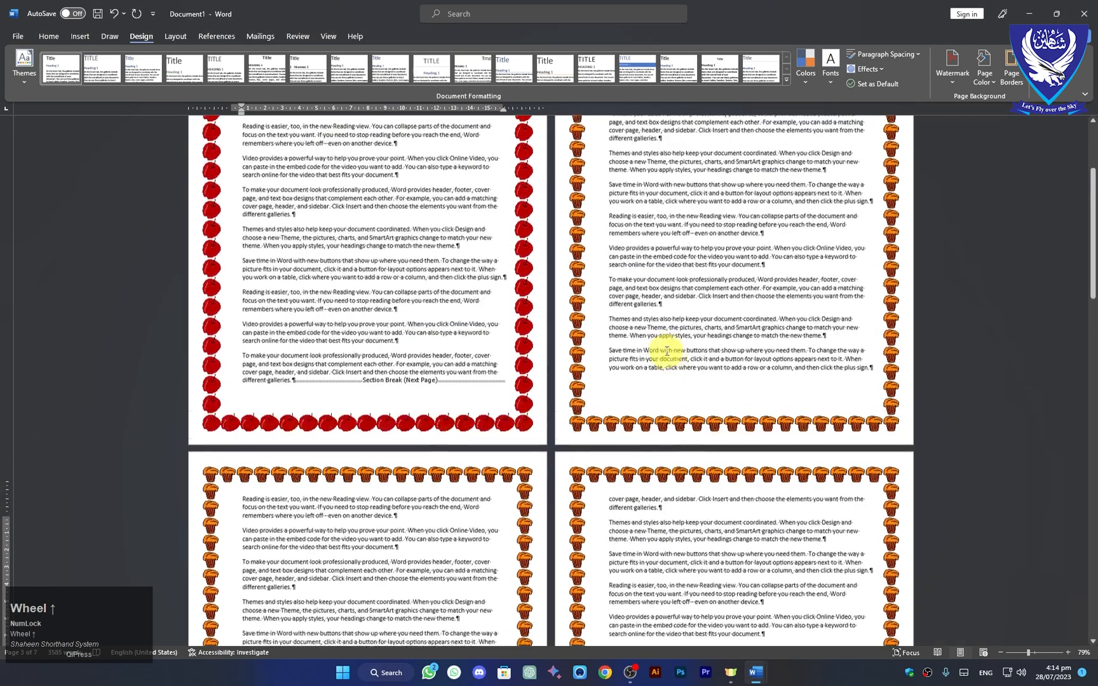
{"action": "scroll", "coordinate": [690, 343], "scroll_direction": "up", "scroll_amount": 3}
{"action": "scroll", "coordinate": [735, 306], "scroll_direction": "down", "scroll_amount": 3}
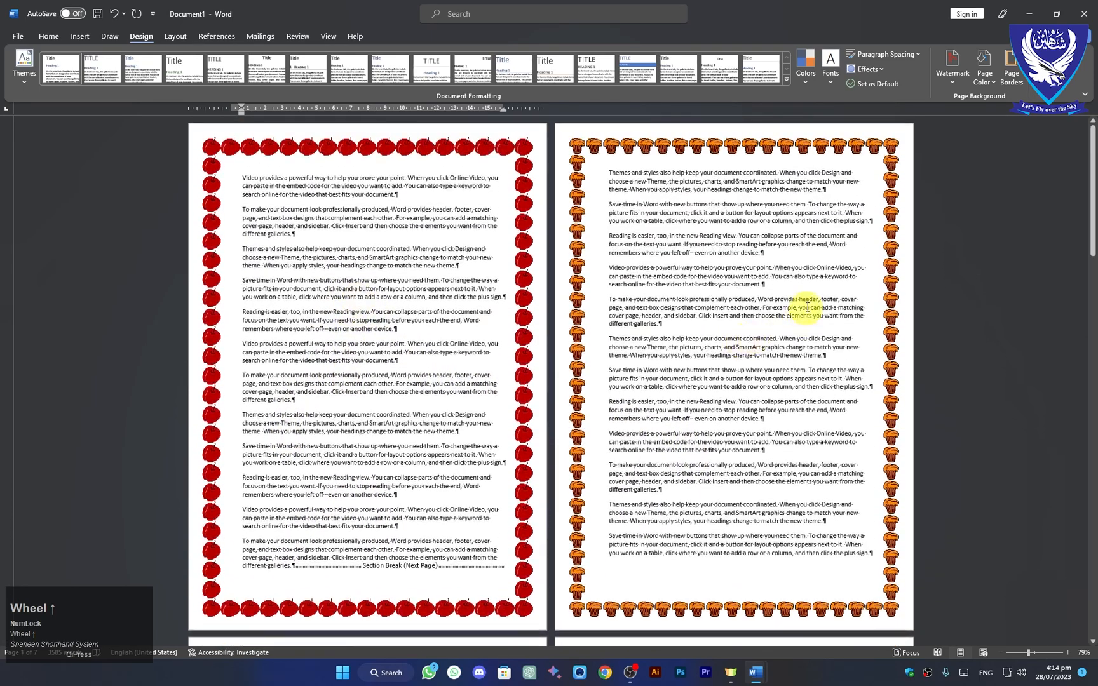
{"action": "scroll", "coordinate": [774, 434], "scroll_direction": "down", "scroll_amount": 18}
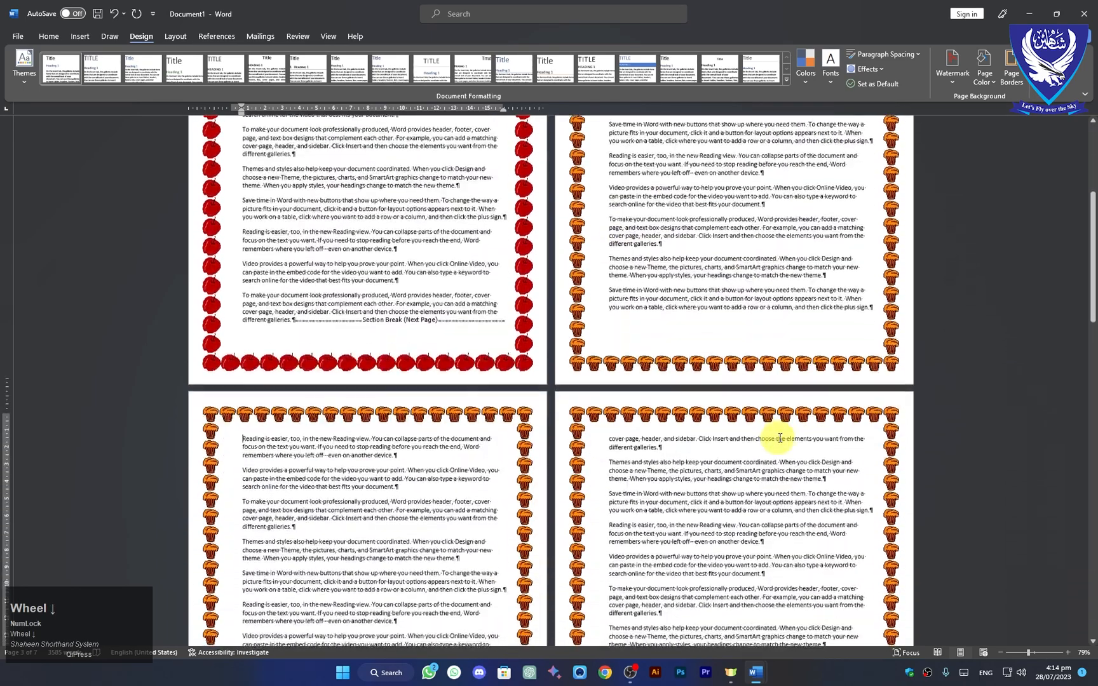
{"action": "scroll", "coordinate": [784, 438], "scroll_direction": "up", "scroll_amount": 1}
{"action": "scroll", "coordinate": [784, 438], "scroll_direction": "up", "scroll_amount": 20}
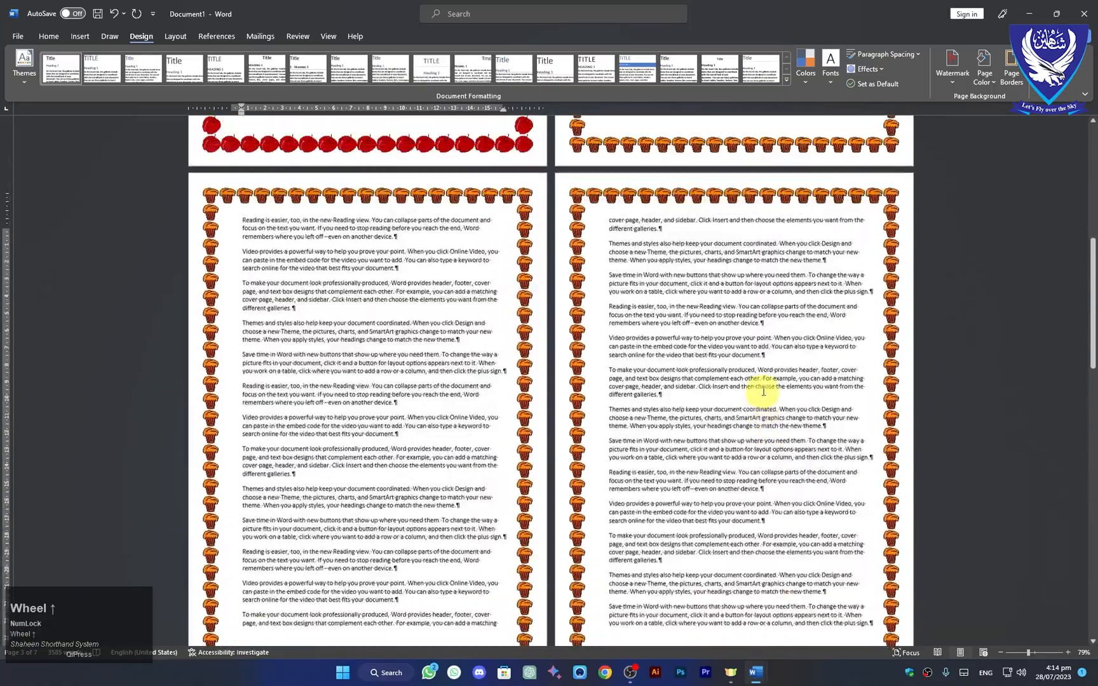
{"action": "scroll", "coordinate": [698, 303], "scroll_direction": "up", "scroll_amount": 1}
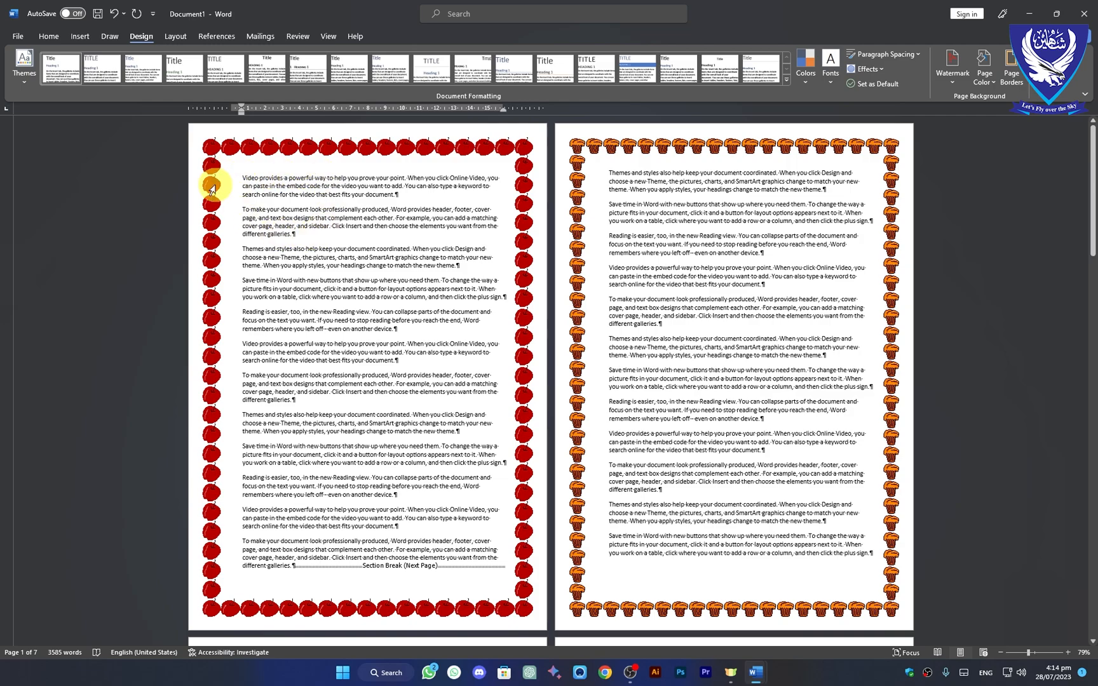
- Remove the apple border from page 1 by setting its page border to None for This section, and check the other pages
{"action": "left_click", "coordinate": [239, 181]}
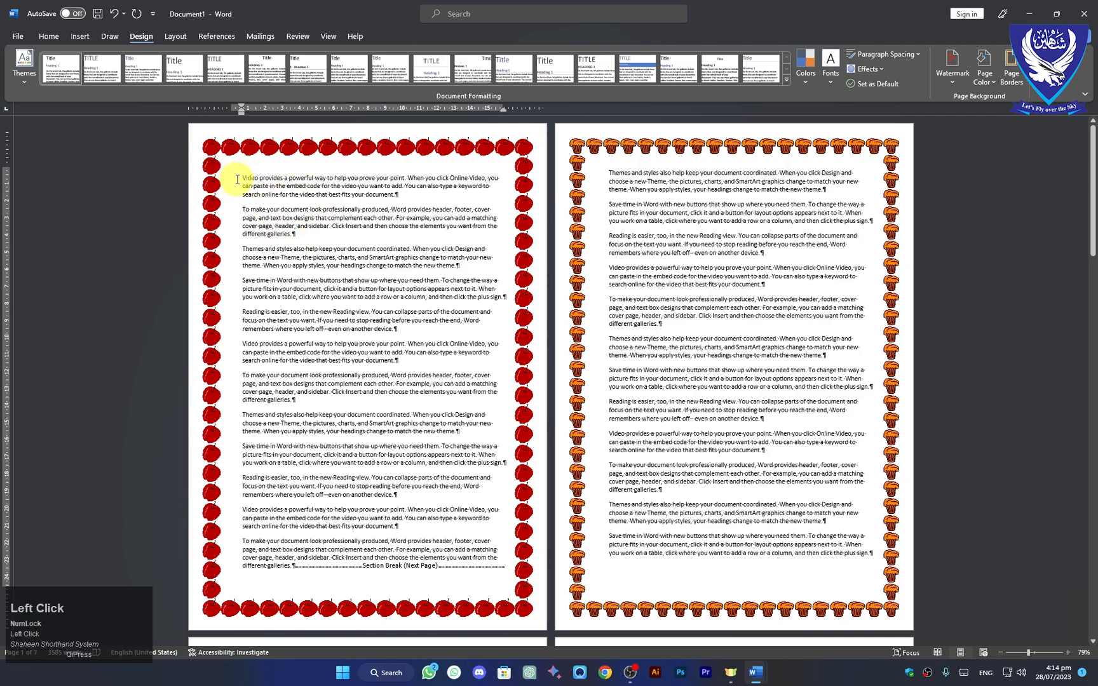
{"action": "left_click", "coordinate": [1011, 70]}
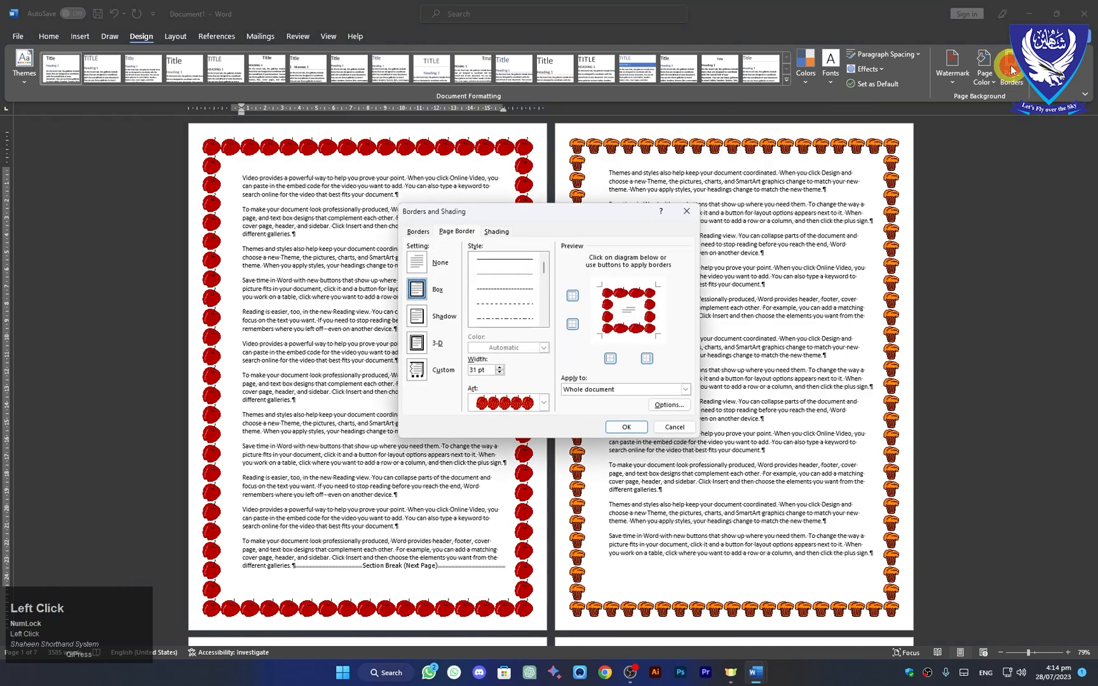
{"action": "left_click", "coordinate": [419, 266]}
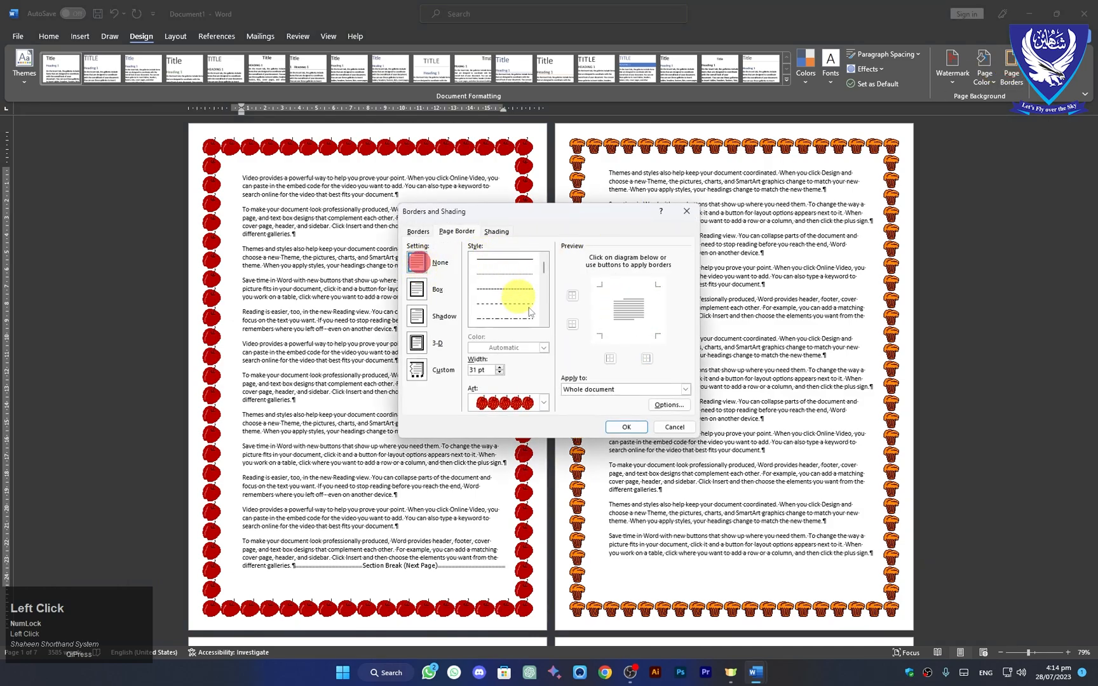
{"action": "left_click", "coordinate": [685, 389]}
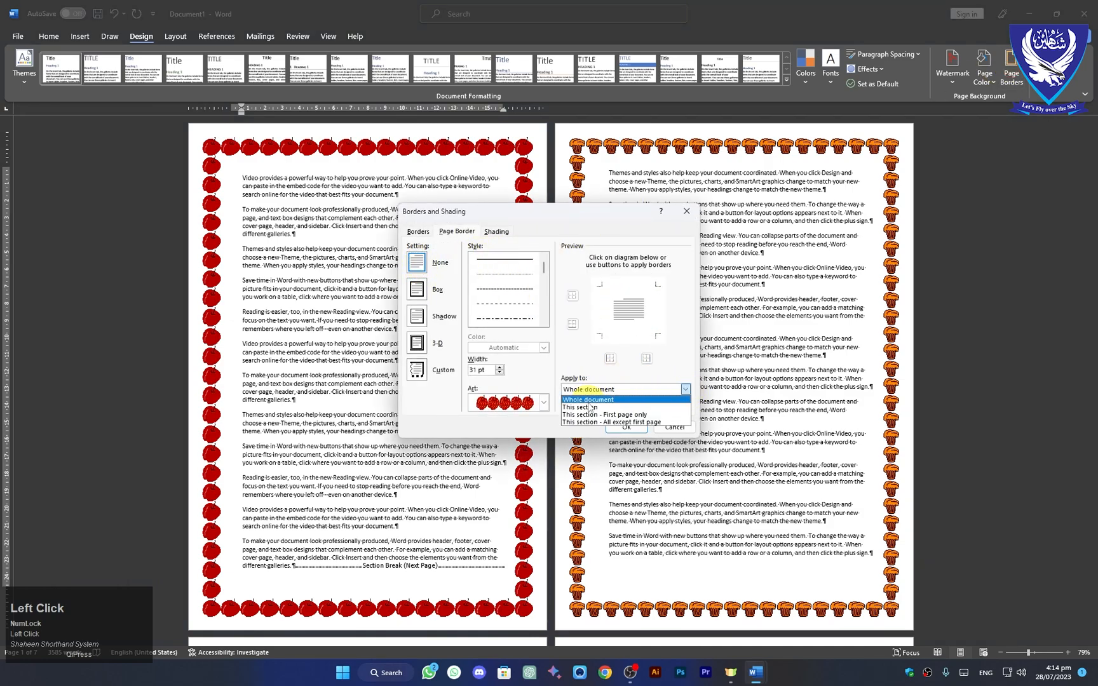
{"action": "left_click", "coordinate": [589, 407]}
{"action": "left_click", "coordinate": [627, 427]}
{"action": "scroll", "coordinate": [278, 197], "scroll_direction": "down", "scroll_amount": 2}
{"action": "scroll", "coordinate": [277, 198], "scroll_direction": "down", "scroll_amount": 4}
{"action": "scroll", "coordinate": [565, 427], "scroll_direction": "up", "scroll_amount": 3}
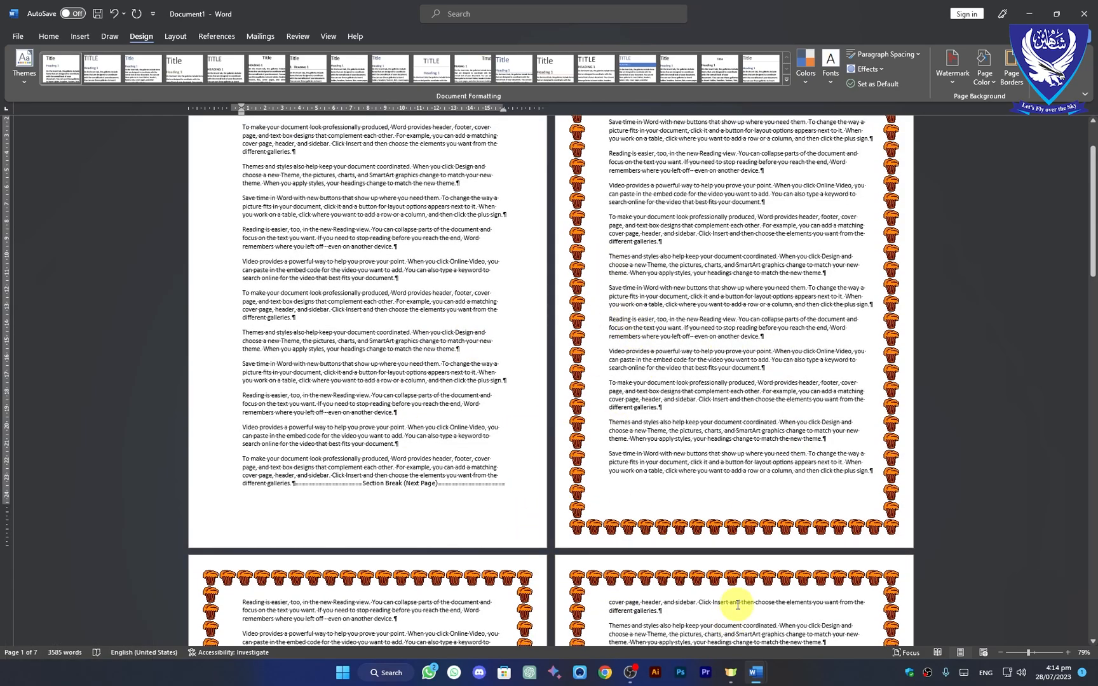
{"action": "scroll", "coordinate": [698, 297], "scroll_direction": "up", "scroll_amount": 3}
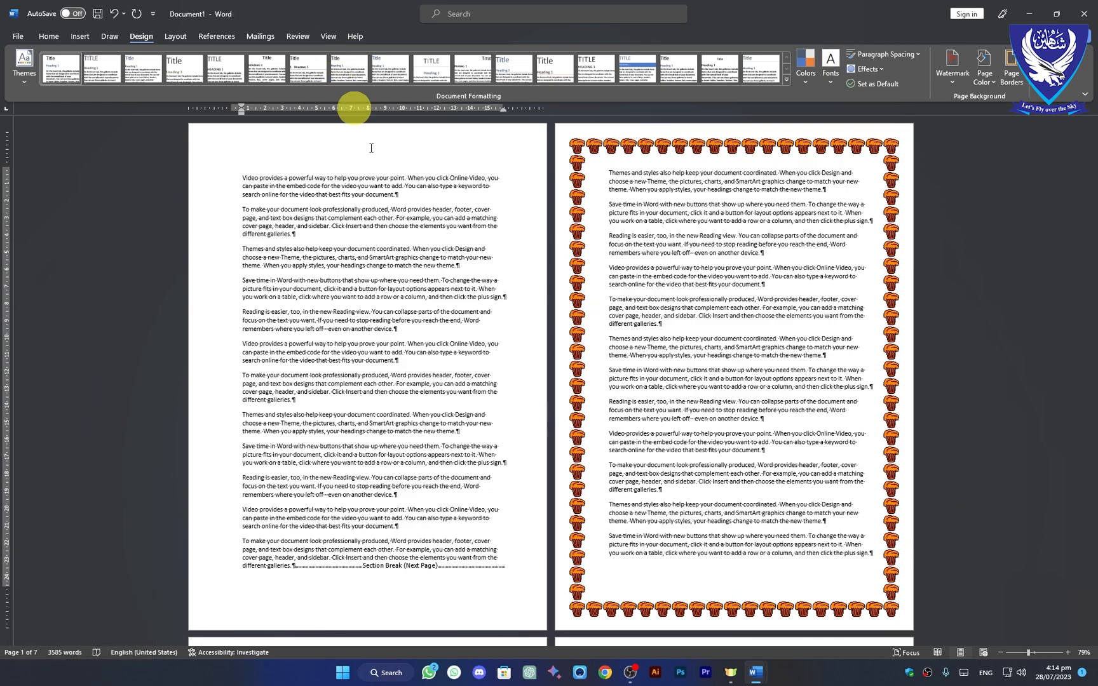
- Try removing the page border with the None setting applied to Whole document, and undo the removal
{"action": "scroll", "coordinate": [589, 502], "scroll_direction": "down", "scroll_amount": 5}
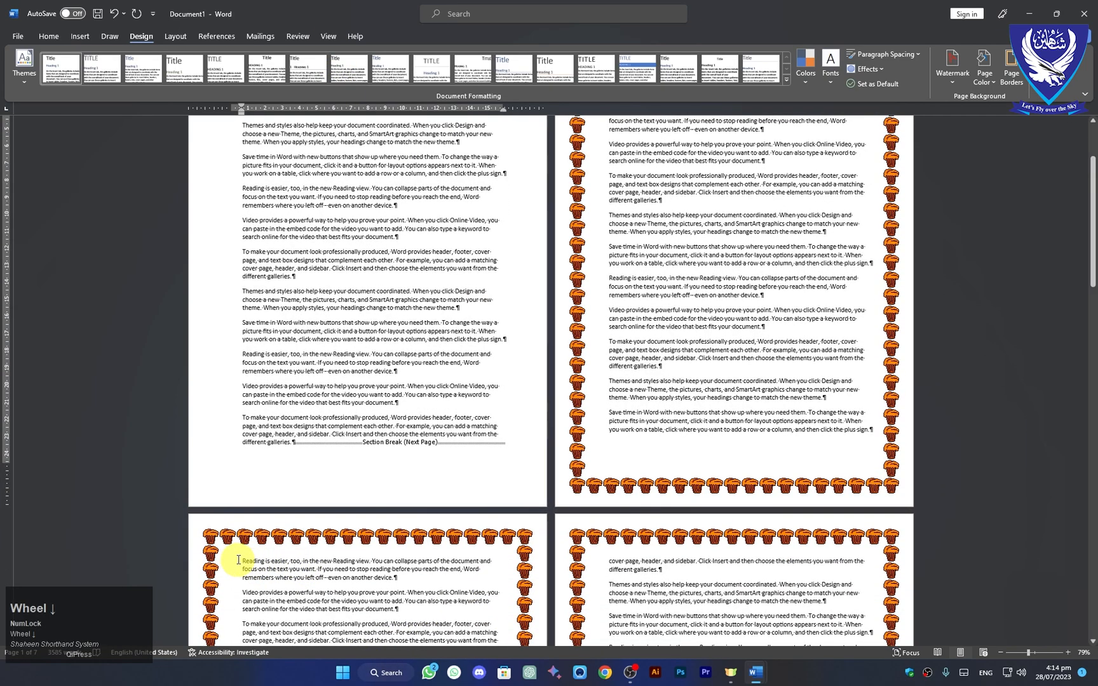
{"action": "left_click", "coordinate": [239, 560]}
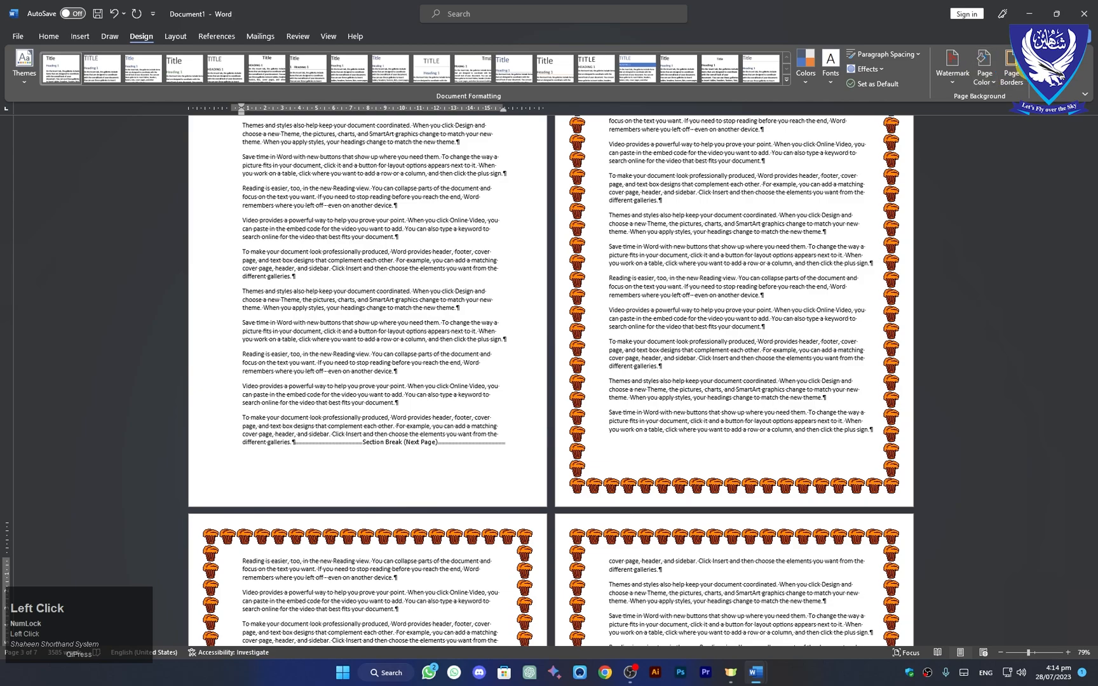
{"action": "left_click", "coordinate": [1011, 63]}
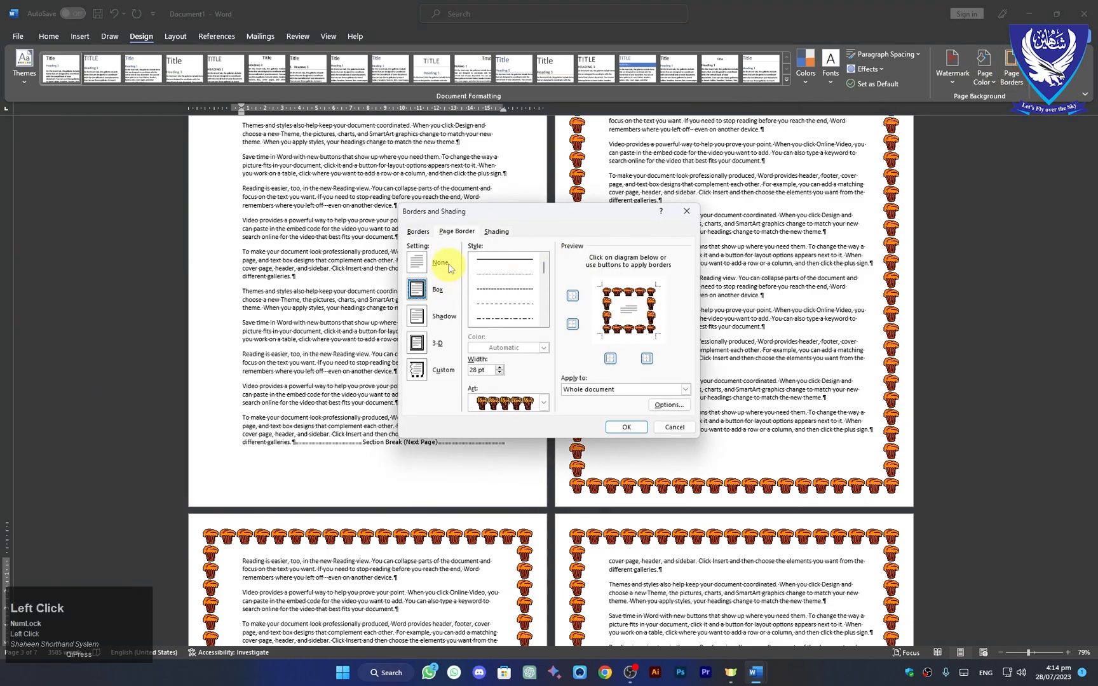
{"action": "left_click", "coordinate": [408, 264]}
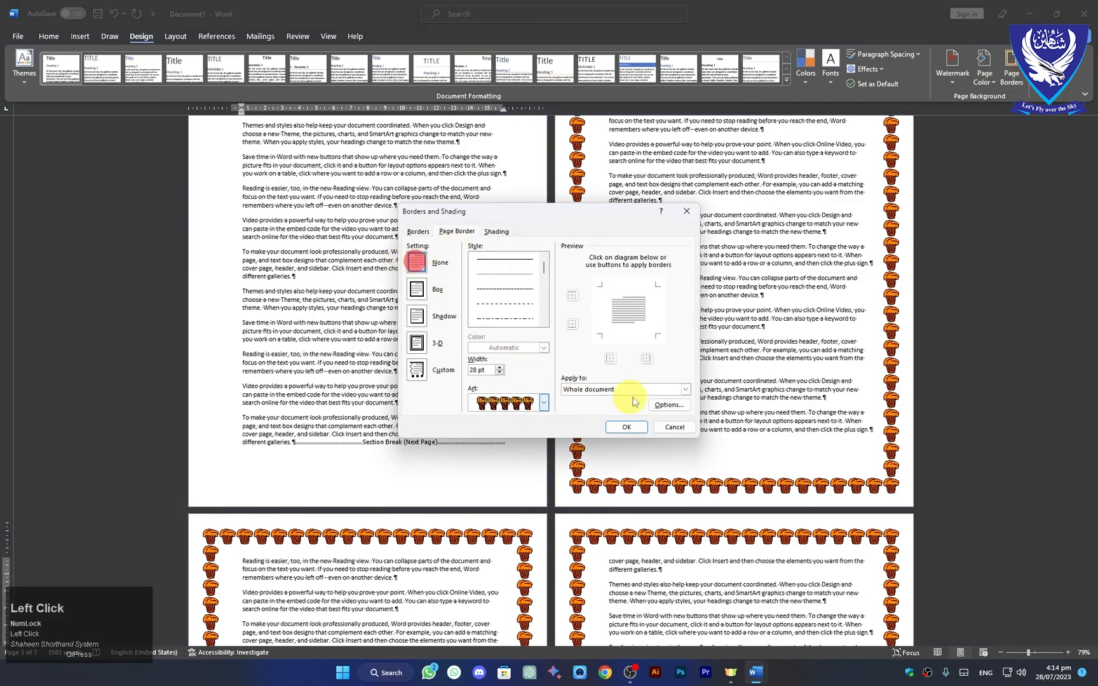
{"action": "left_click", "coordinate": [623, 422]}
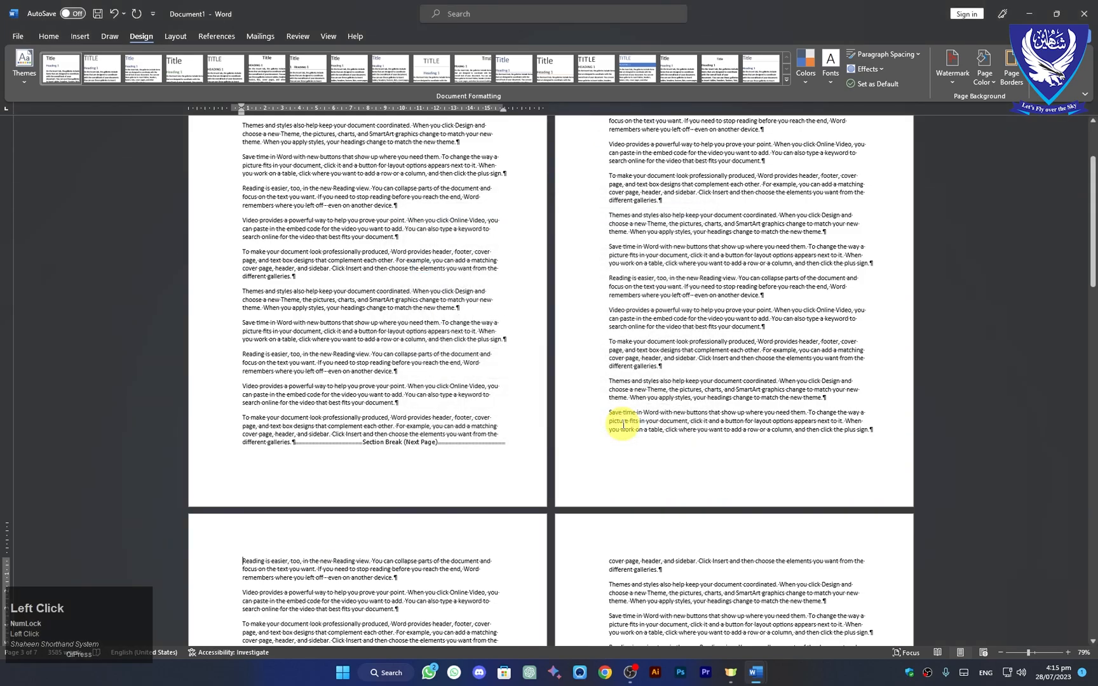
{"action": "key", "text": "ctrl+z"}
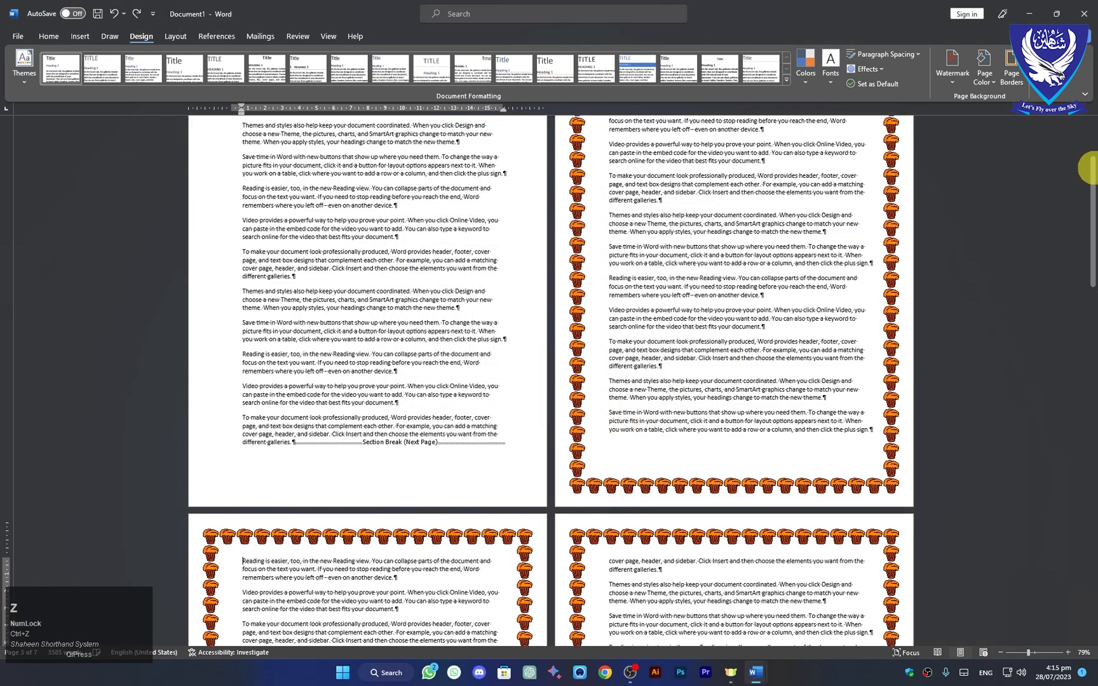
- Remove the cupcake border from the second section by setting its page border to None for This section
{"action": "left_click", "coordinate": [1011, 67]}
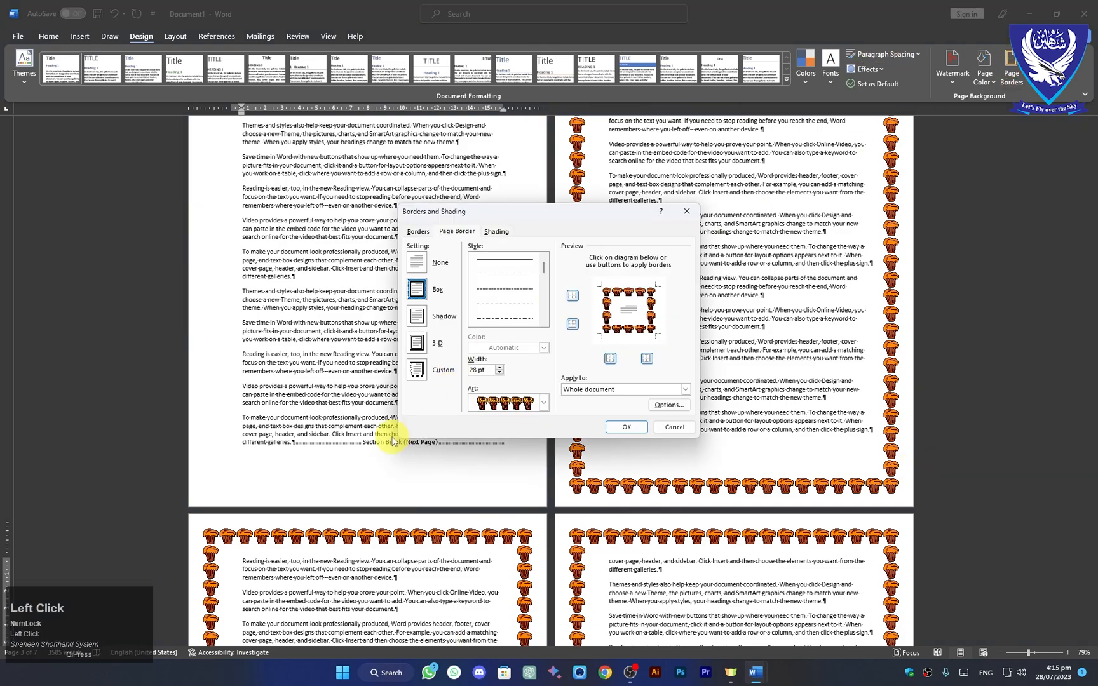
{"action": "left_click", "coordinate": [422, 262]}
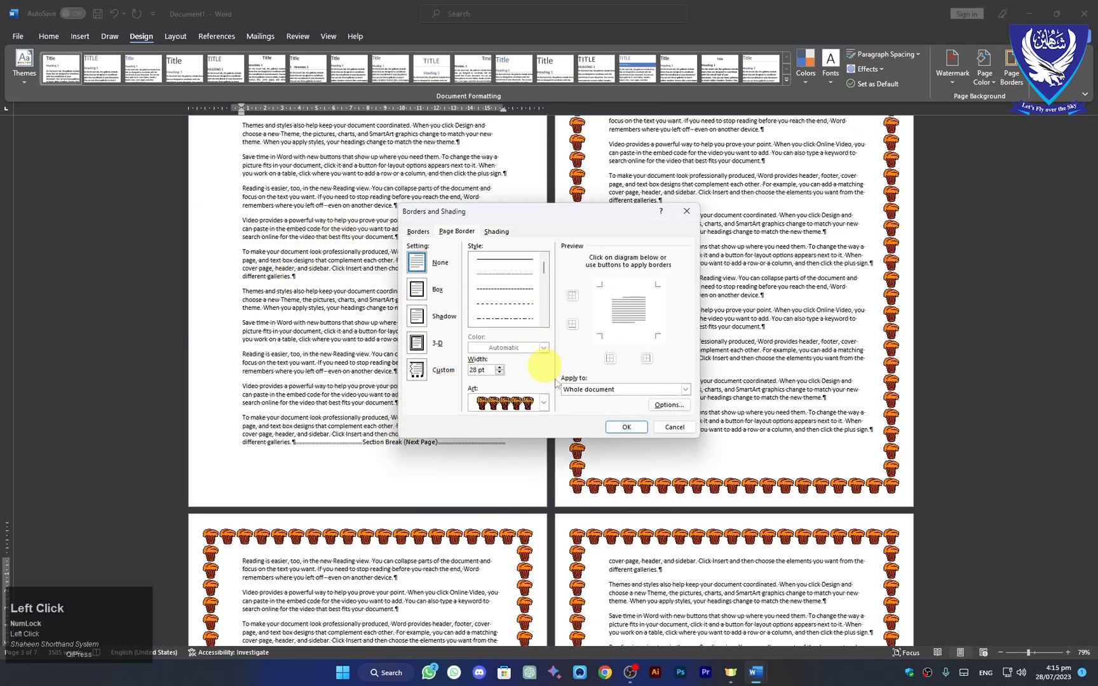
{"action": "left_click", "coordinate": [686, 390]}
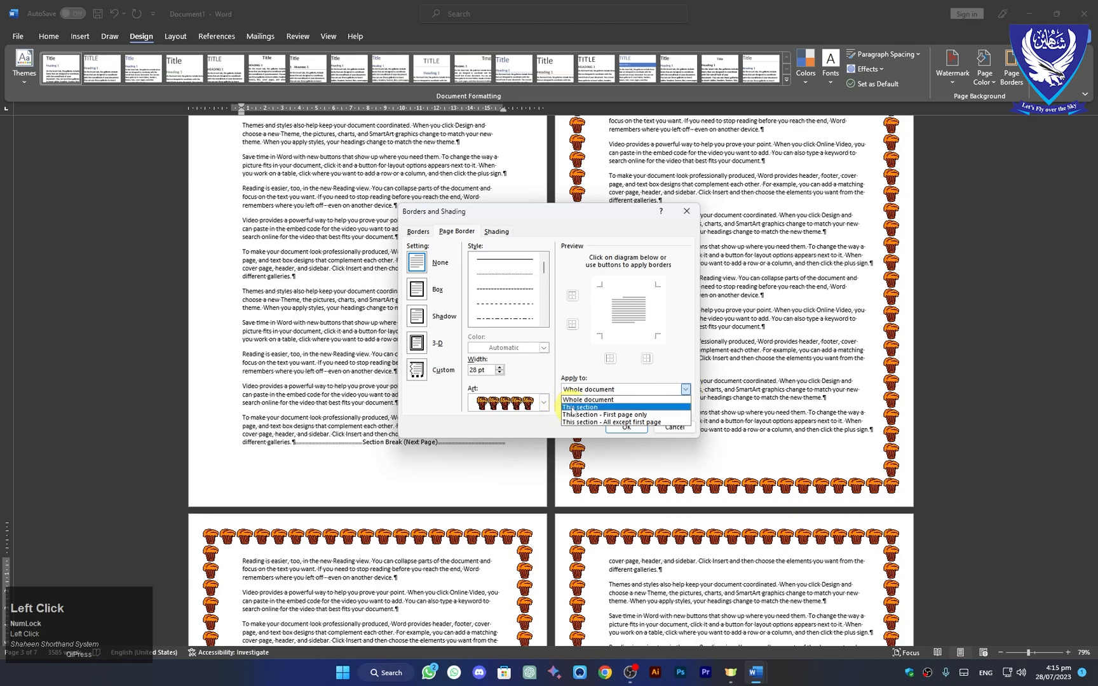
{"action": "left_click", "coordinate": [571, 403]}
{"action": "left_click", "coordinate": [626, 428]}
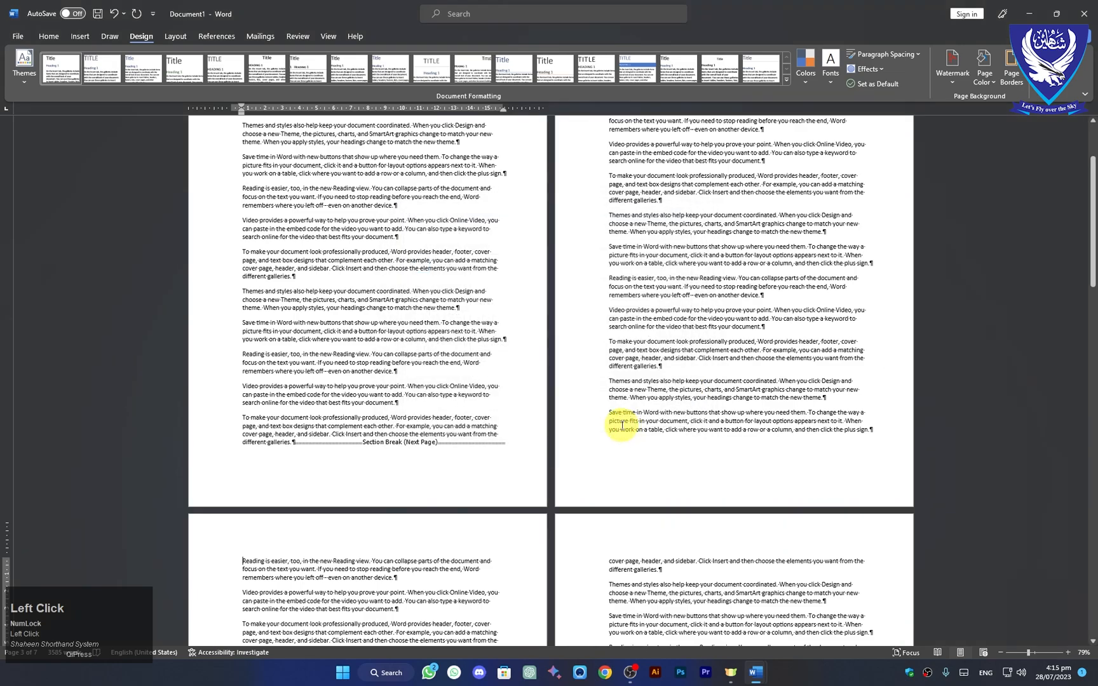
{"action": "scroll", "coordinate": [622, 425], "scroll_direction": "up", "scroll_amount": 4}
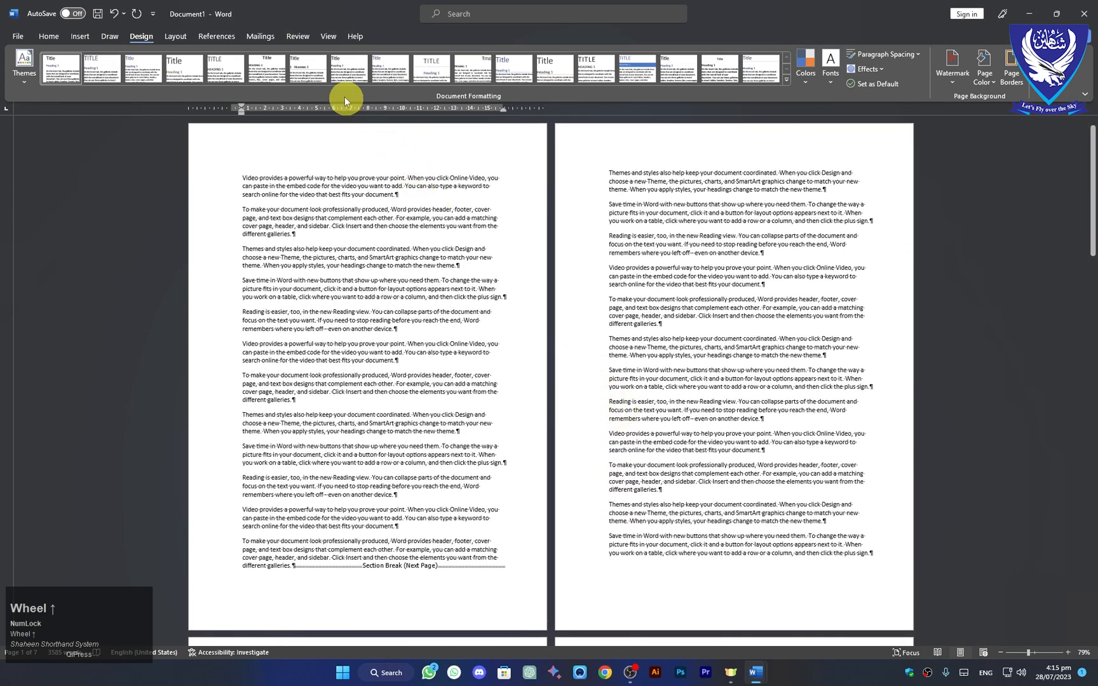
- Display the document as a single page and set the zoom to 100%
{"action": "left_click", "coordinate": [328, 38]}
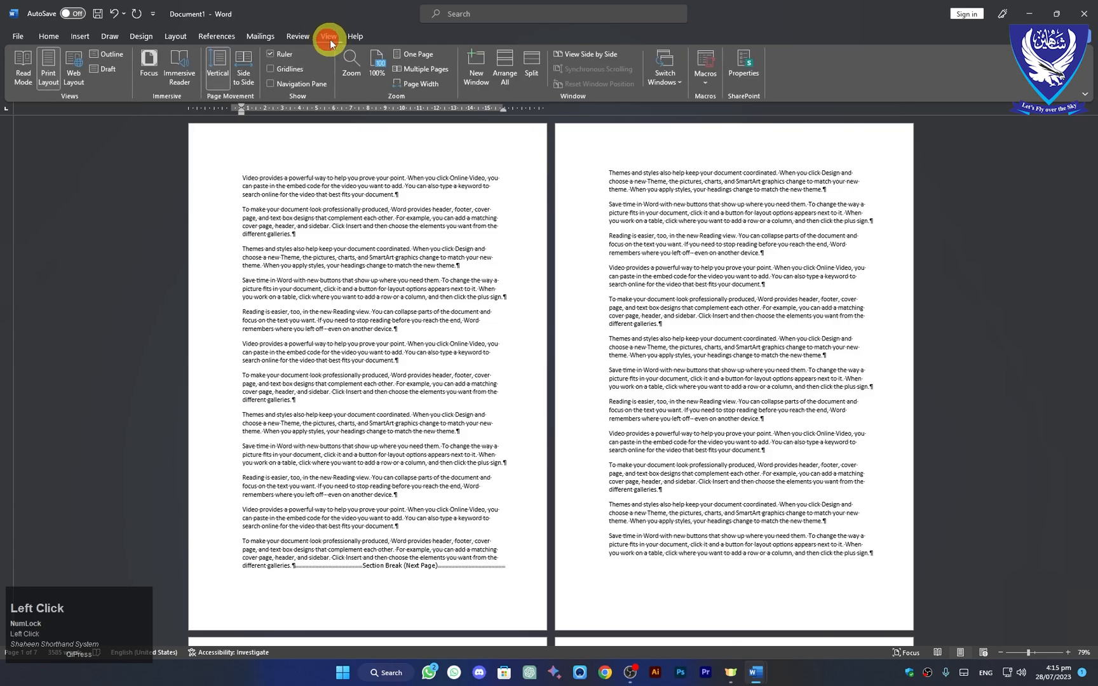
{"action": "left_click", "coordinate": [409, 53]}
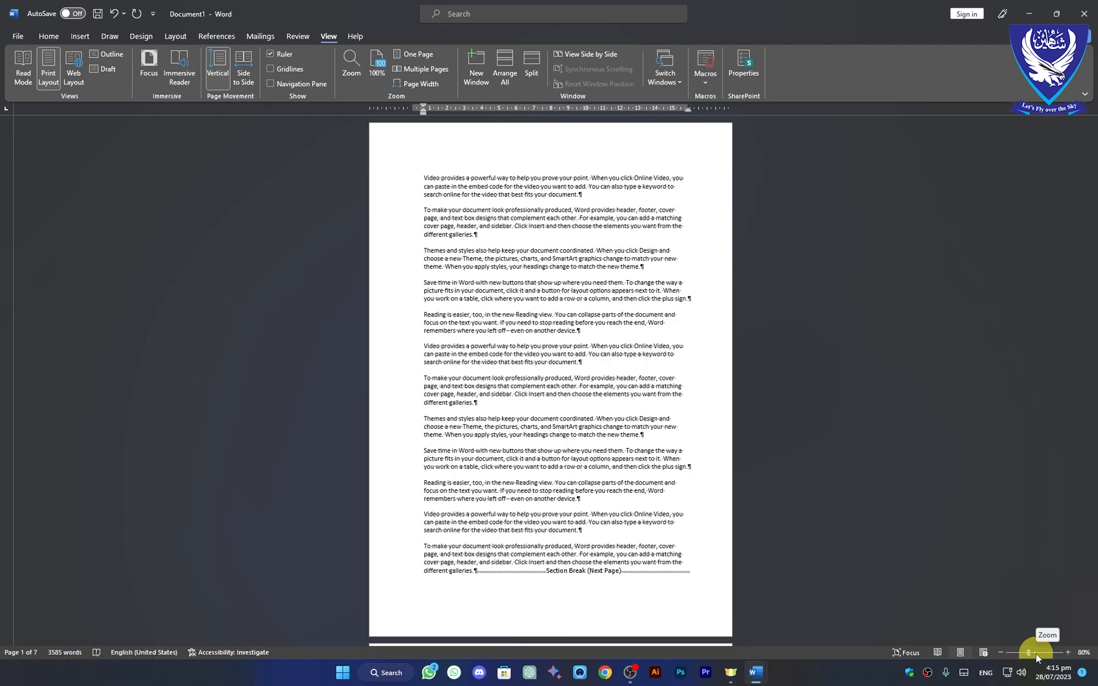
{"action": "left_click", "coordinate": [1068, 652]}
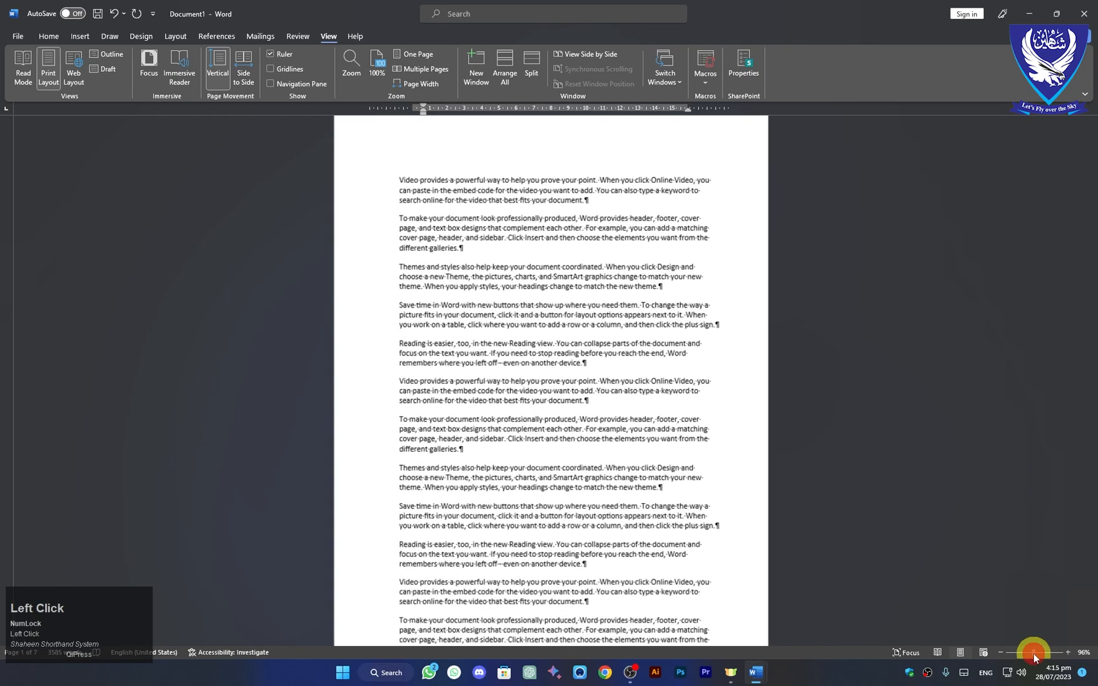
{"action": "left_click", "coordinate": [1067, 652]}
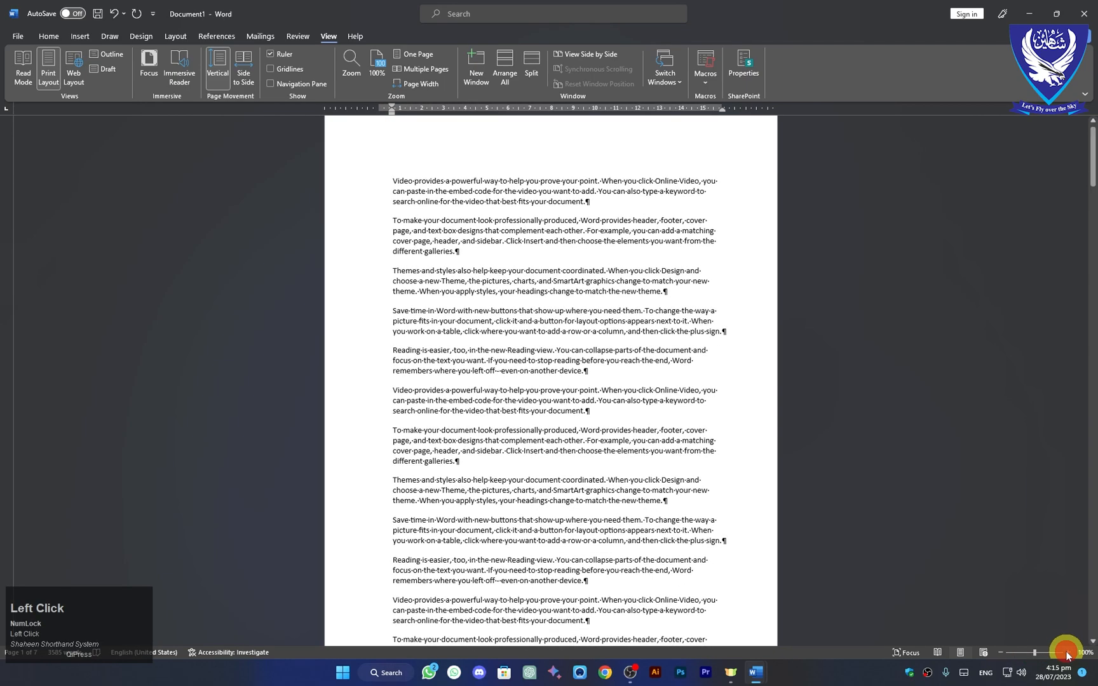
{"action": "scroll", "coordinate": [496, 422], "scroll_direction": "down", "scroll_amount": 3}
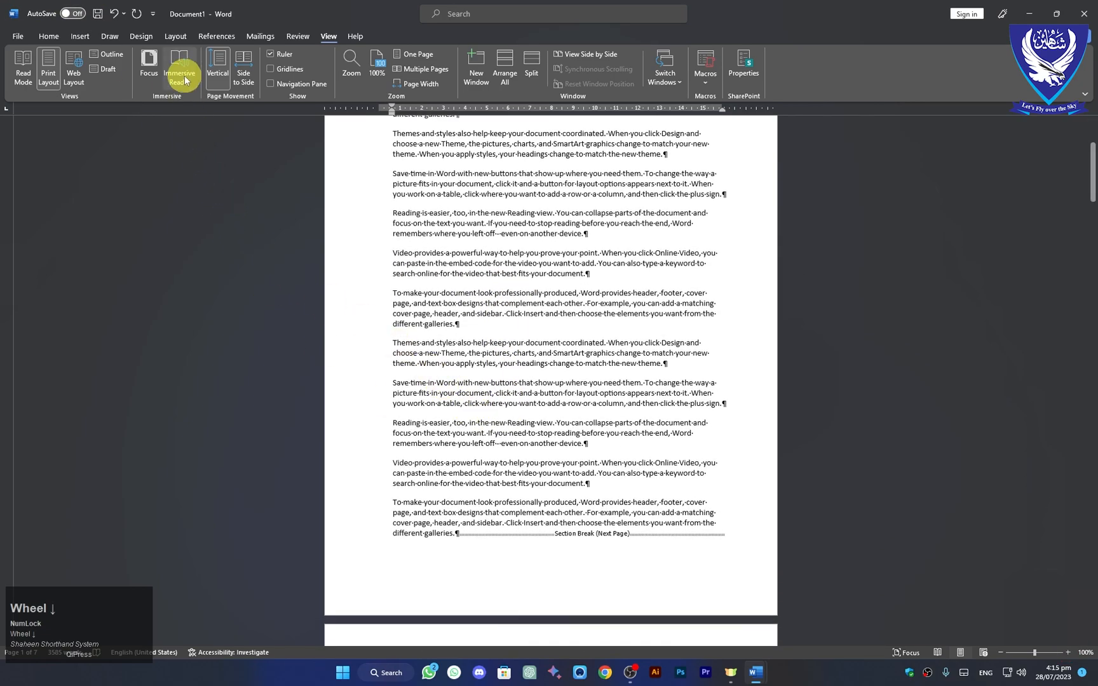
- Try a Next Page section break before the sixth paragraph on page 1, check the following page, and undo the break
{"action": "left_click", "coordinate": [176, 36]}
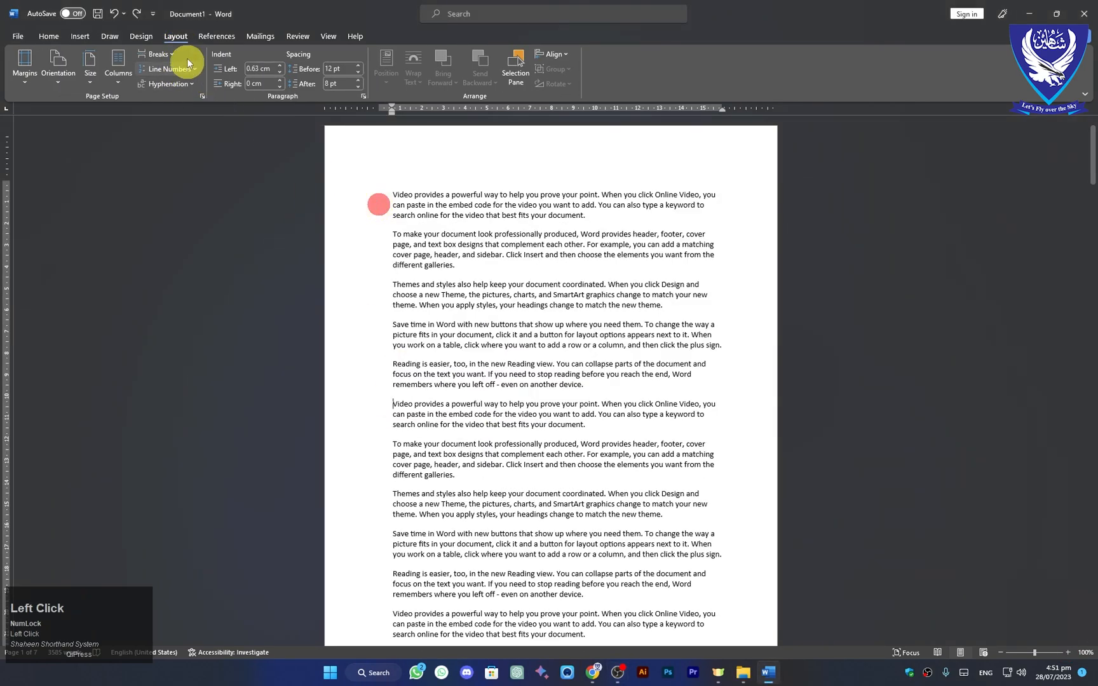
{"action": "left_click", "coordinate": [169, 59]}
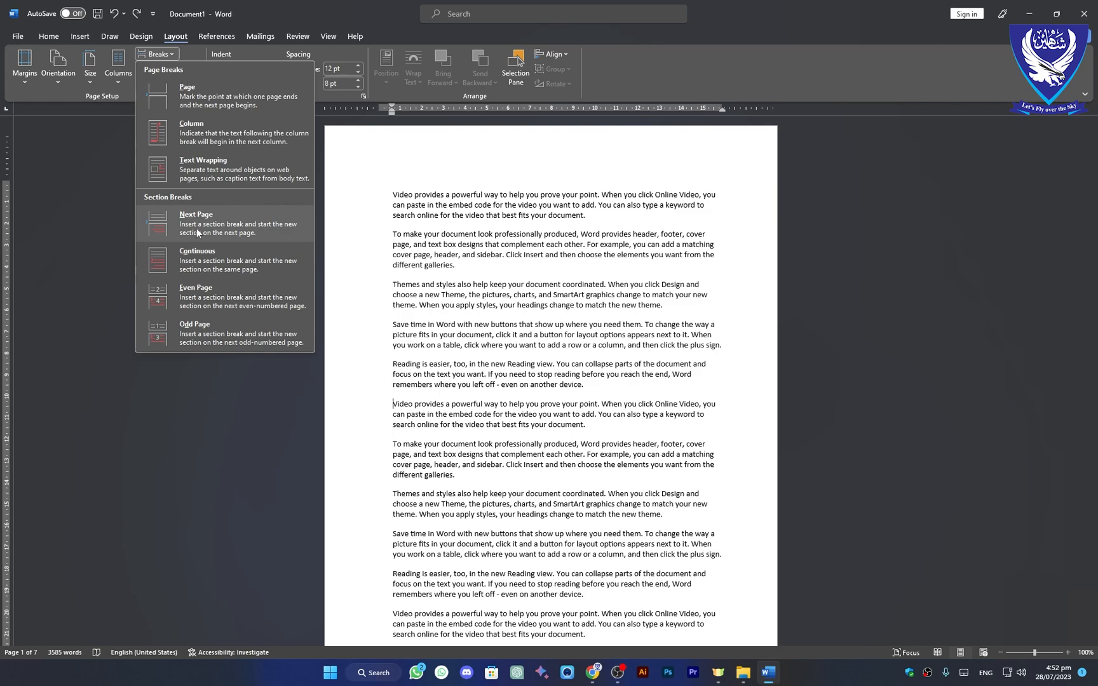
{"action": "left_click", "coordinate": [393, 403]}
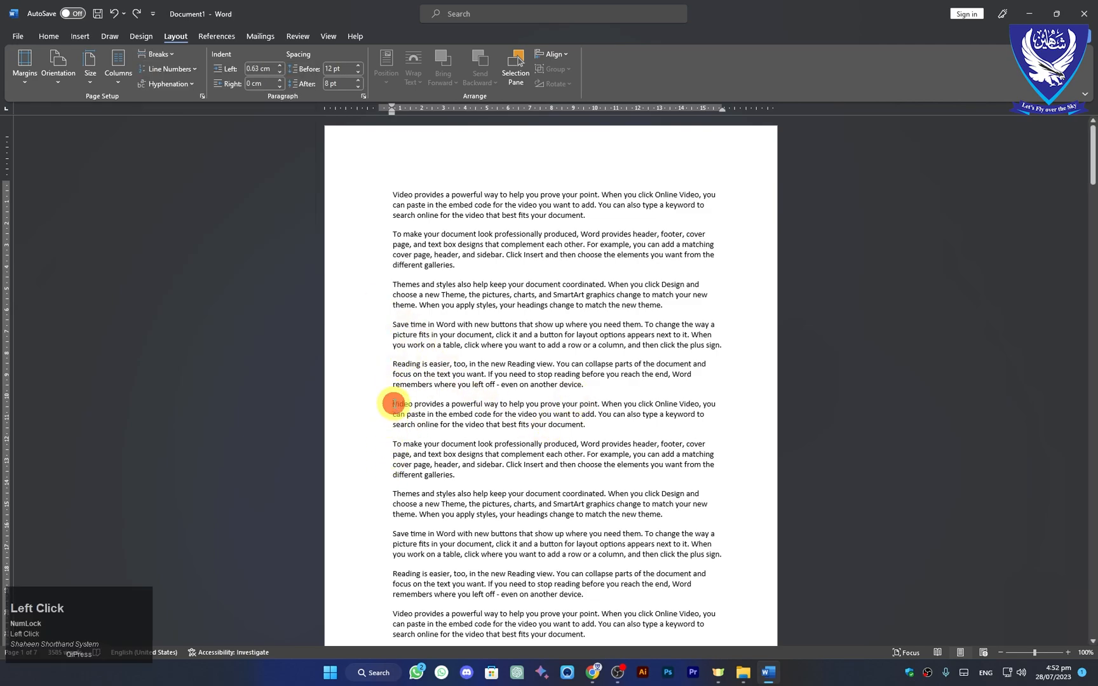
{"action": "left_click", "coordinate": [165, 54]}
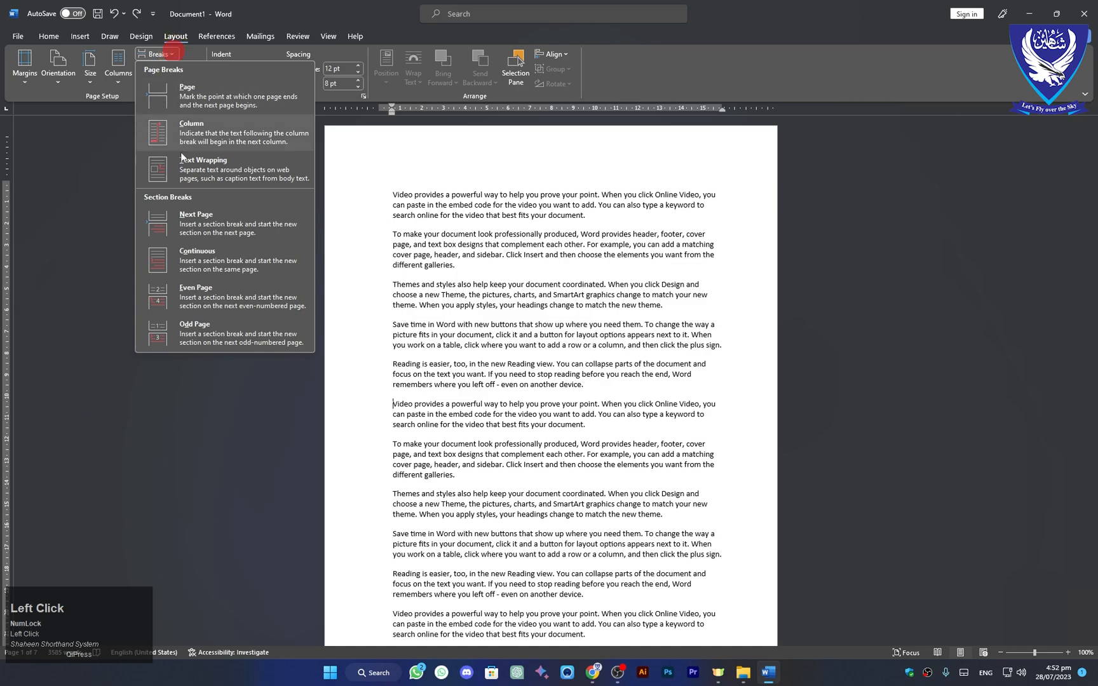
{"action": "left_click", "coordinate": [188, 233]}
{"action": "scroll", "coordinate": [597, 432], "scroll_direction": "down", "scroll_amount": 5}
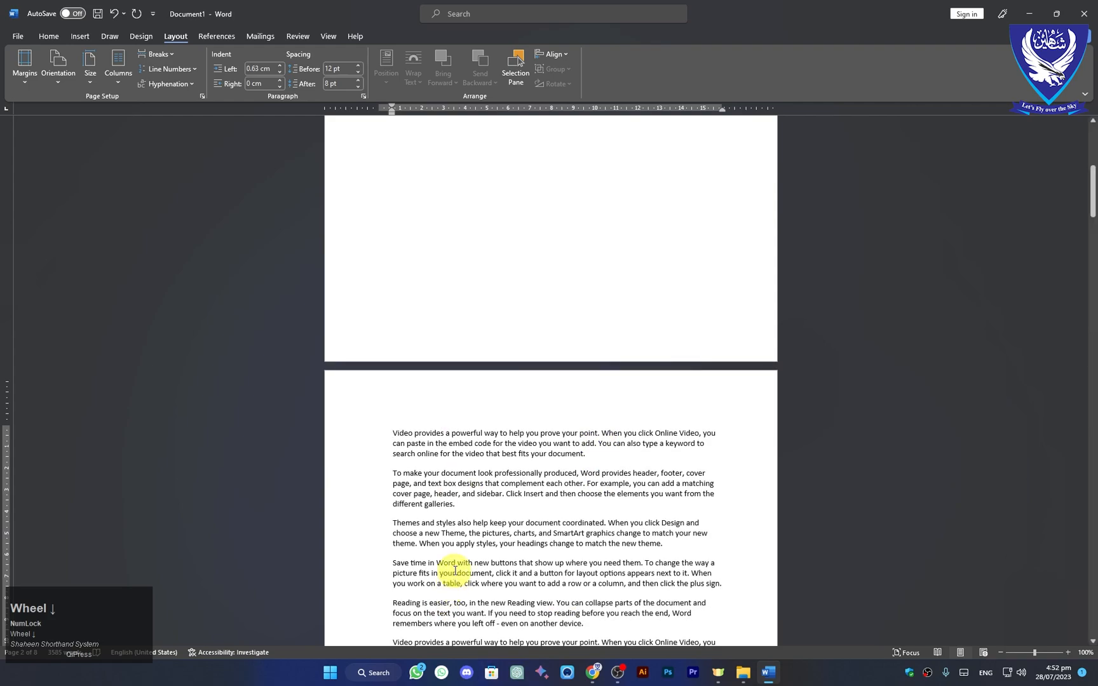
{"action": "key", "text": "ctrl+z"}
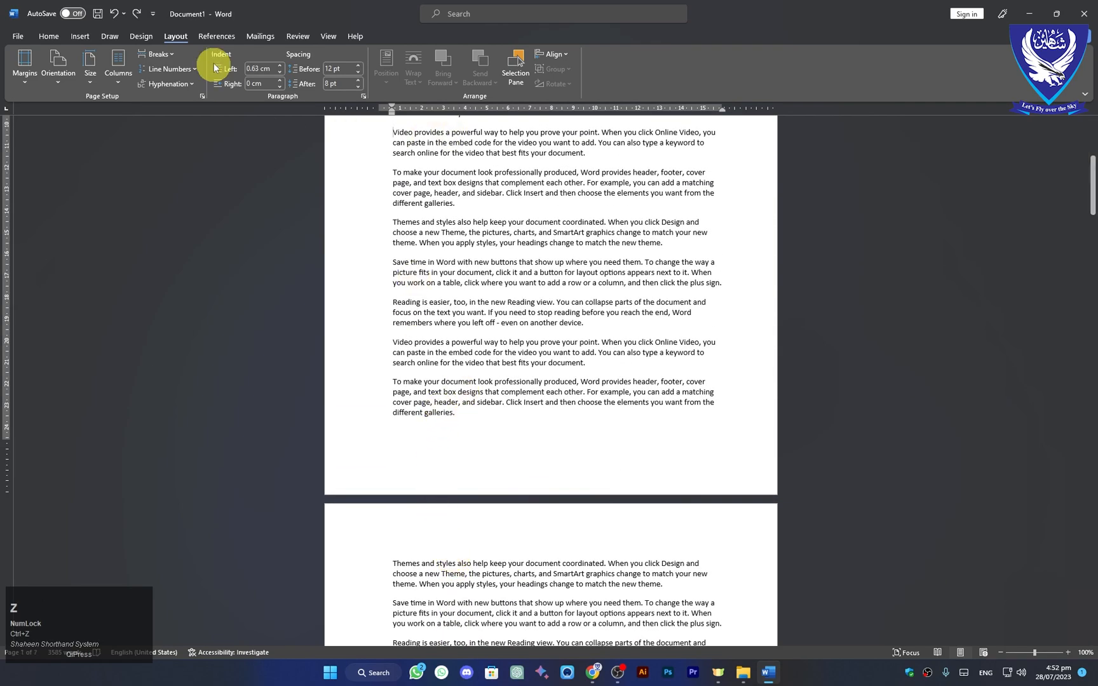
{"action": "scroll", "coordinate": [446, 250], "scroll_direction": "up", "scroll_amount": 2}
{"action": "scroll", "coordinate": [445, 251], "scroll_direction": "up", "scroll_amount": 5}
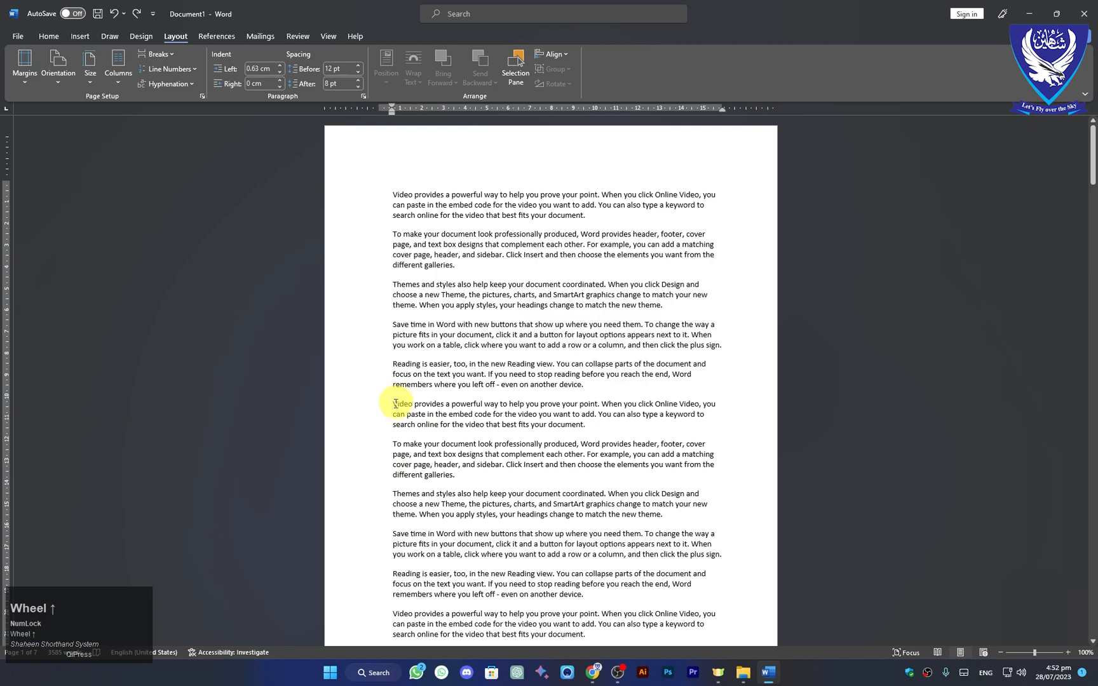
- Insert a Continuous section break before the sixth paragraph on page 1, and show formatting marks to check it
{"action": "left_click", "coordinate": [172, 52]}
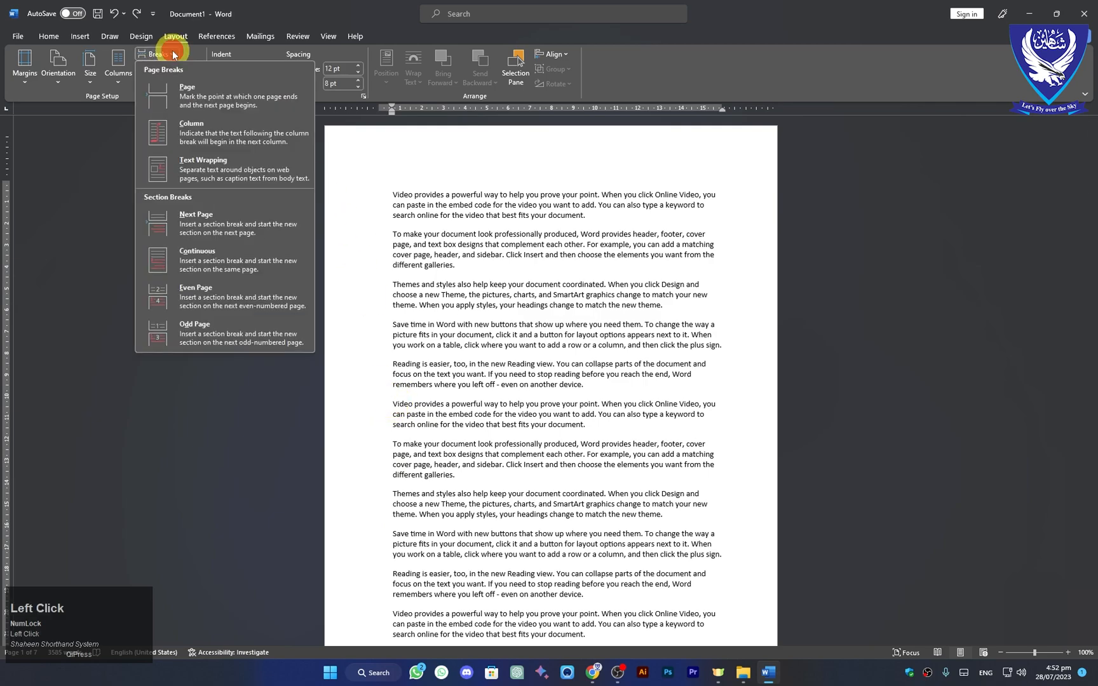
{"action": "left_click", "coordinate": [201, 266]}
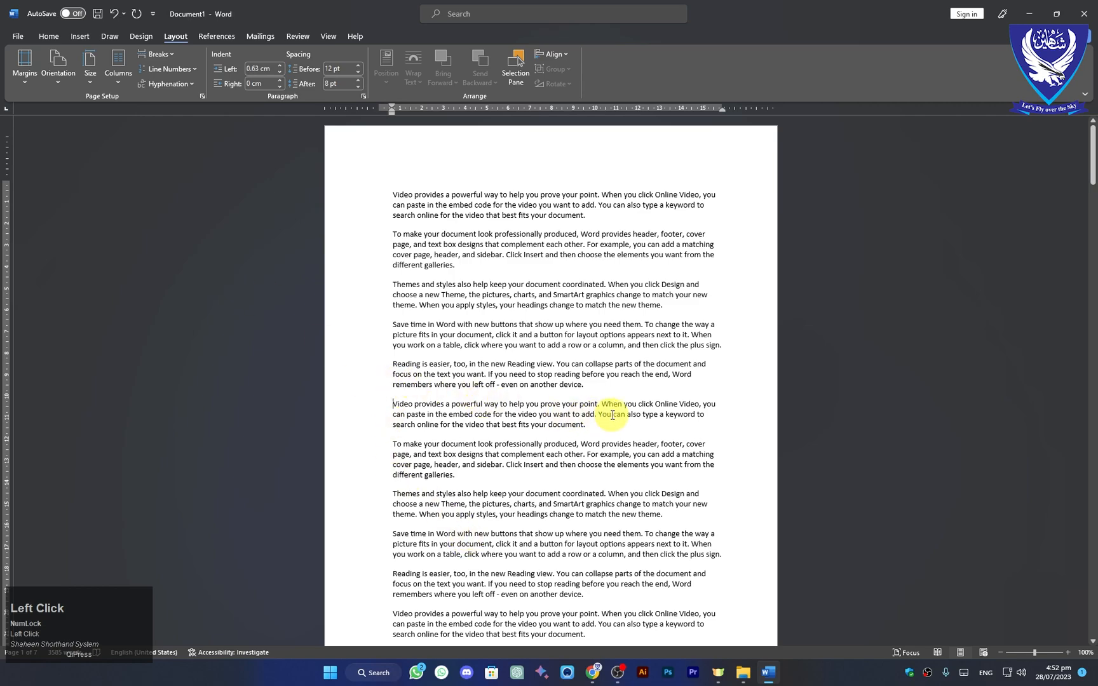
{"action": "left_click", "coordinate": [43, 35]}
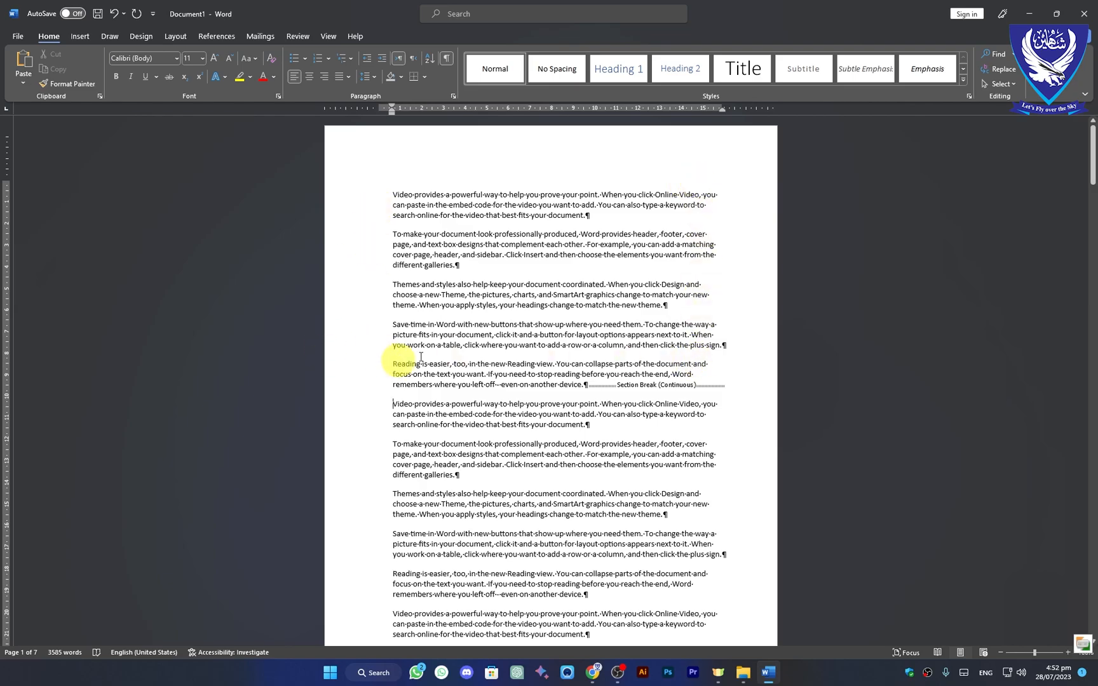
{"action": "scroll", "coordinate": [472, 591], "scroll_direction": "down", "scroll_amount": 12}
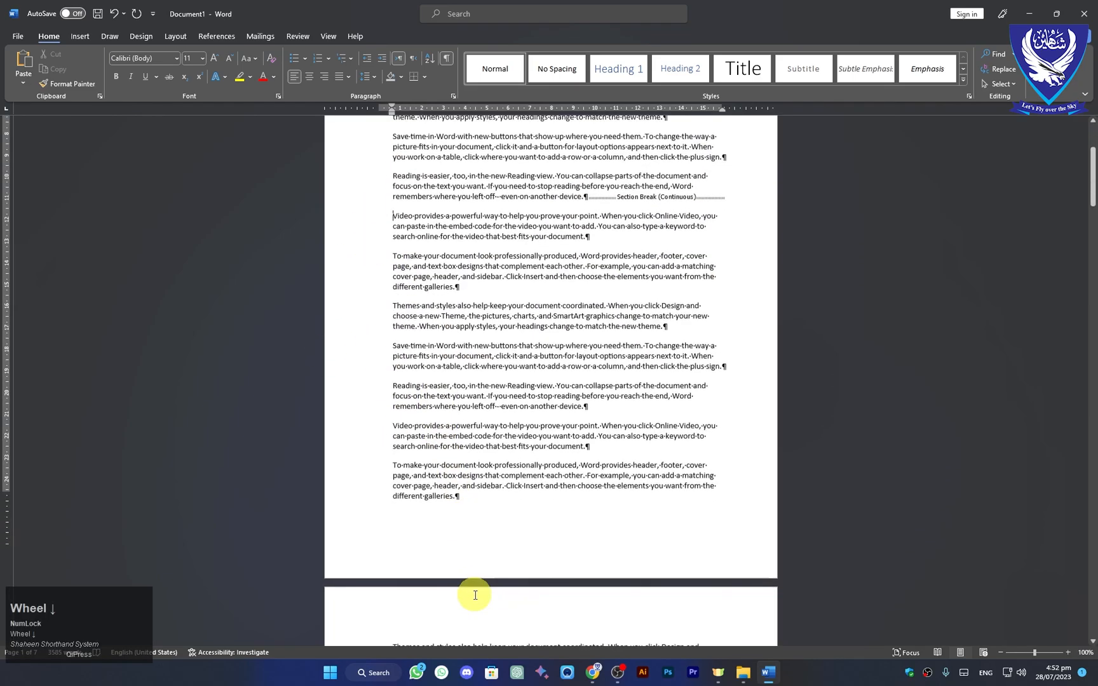
{"action": "scroll", "coordinate": [483, 607], "scroll_direction": "down", "scroll_amount": 3}
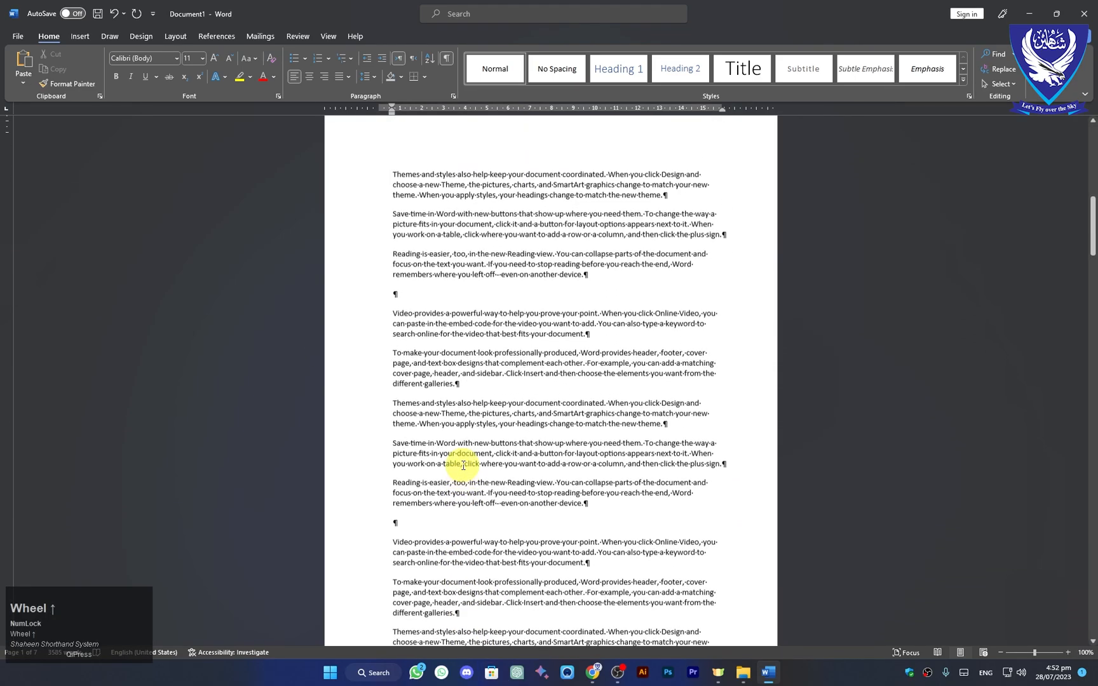
- Set the first section's page orientation to Landscape from the start of the document, and check the orientation of the following pages
{"action": "key", "text": "ctrl+Home"}
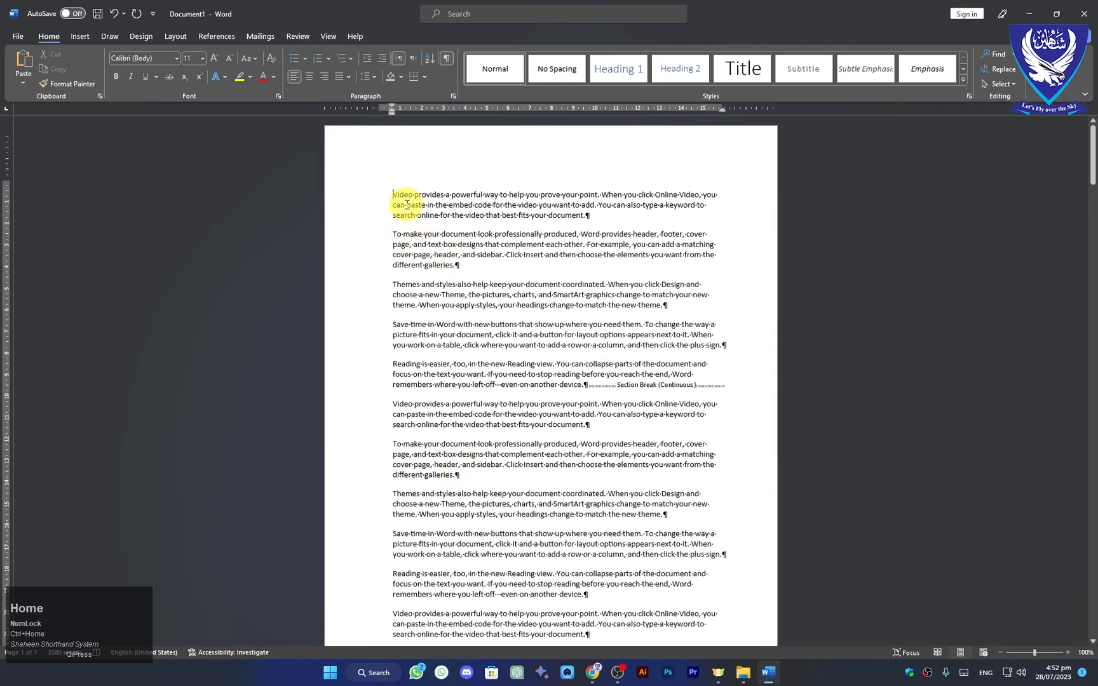
{"action": "left_click", "coordinate": [176, 39]}
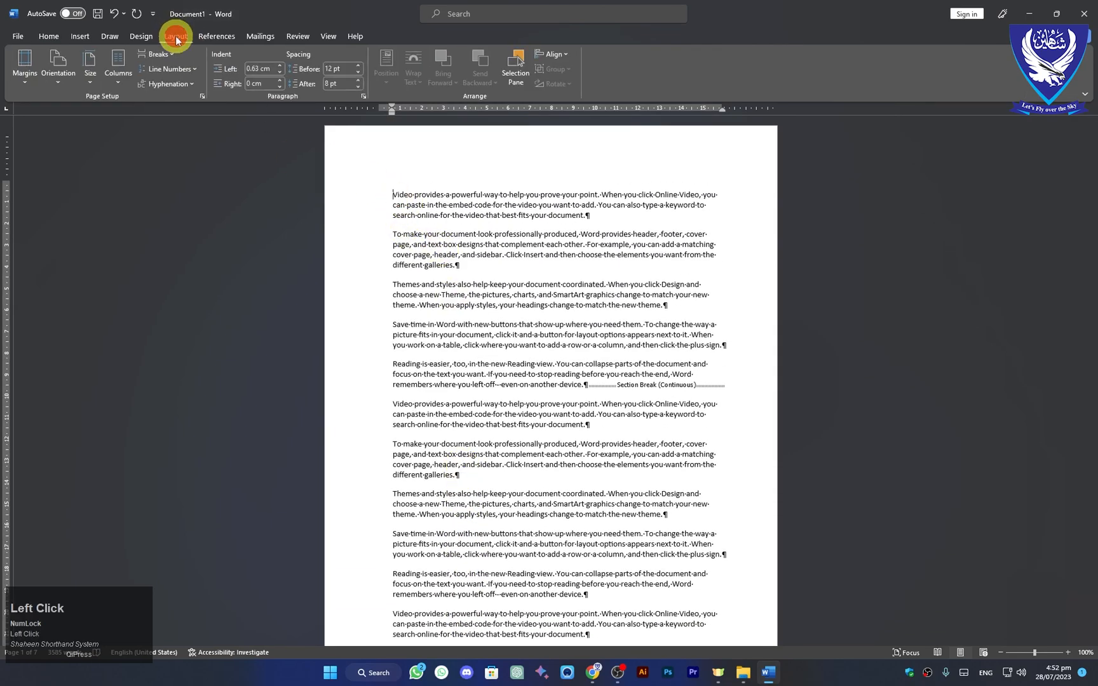
{"action": "left_click", "coordinate": [59, 80]}
{"action": "left_click", "coordinate": [62, 135]}
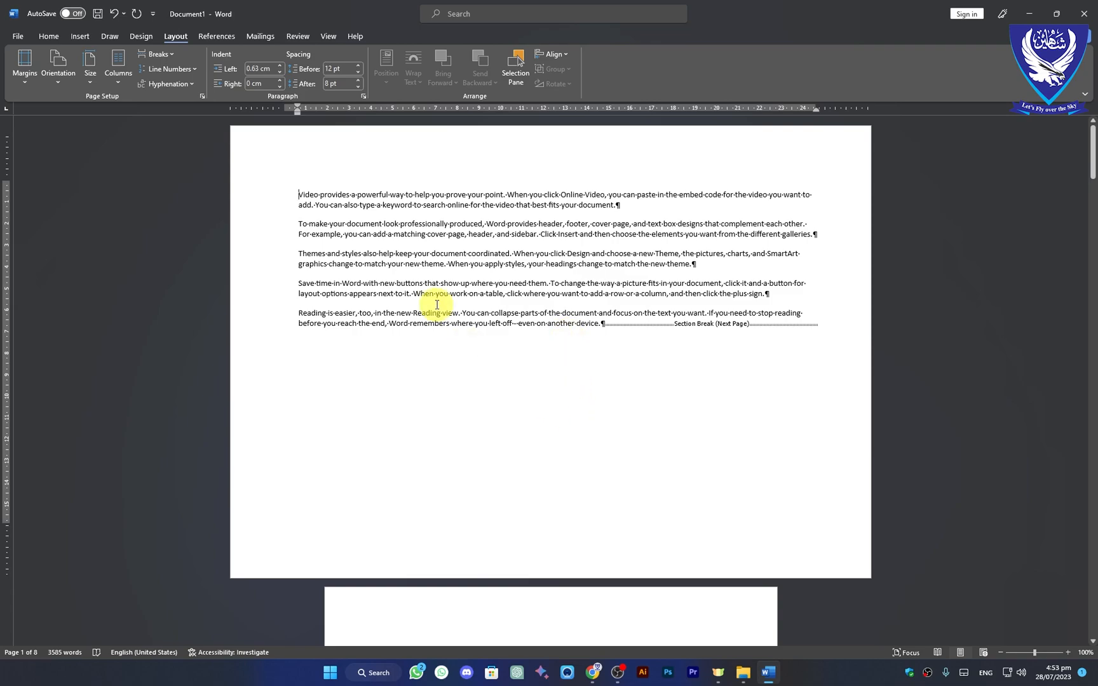
{"action": "scroll", "coordinate": [494, 381], "scroll_direction": "down", "scroll_amount": 5}
{"action": "scroll", "coordinate": [589, 497], "scroll_direction": "up", "scroll_amount": 3}
{"action": "scroll", "coordinate": [556, 470], "scroll_direction": "up", "scroll_amount": 2}
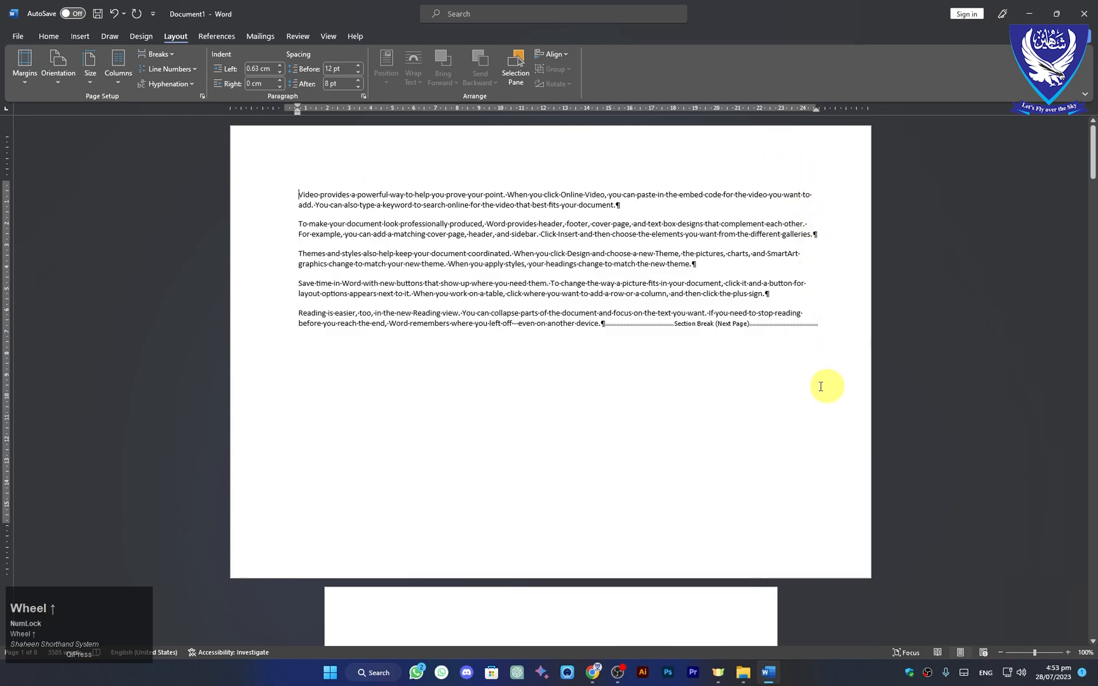
{"action": "scroll", "coordinate": [447, 370], "scroll_direction": "down", "scroll_amount": 7}
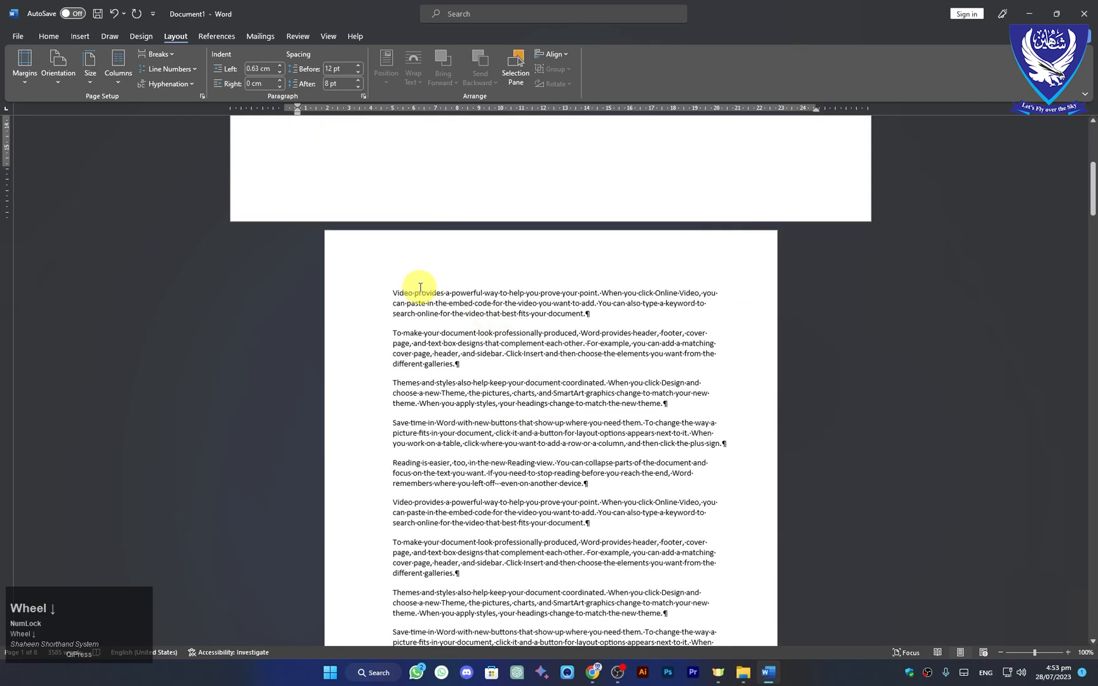
{"action": "scroll", "coordinate": [595, 413], "scroll_direction": "down", "scroll_amount": 5}
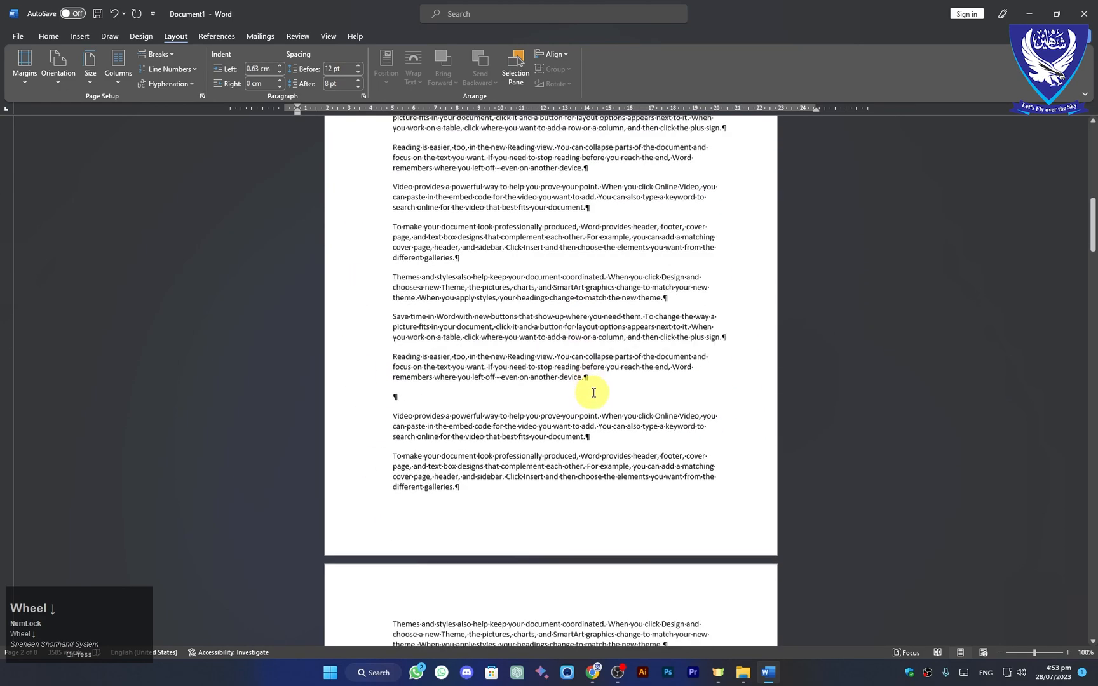
{"action": "scroll", "coordinate": [608, 488], "scroll_direction": "down", "scroll_amount": 5}
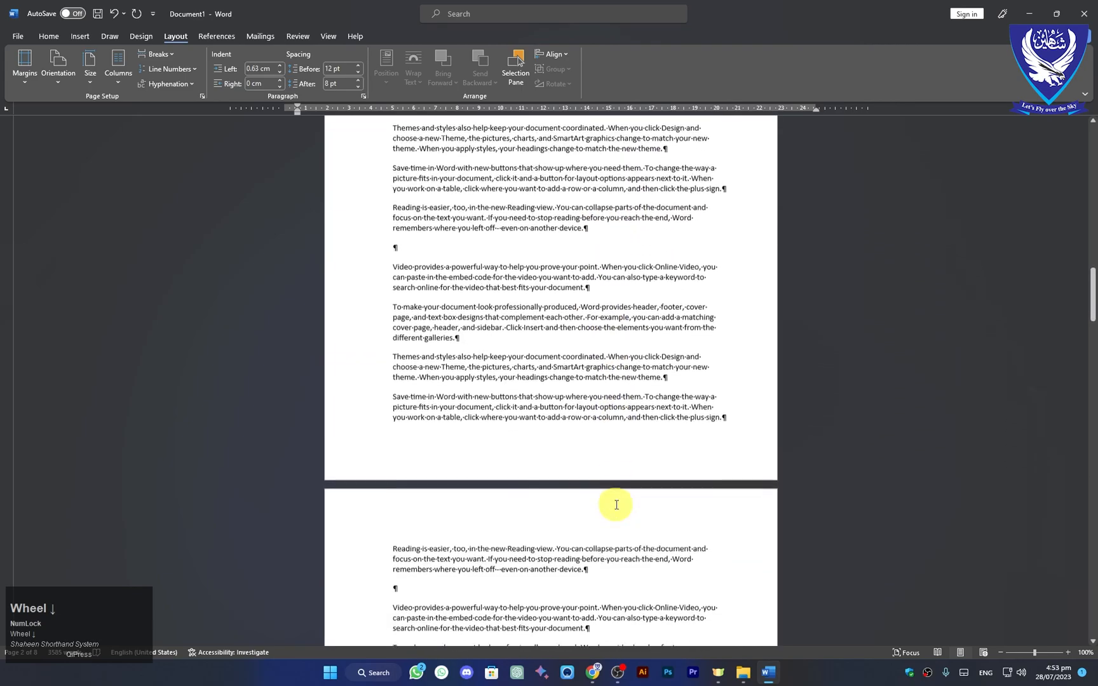
- Undo the first section's Landscape orientation and delete the Continuous section break before the sixth paragraph on page 1
{"action": "key", "text": "ctrl+z"}
{"action": "key", "text": "ctrl+z"}
{"action": "scroll", "coordinate": [596, 440], "scroll_direction": "up", "scroll_amount": 2}
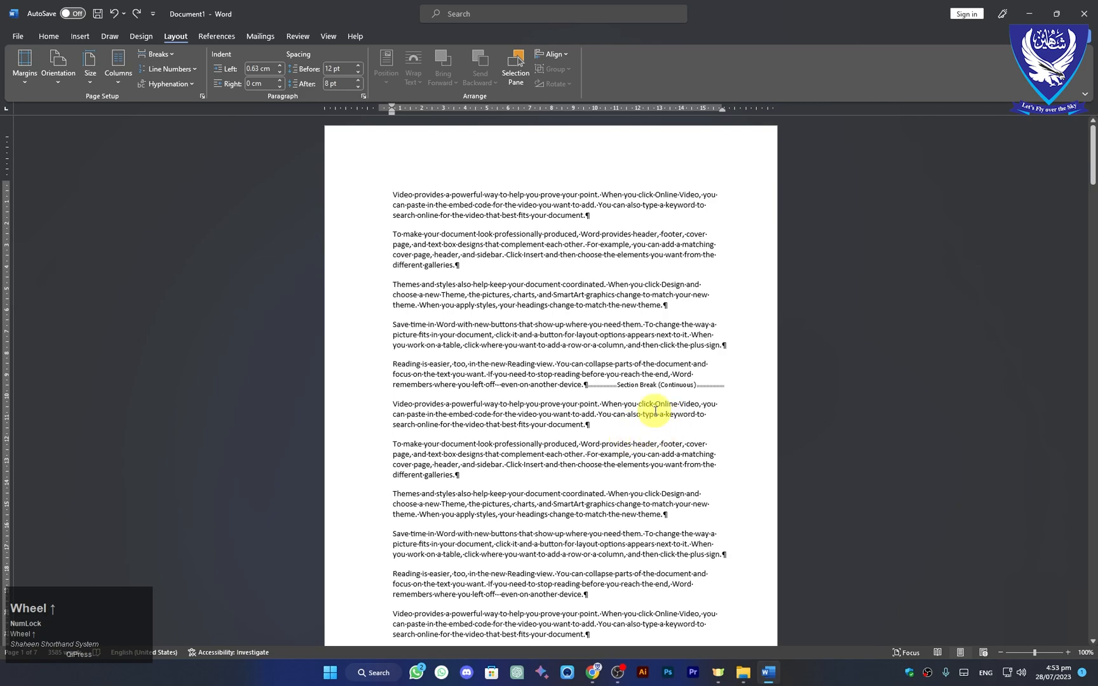
{"action": "left_click", "coordinate": [588, 386]}
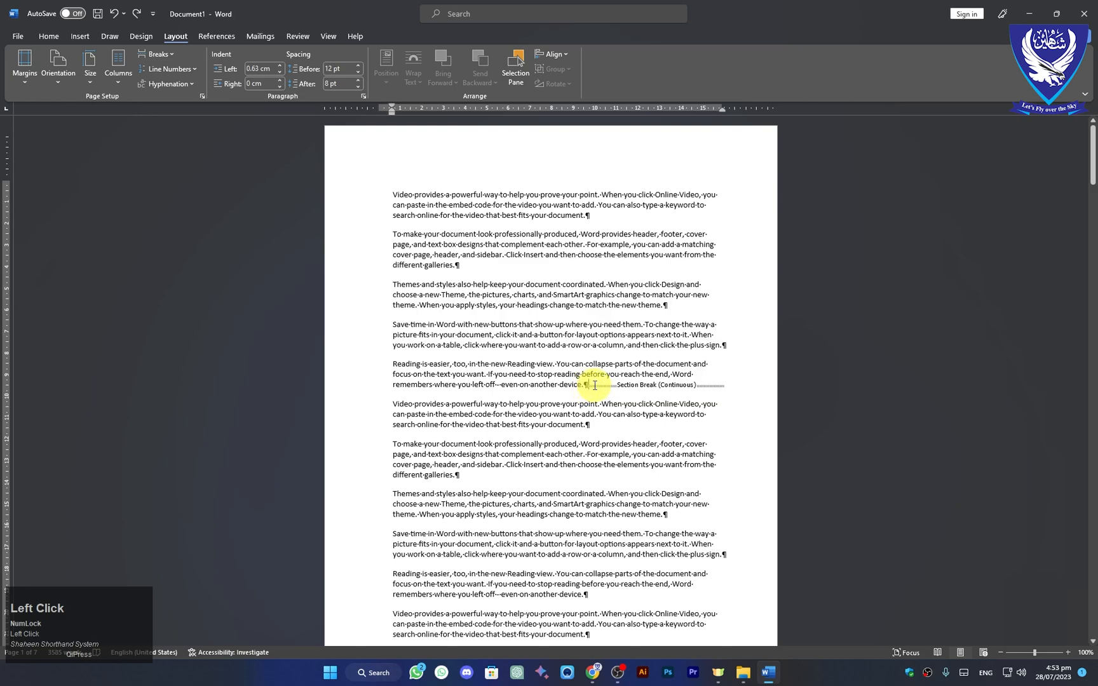
{"action": "key", "text": "Delete"}
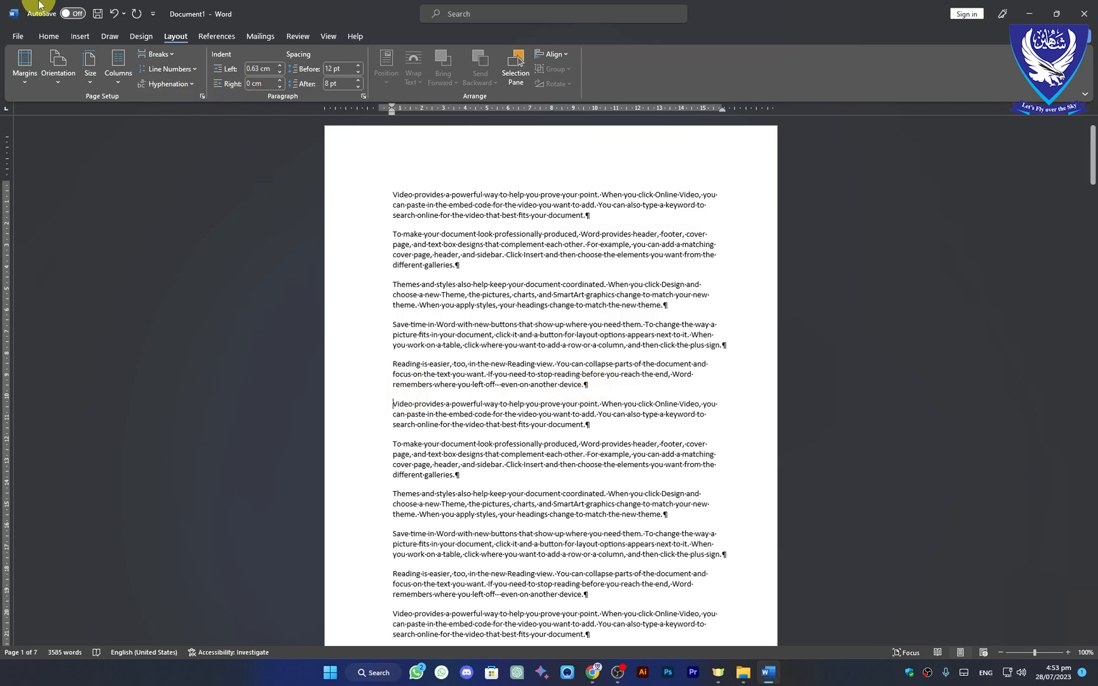
- Try a Continuous section break before the sixth paragraph with Landscape orientation for the section after it, check the pages, and undo both
{"action": "left_click", "coordinate": [156, 54]}
{"action": "left_click", "coordinate": [174, 260]}
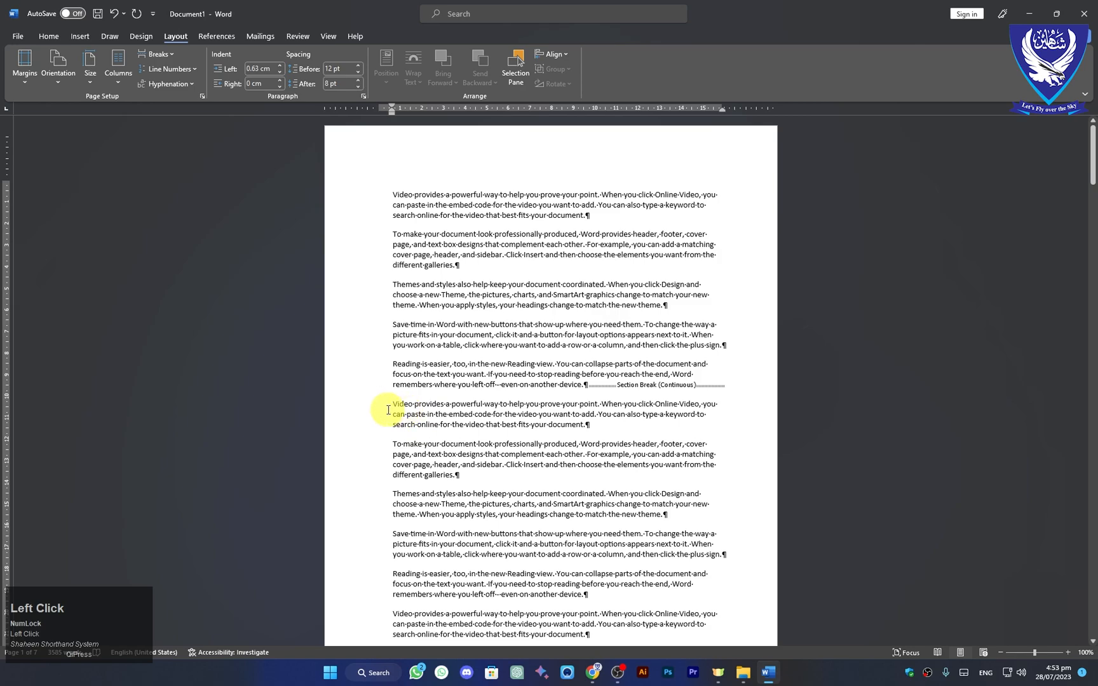
{"action": "left_click", "coordinate": [57, 83]}
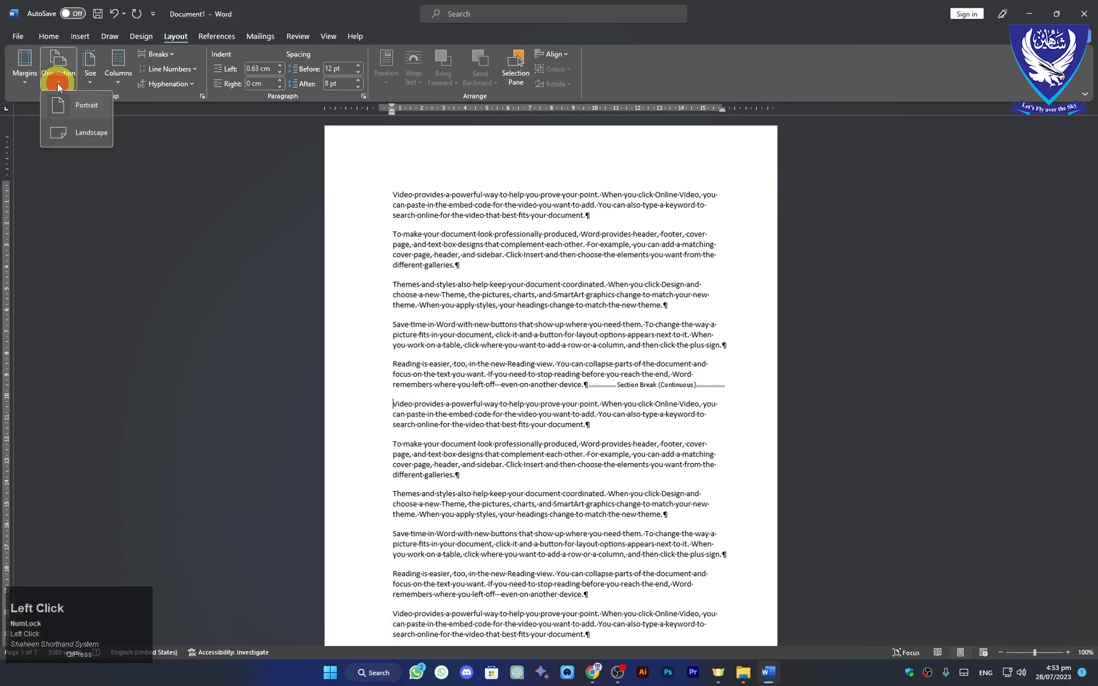
{"action": "left_click", "coordinate": [58, 133]}
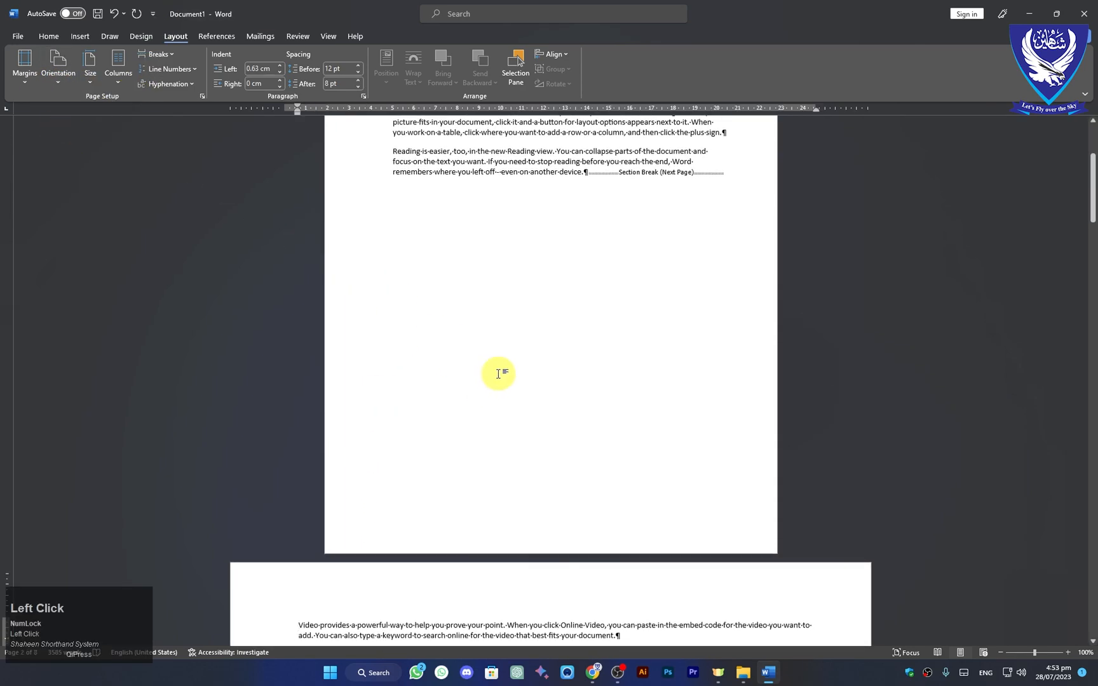
{"action": "scroll", "coordinate": [508, 375], "scroll_direction": "up", "scroll_amount": 5}
{"action": "scroll", "coordinate": [567, 375], "scroll_direction": "up", "scroll_amount": 2}
{"action": "scroll", "coordinate": [572, 417], "scroll_direction": "down", "scroll_amount": 10}
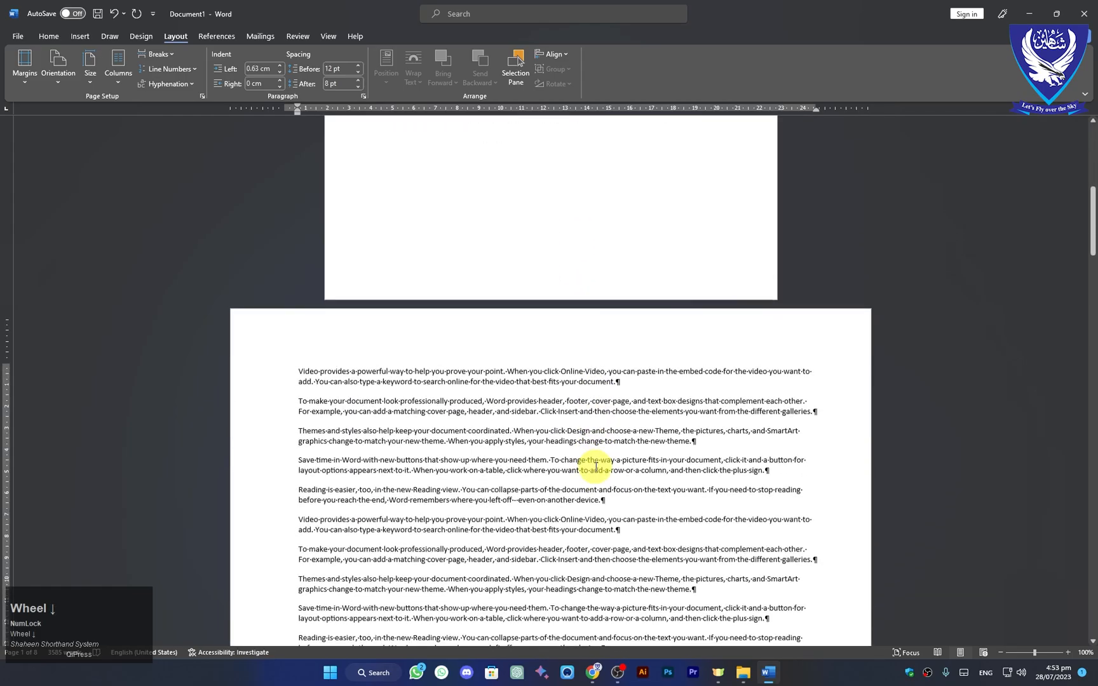
{"action": "scroll", "coordinate": [614, 498], "scroll_direction": "down", "scroll_amount": 10}
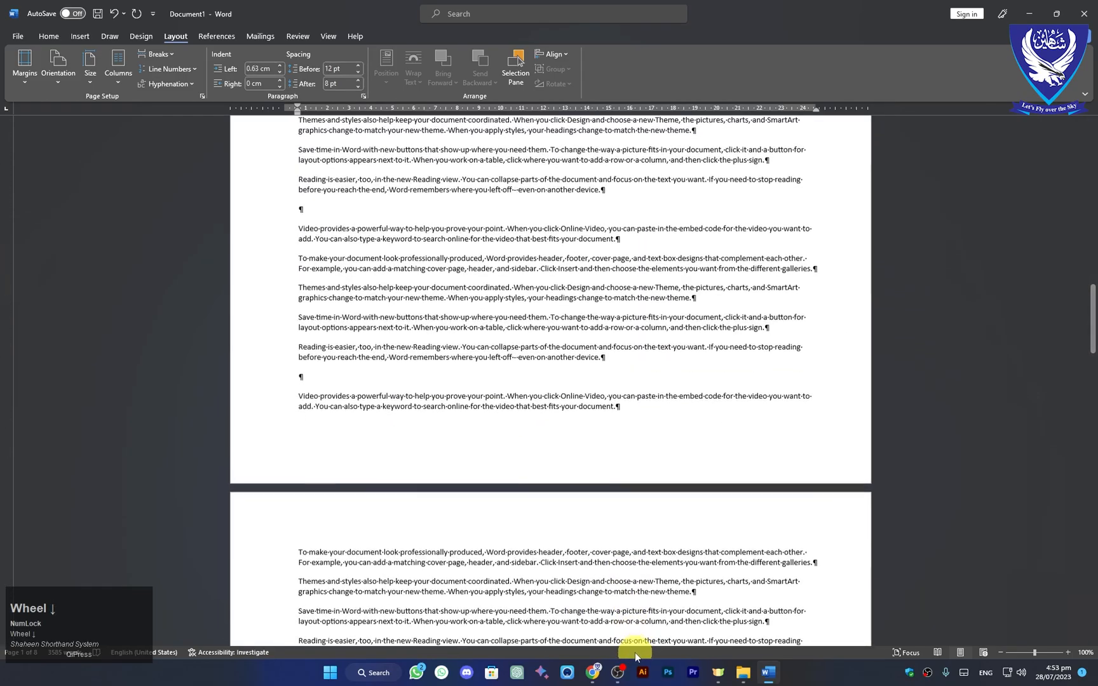
{"action": "scroll", "coordinate": [695, 416], "scroll_direction": "up", "scroll_amount": 5}
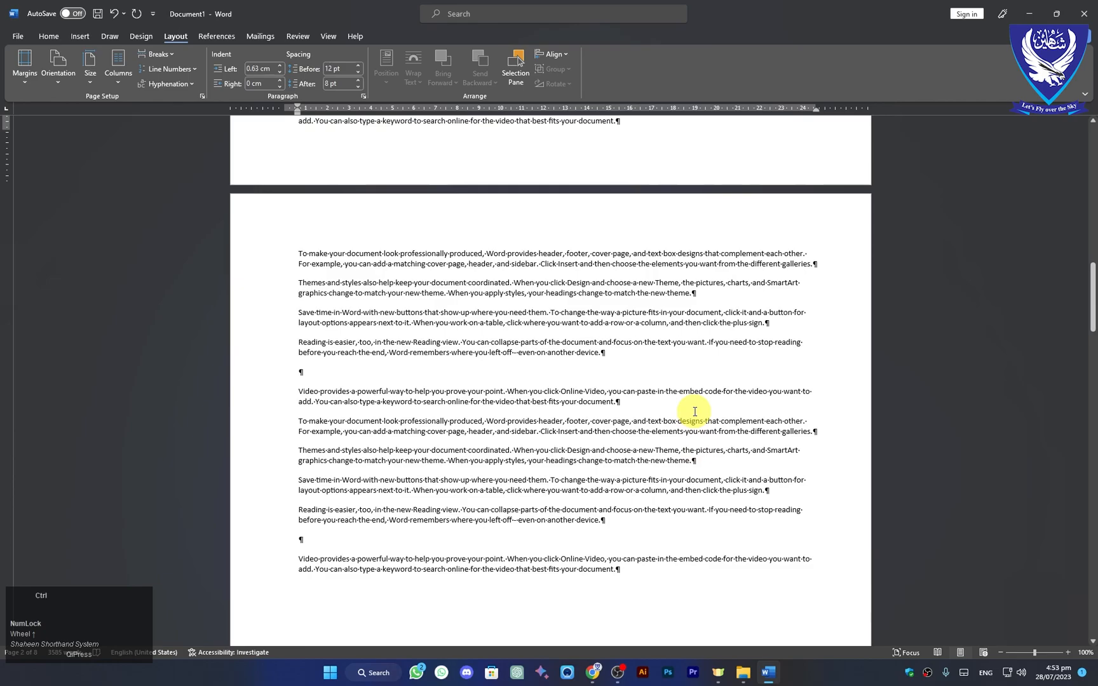
{"action": "key", "text": "ctrl+z"}
{"action": "scroll", "coordinate": [572, 381], "scroll_direction": "up", "scroll_amount": 10}
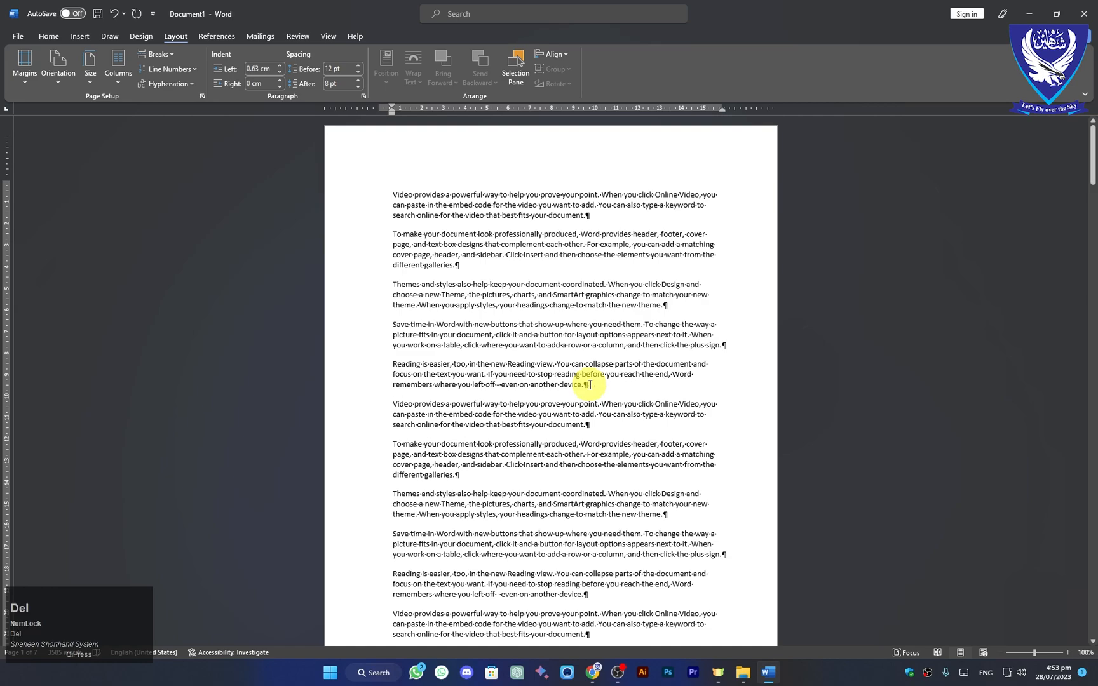
{"action": "scroll", "coordinate": [590, 385], "scroll_direction": "up", "scroll_amount": 2}
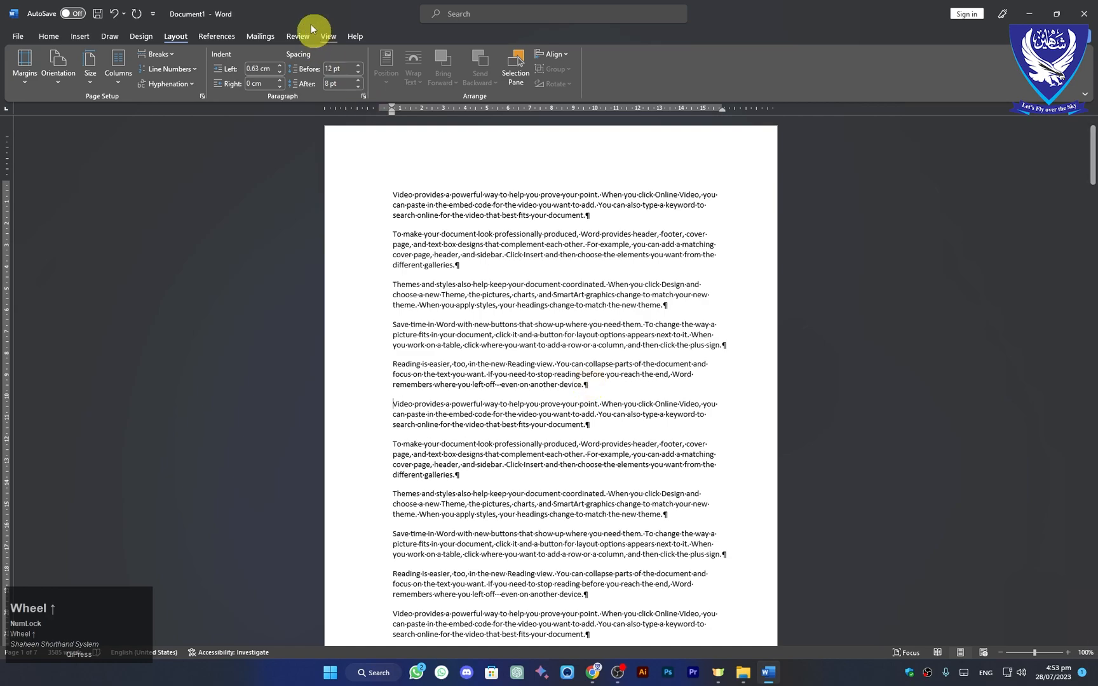
- Hide the formatting marks and turn on Continuous line numbering for the document
{"action": "left_click", "coordinate": [49, 36]}
{"action": "left_click", "coordinate": [448, 59]}
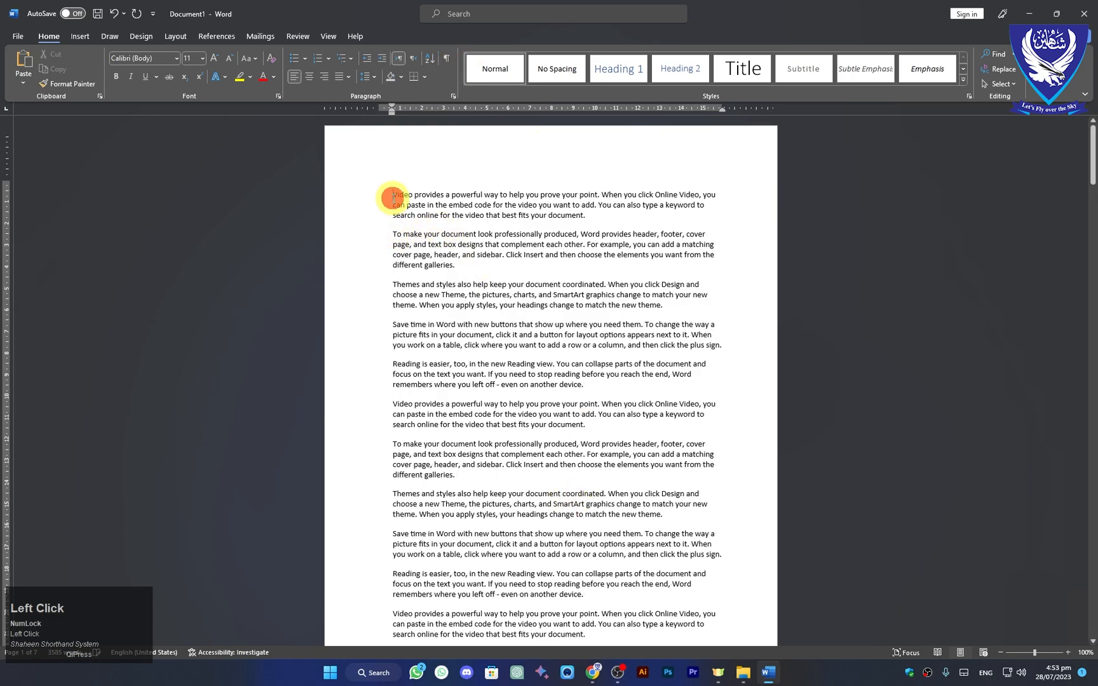
{"action": "left_click", "coordinate": [170, 37]}
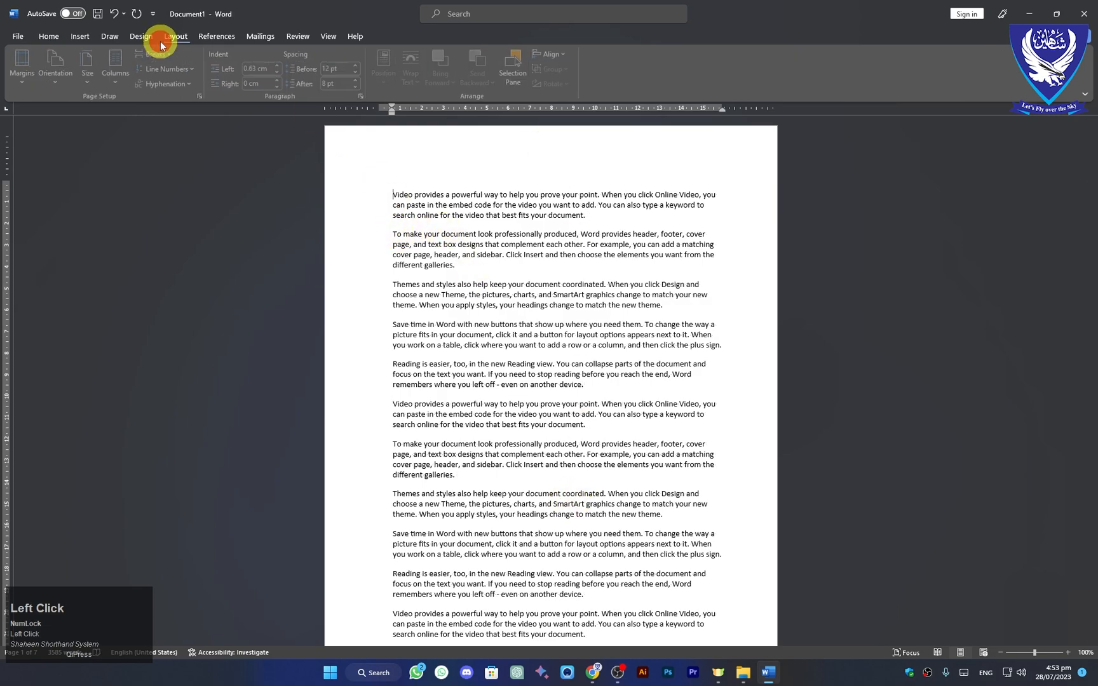
{"action": "left_click", "coordinate": [193, 70]}
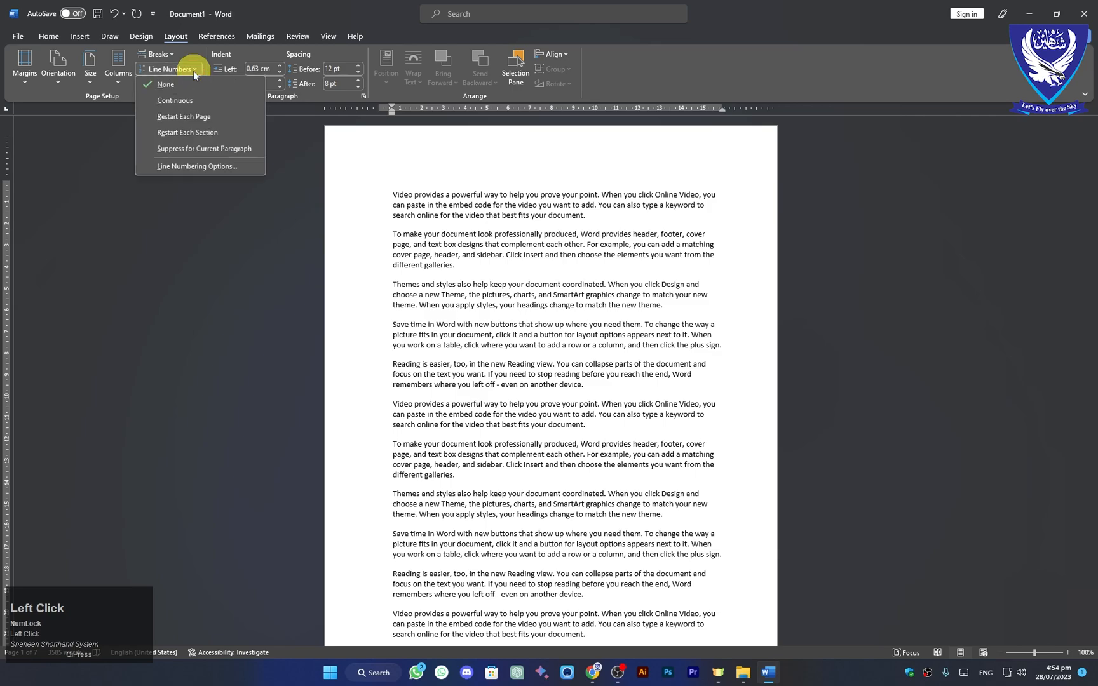
{"action": "left_click", "coordinate": [175, 102]}
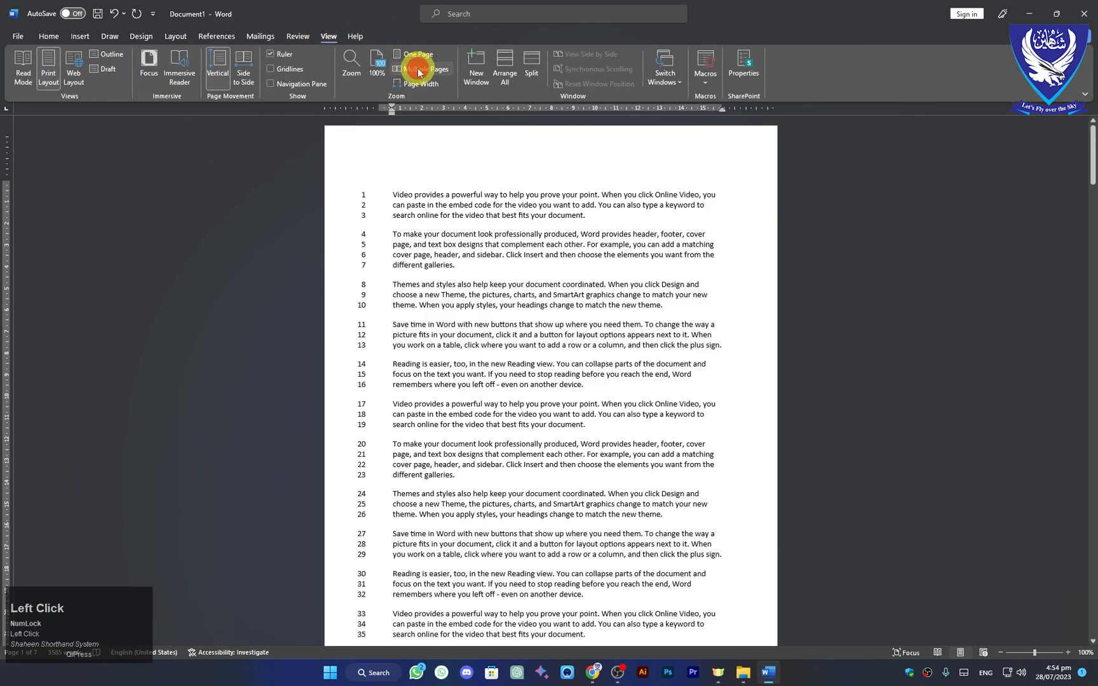
- Display multiple pages side by side, check how the line numbers run across the pages, and return to the document's start
{"action": "left_click", "coordinate": [417, 68]}
{"action": "scroll", "coordinate": [706, 312], "scroll_direction": "down", "scroll_amount": 3}
{"action": "scroll", "coordinate": [714, 368], "scroll_direction": "down", "scroll_amount": 10}
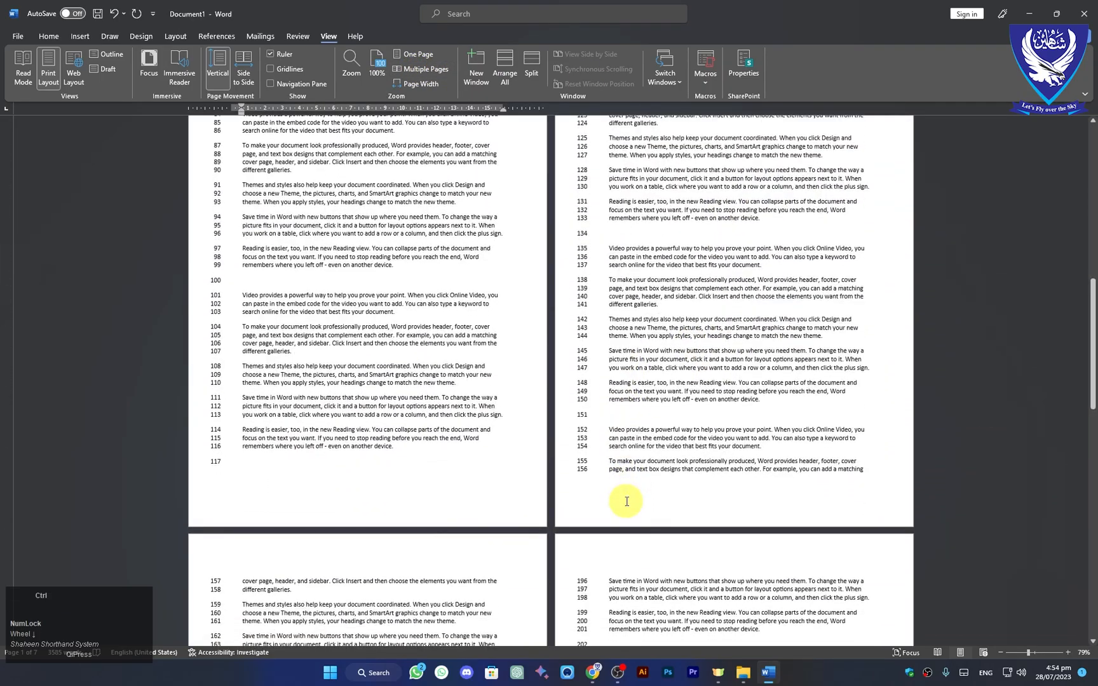
{"action": "key", "text": "ctrl+Home"}
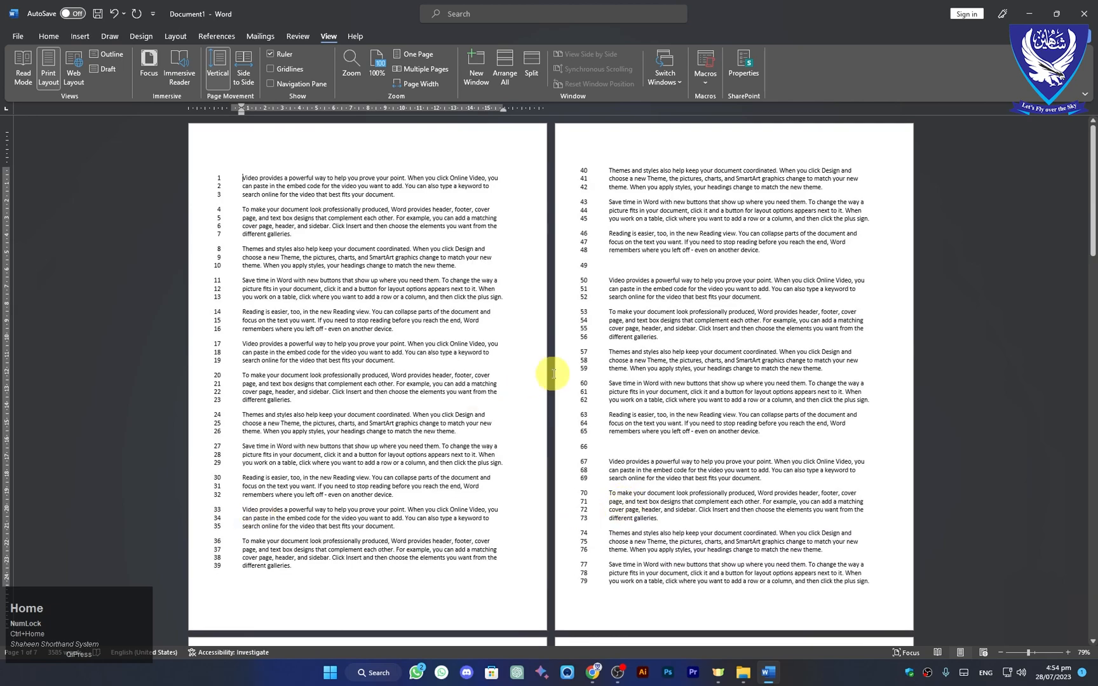
- Set the line numbering to Restart Each Page and check the numbering at the start and end of several pages
{"action": "left_click", "coordinate": [173, 37]}
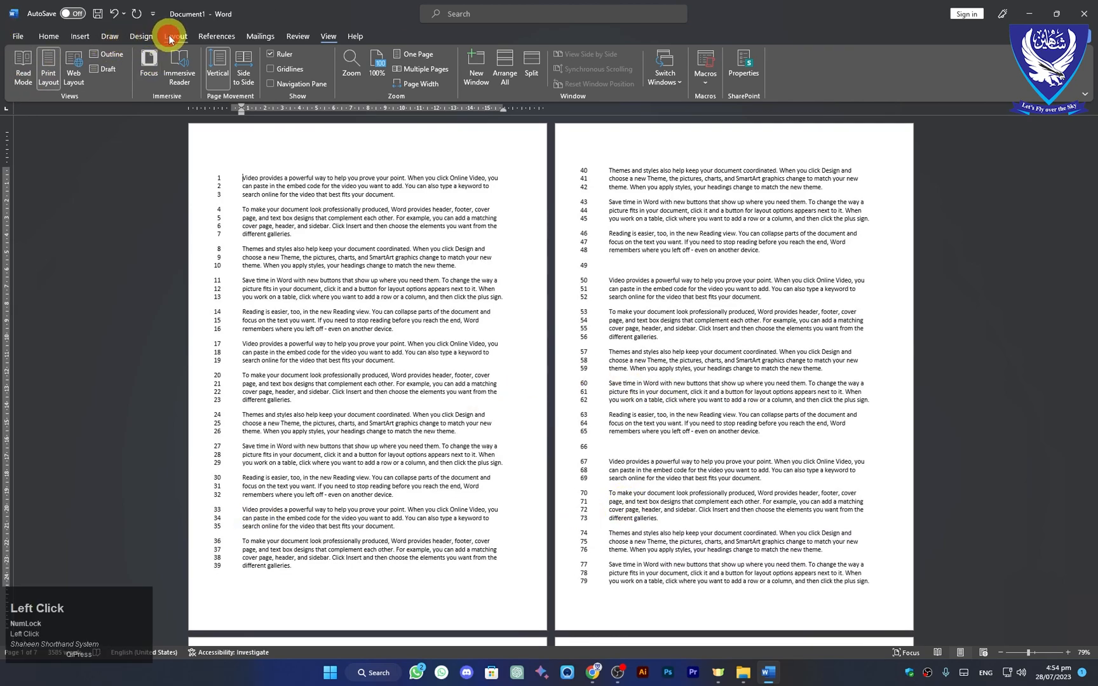
{"action": "left_click", "coordinate": [191, 68]}
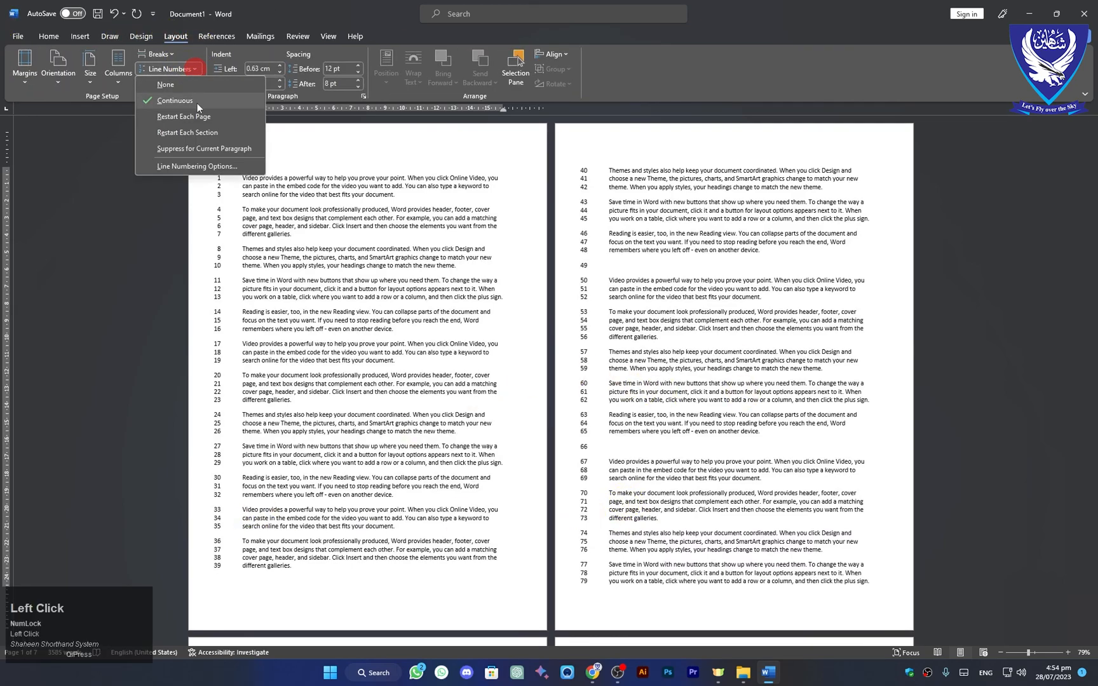
{"action": "left_click", "coordinate": [184, 117]}
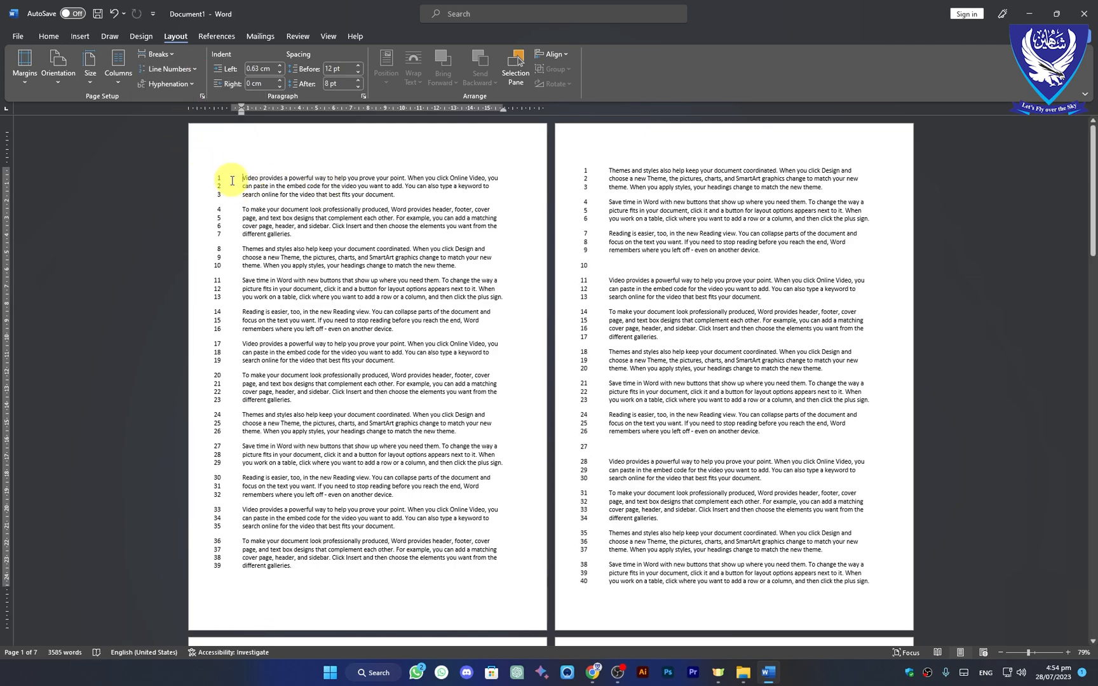
{"action": "scroll", "coordinate": [382, 260], "scroll_direction": "down", "scroll_amount": 3}
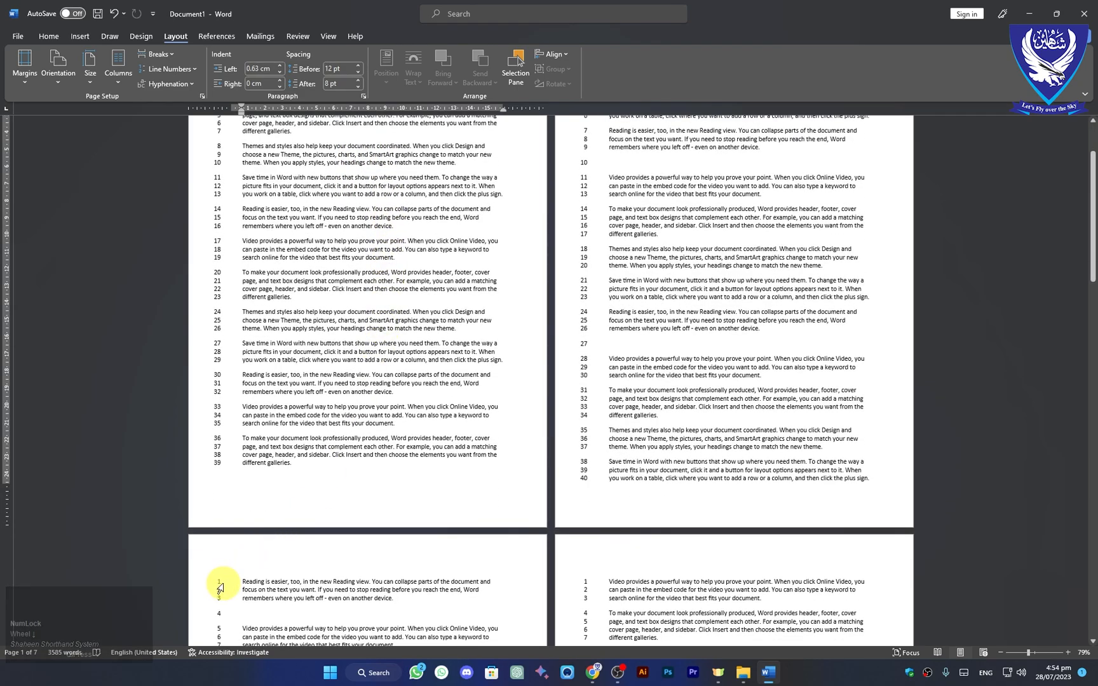
{"action": "scroll", "coordinate": [229, 413], "scroll_direction": "up", "scroll_amount": 1}
{"action": "scroll", "coordinate": [217, 206], "scroll_direction": "up", "scroll_amount": 3}
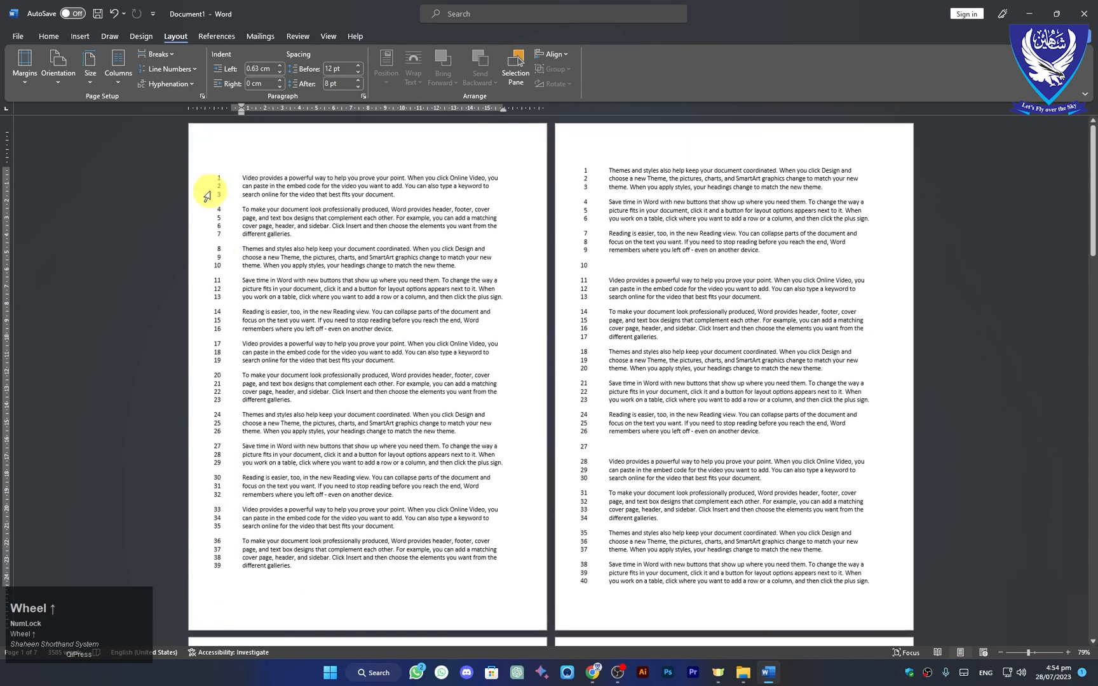
{"action": "scroll", "coordinate": [218, 572], "scroll_direction": "down", "scroll_amount": 3}
{"action": "scroll", "coordinate": [218, 572], "scroll_direction": "down", "scroll_amount": 10}
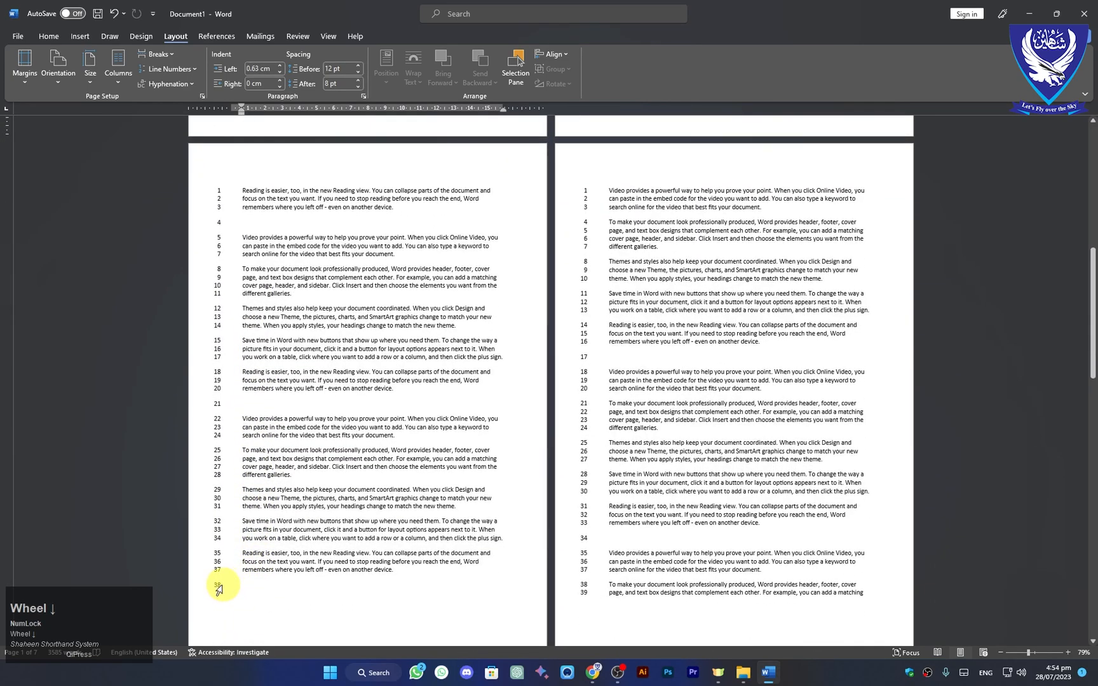
{"action": "scroll", "coordinate": [518, 370], "scroll_direction": "up", "scroll_amount": 3}
{"action": "scroll", "coordinate": [518, 370], "scroll_direction": "up", "scroll_amount": 5}
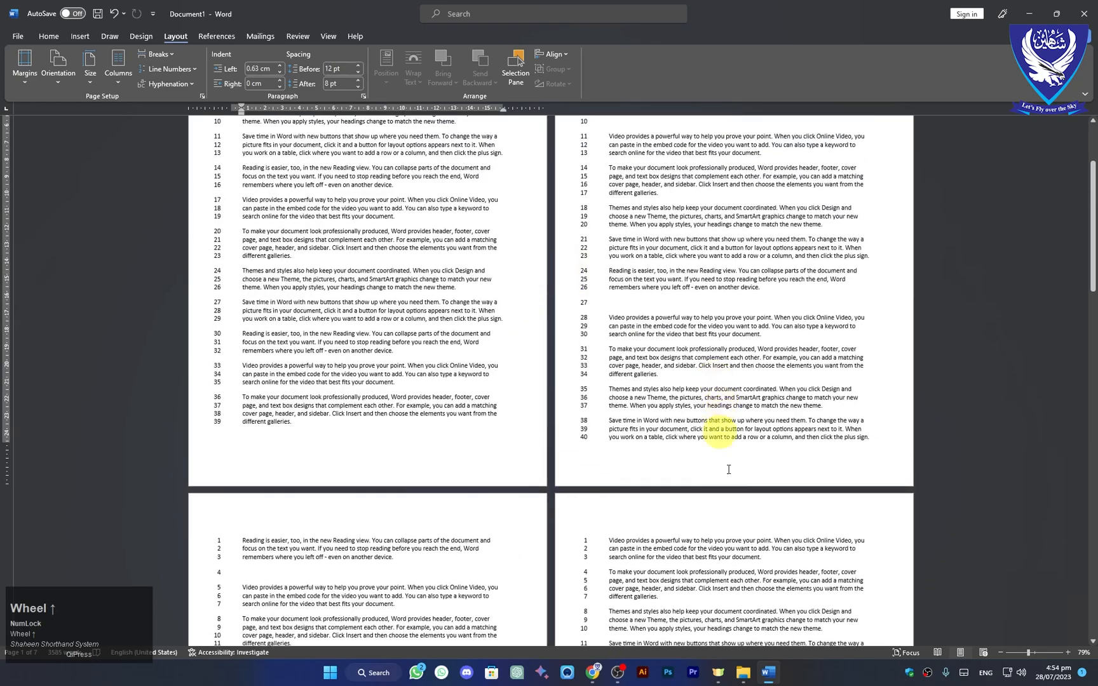
{"action": "scroll", "coordinate": [655, 159], "scroll_direction": "up", "scroll_amount": 3}
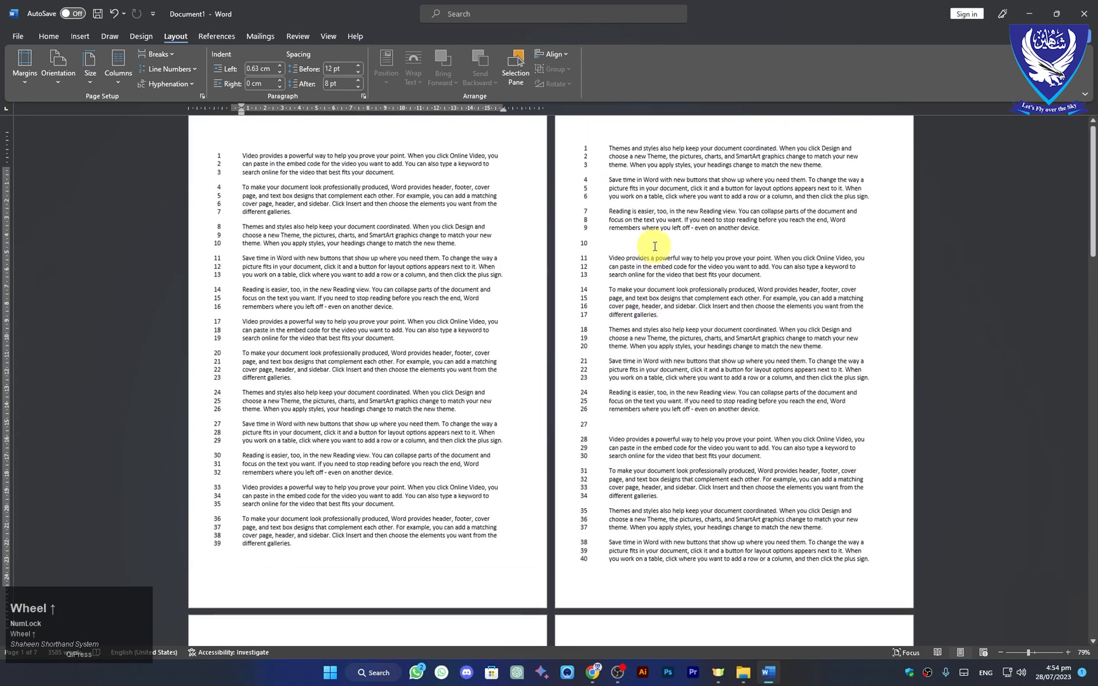
- Set the line numbering back to Continuous and check the numbers through to the last page
{"action": "left_click", "coordinate": [192, 70]}
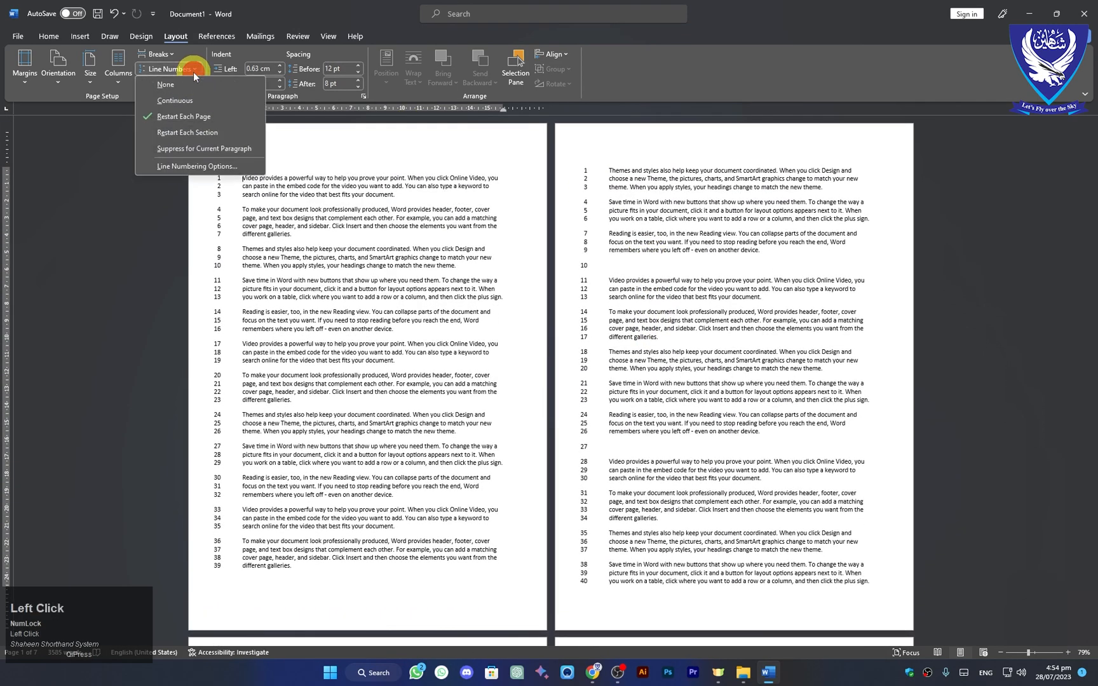
{"action": "left_click", "coordinate": [162, 100]}
{"action": "scroll", "coordinate": [710, 547], "scroll_direction": "down", "scroll_amount": 3}
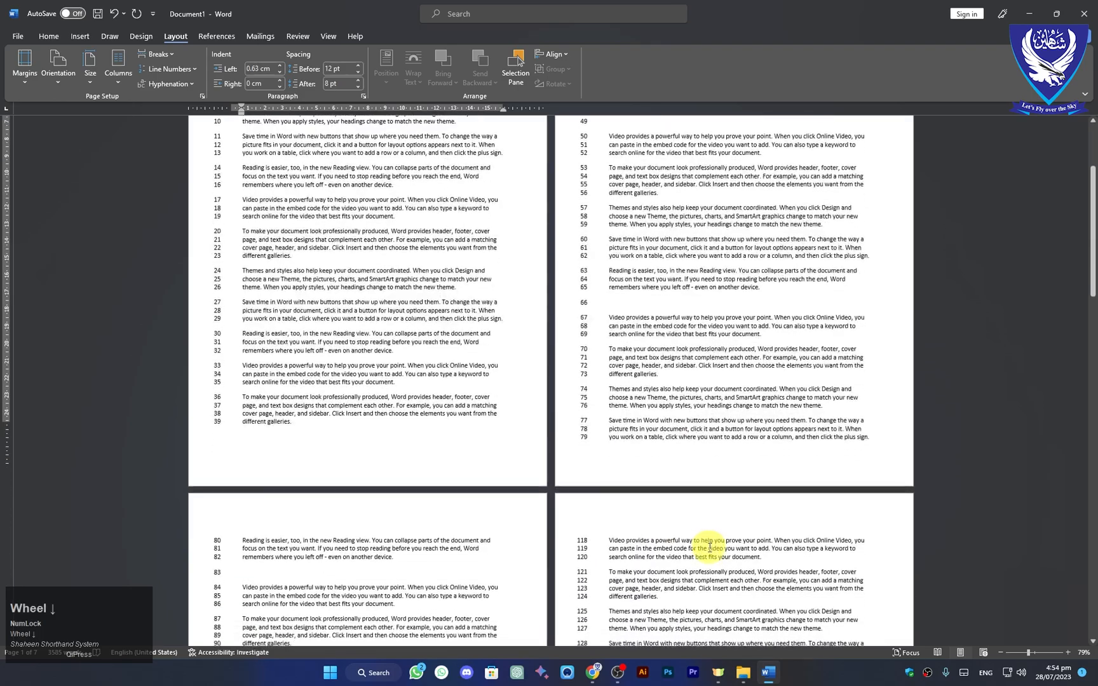
{"action": "scroll", "coordinate": [709, 548], "scroll_direction": "down", "scroll_amount": 10}
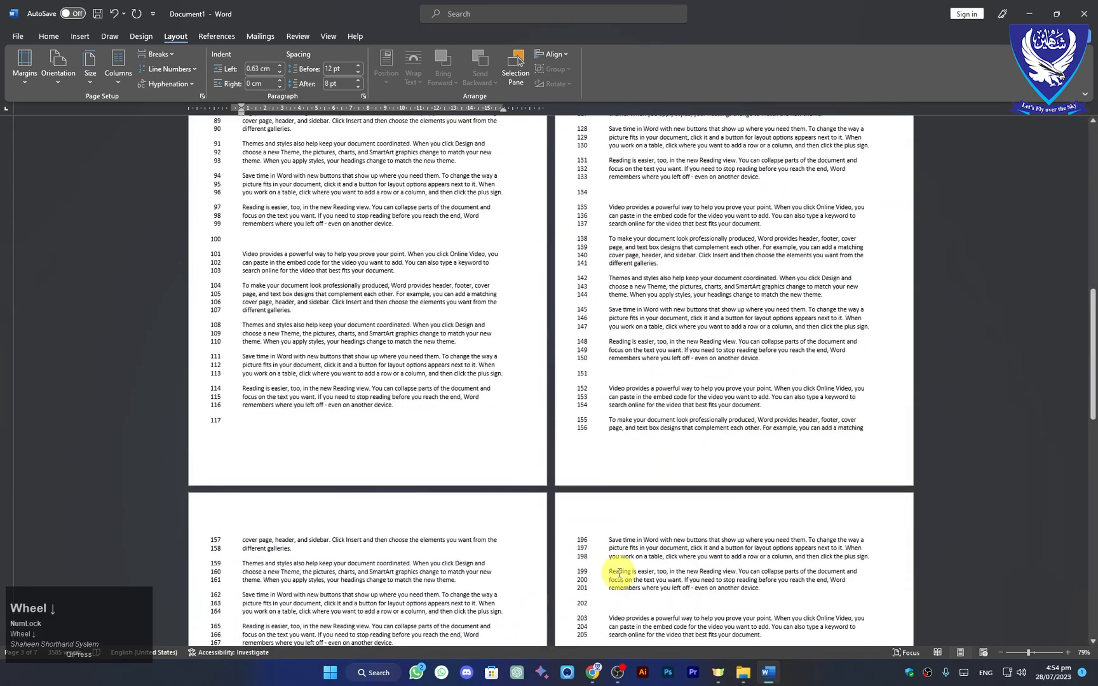
{"action": "key", "text": "ctrl+End"}
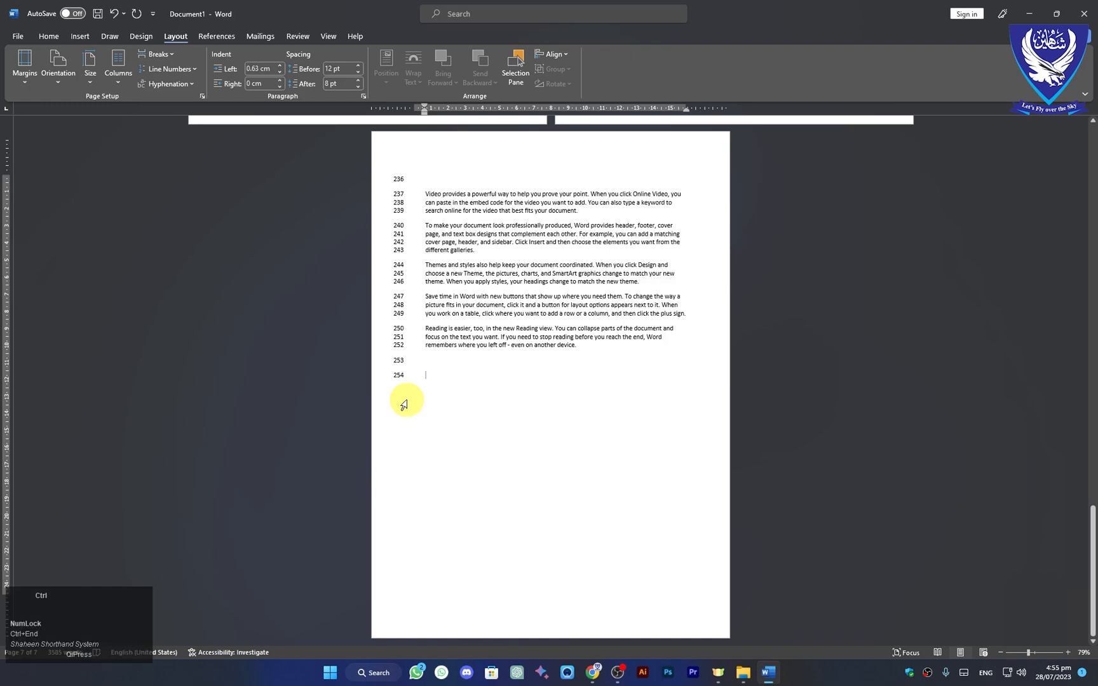
{"action": "key", "text": "ctrl+Home"}
- Suppress line numbers for the second paragraph on page 1
{"action": "left_click", "coordinate": [194, 69]}
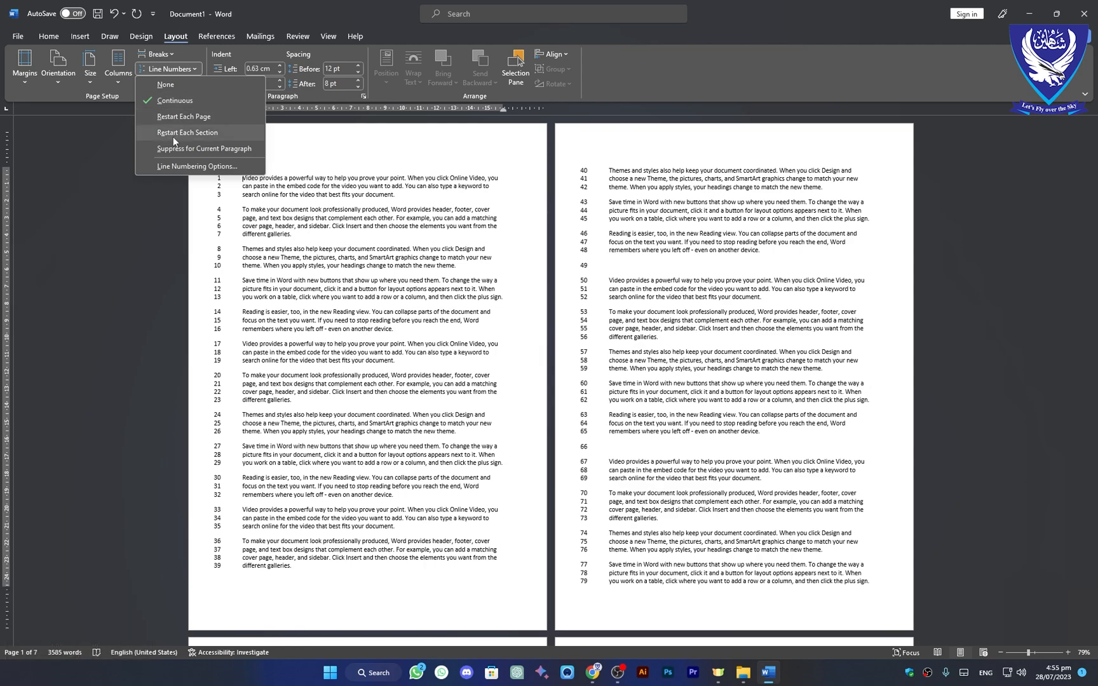
{"action": "left_click", "coordinate": [240, 210]}
{"action": "left_click", "coordinate": [240, 209]}
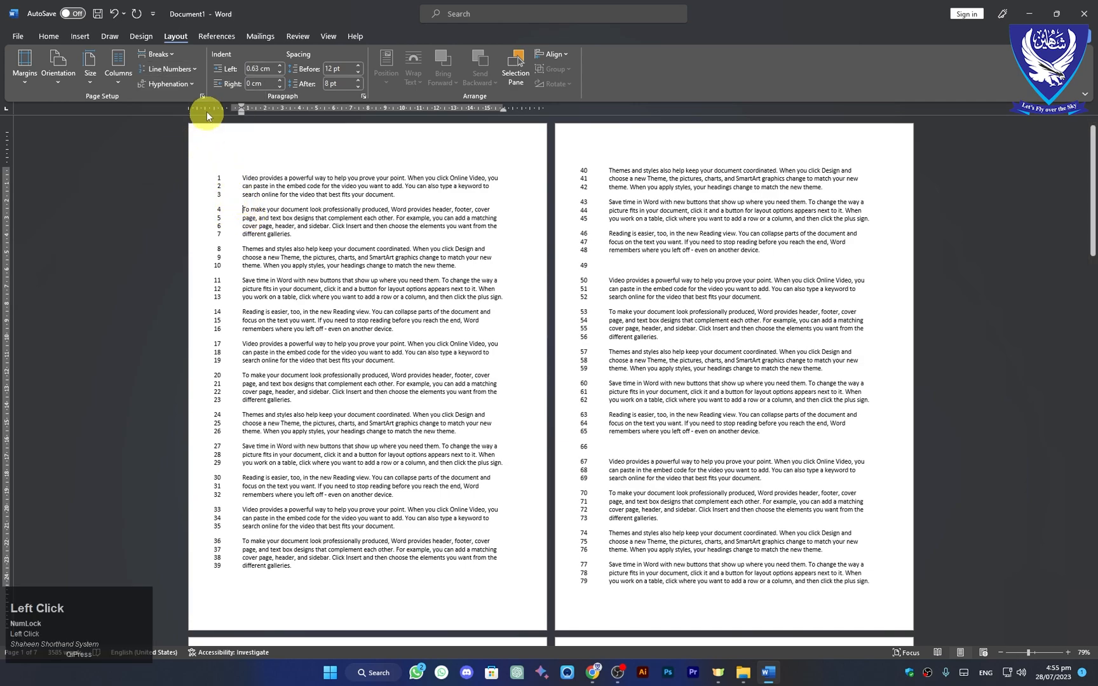
{"action": "left_click", "coordinate": [192, 69]}
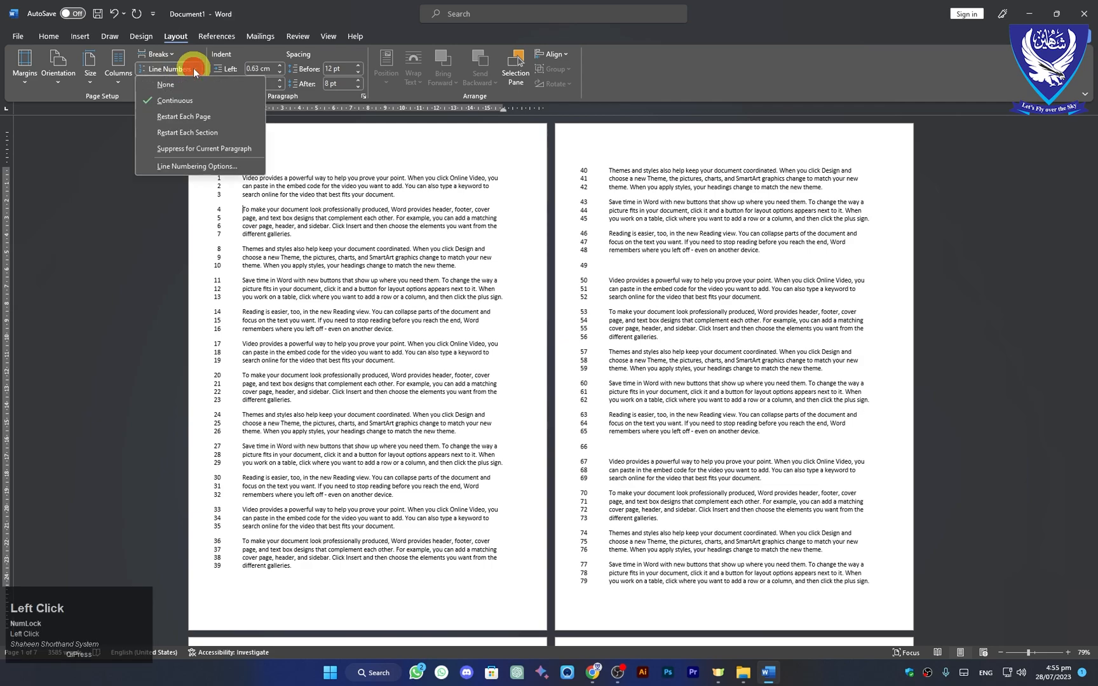
{"action": "left_click", "coordinate": [196, 152]}
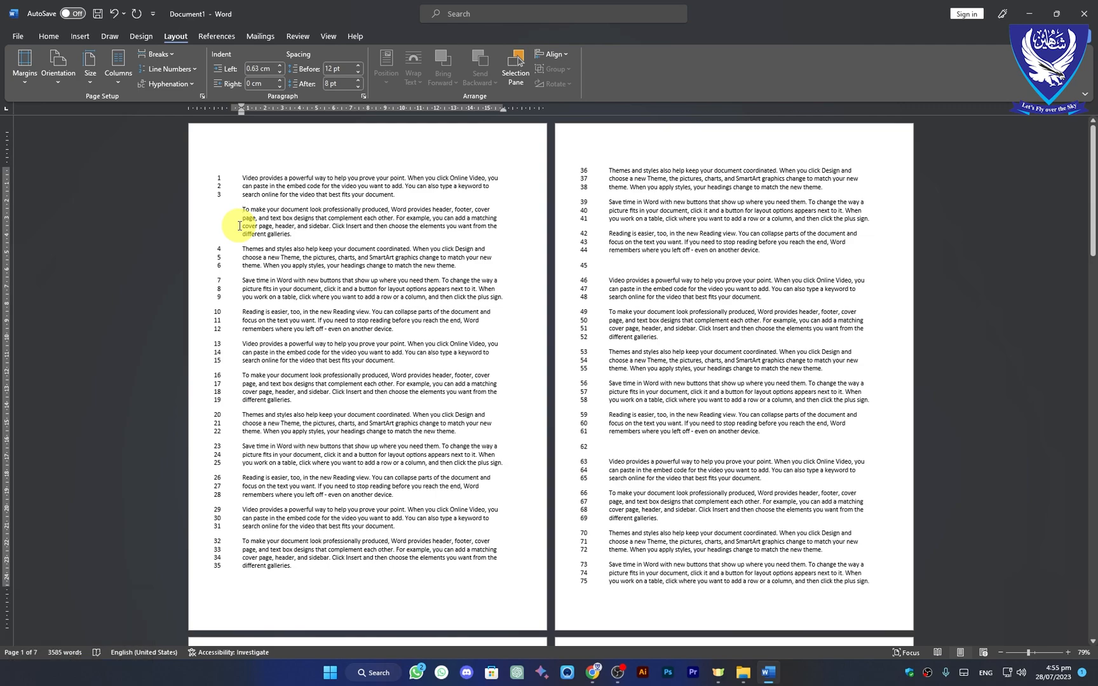
- Turn off line number suppression for the second paragraph on page 1
{"action": "left_click", "coordinate": [239, 225]}
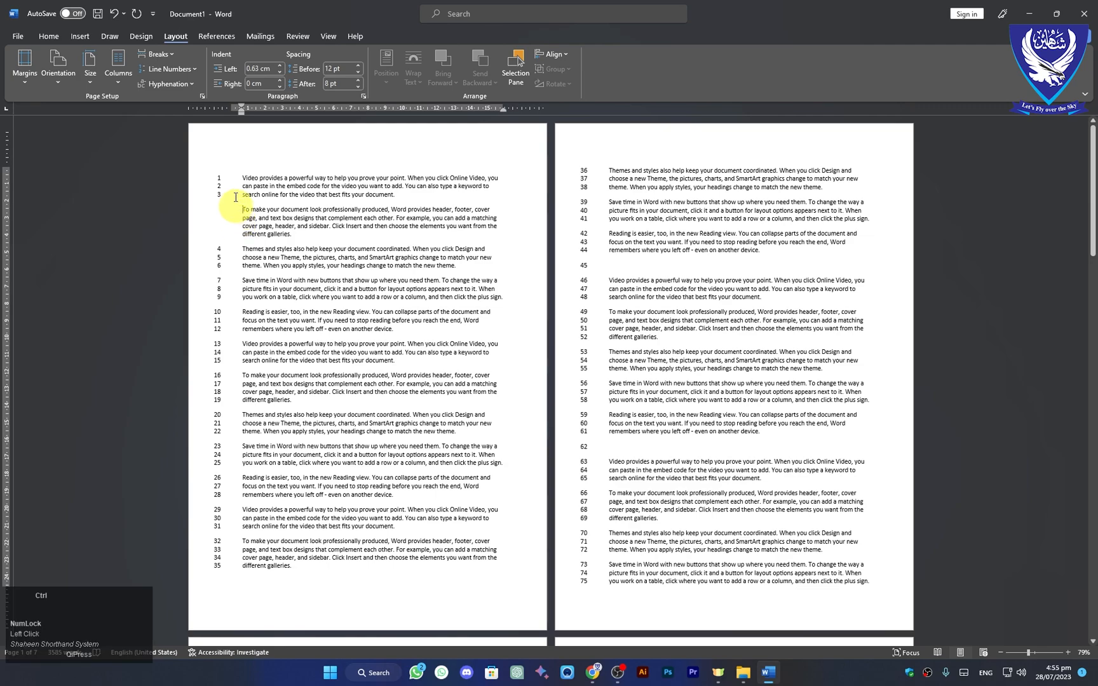
{"action": "left_click", "coordinate": [187, 68]}
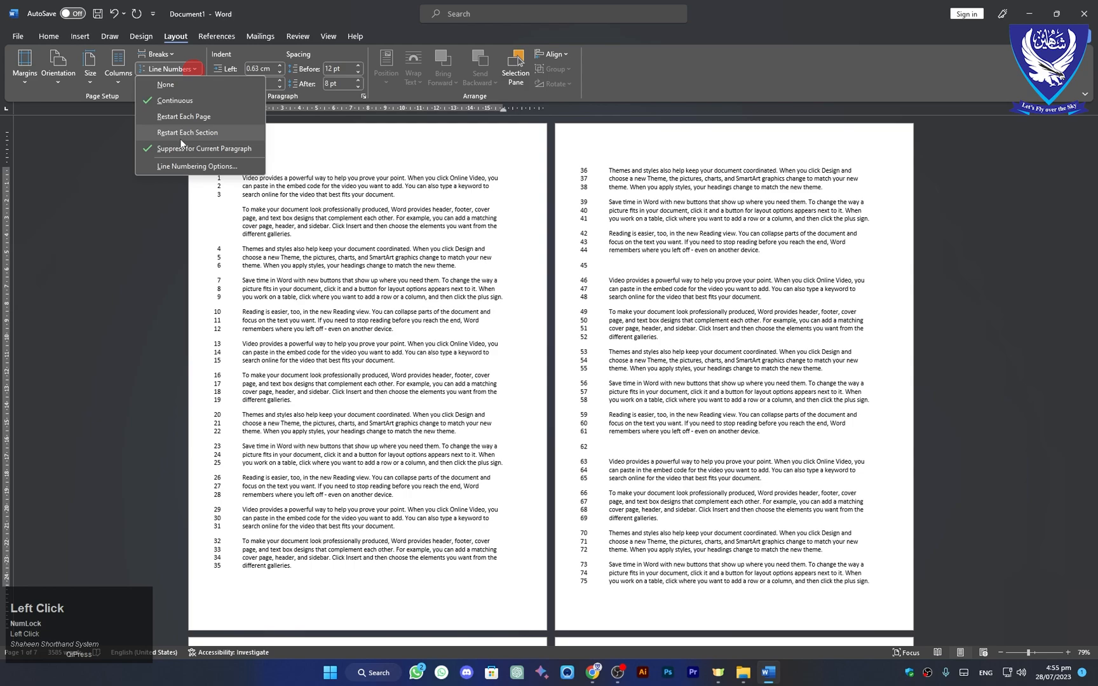
{"action": "left_click", "coordinate": [145, 148]}
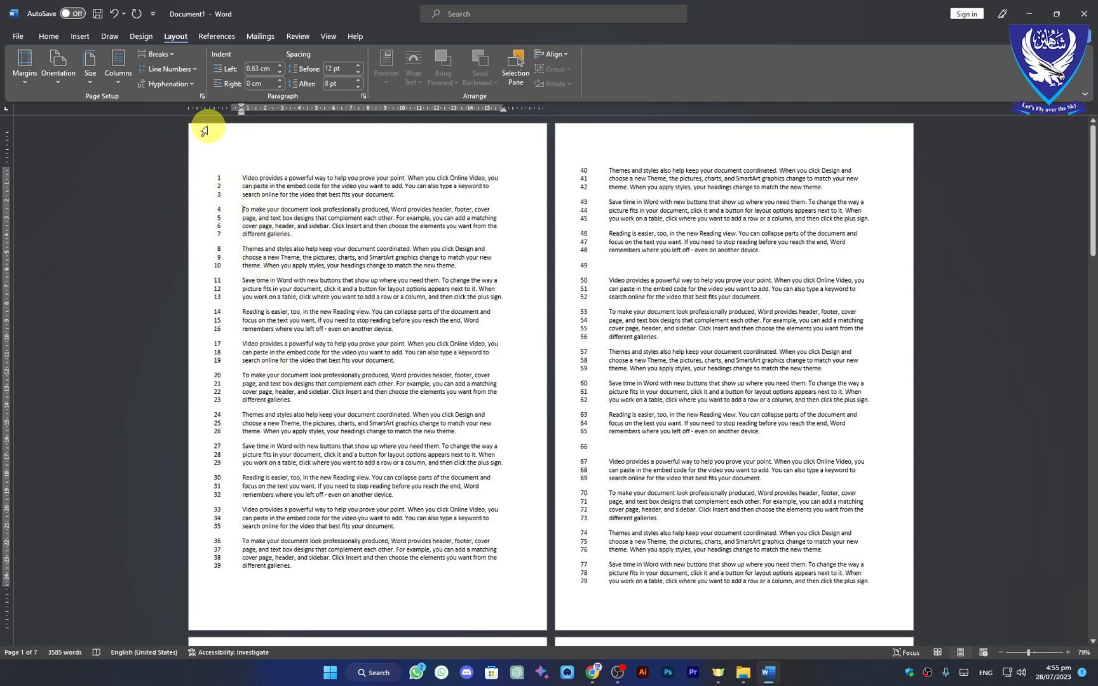
- Set the document's hyphenation to Automatic
{"action": "left_click", "coordinate": [192, 85]}
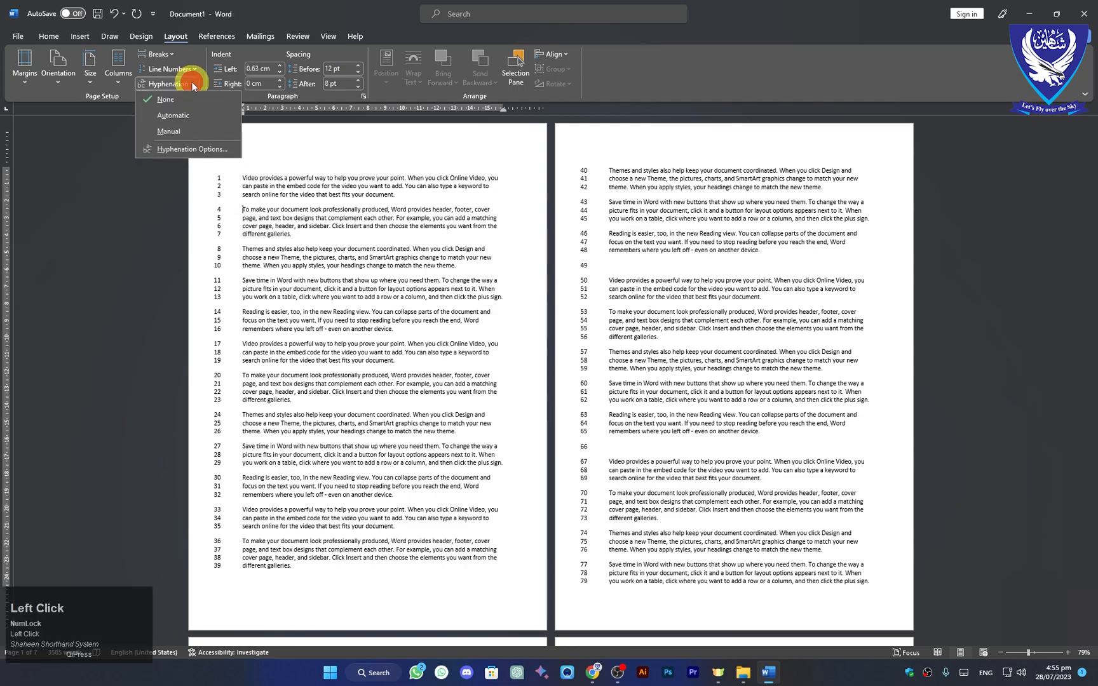
{"action": "left_click", "coordinate": [192, 84]}
{"action": "left_click", "coordinate": [192, 83]}
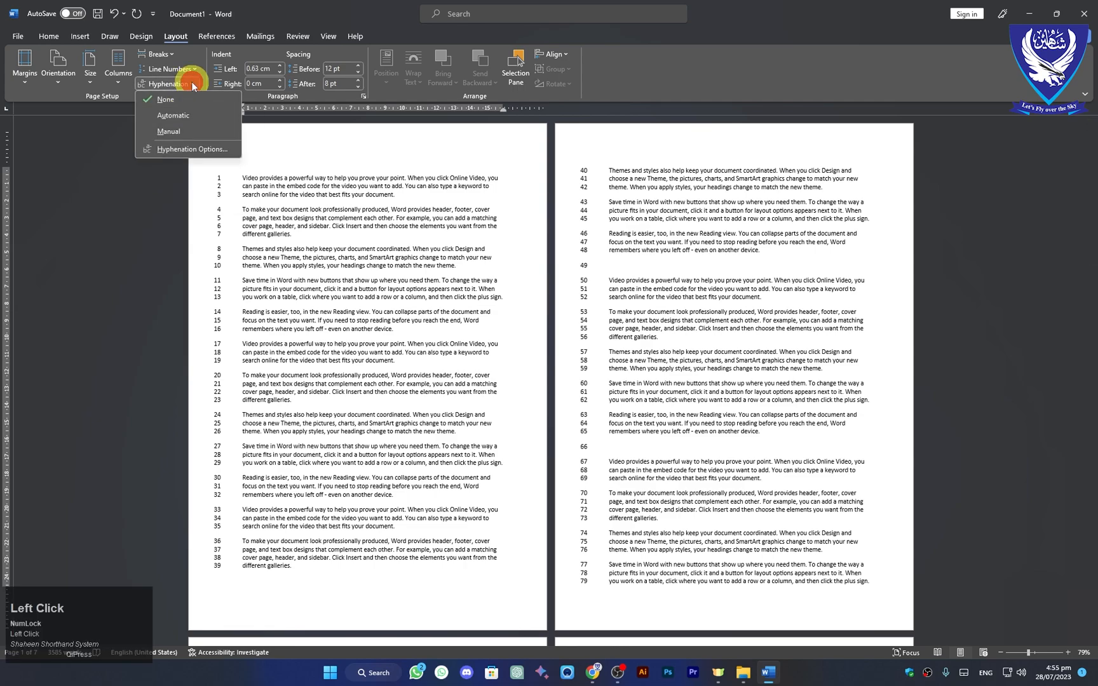
{"action": "left_click", "coordinate": [175, 113]}
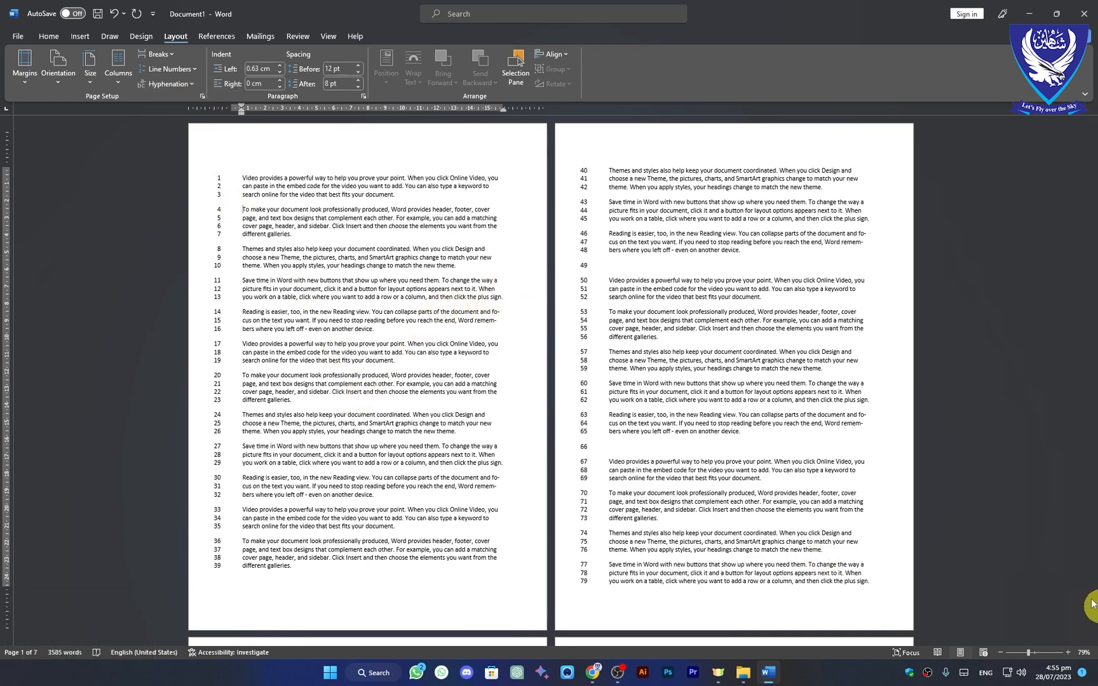
- Display one page at a time at 98% zoom and check where words are hyphenated at the line ends
{"action": "left_click", "coordinate": [1034, 653]}
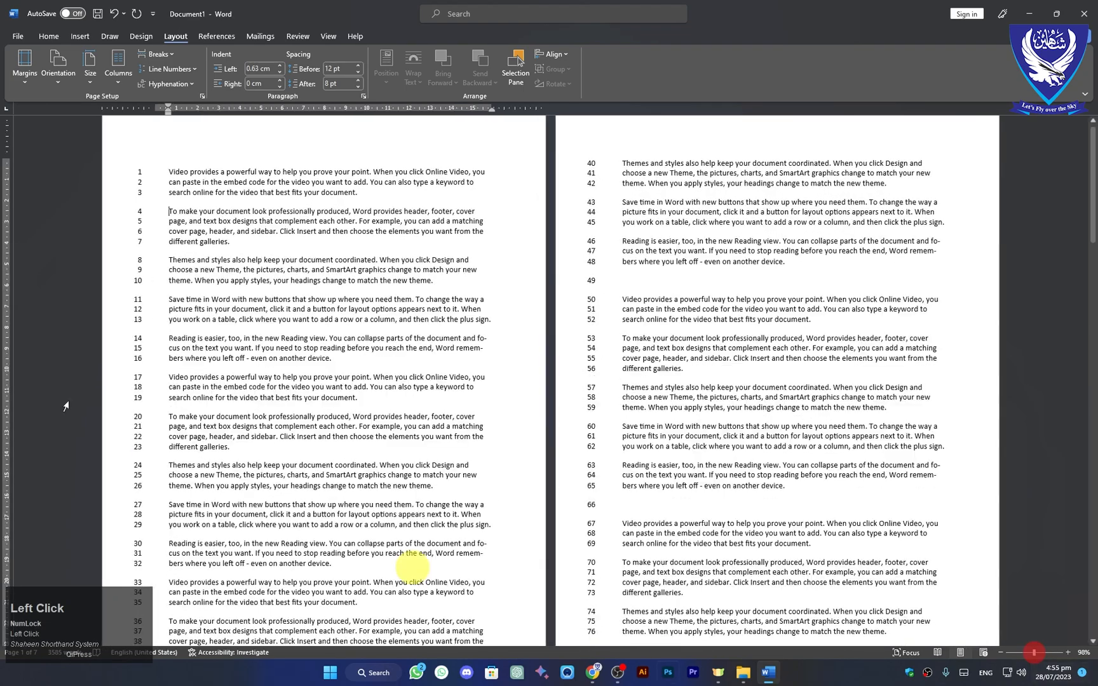
{"action": "left_click", "coordinate": [323, 37]}
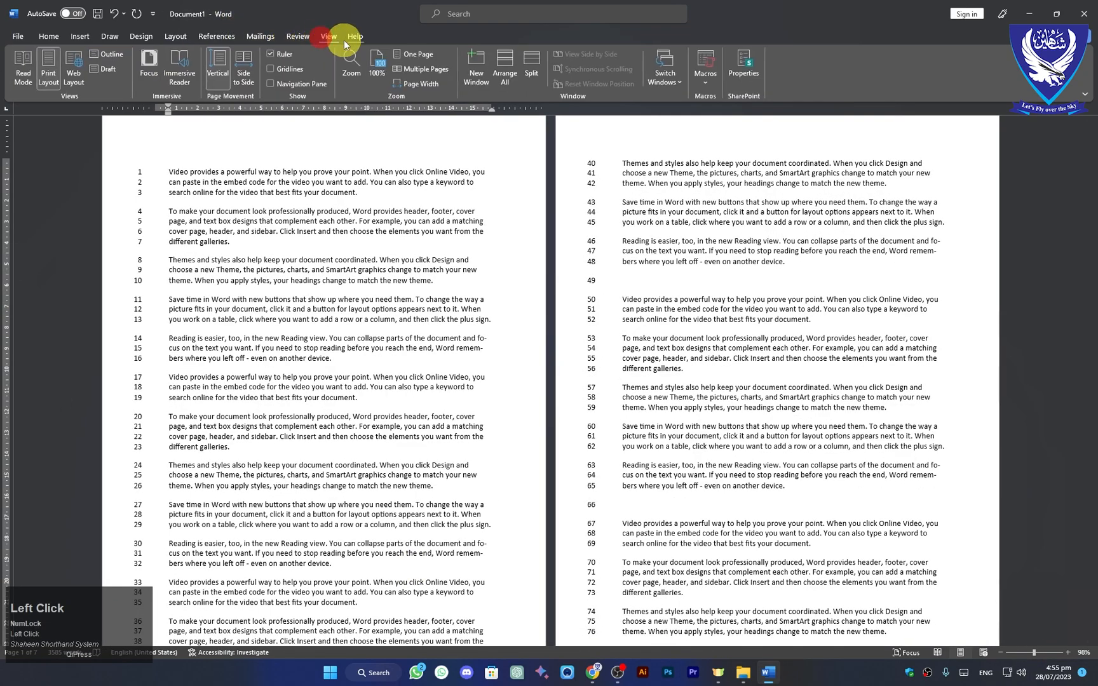
{"action": "left_click", "coordinate": [410, 54]}
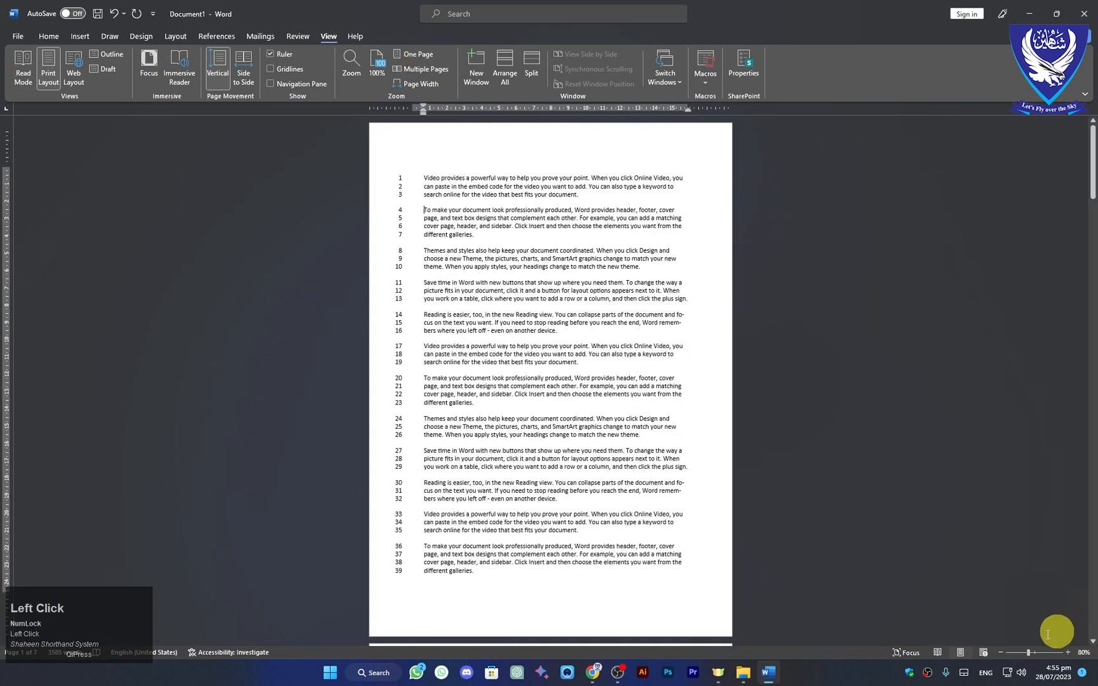
{"action": "left_click", "coordinate": [1034, 652]}
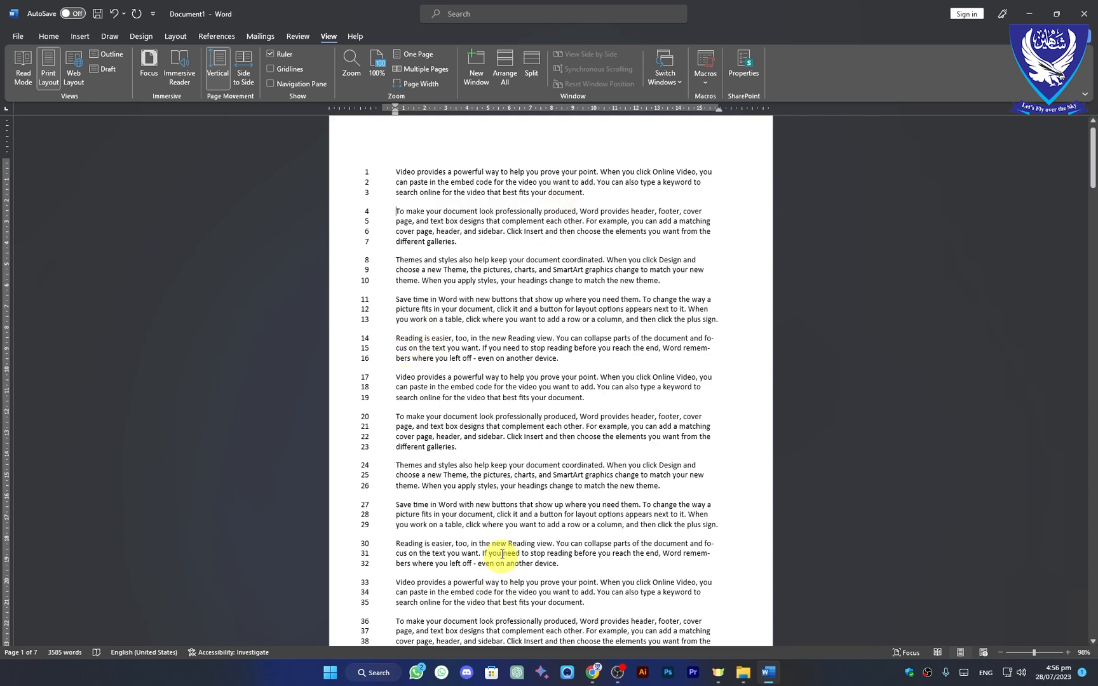
{"action": "scroll", "coordinate": [508, 490], "scroll_direction": "down", "scroll_amount": 10}
{"action": "scroll", "coordinate": [518, 488], "scroll_direction": "up", "scroll_amount": 10}
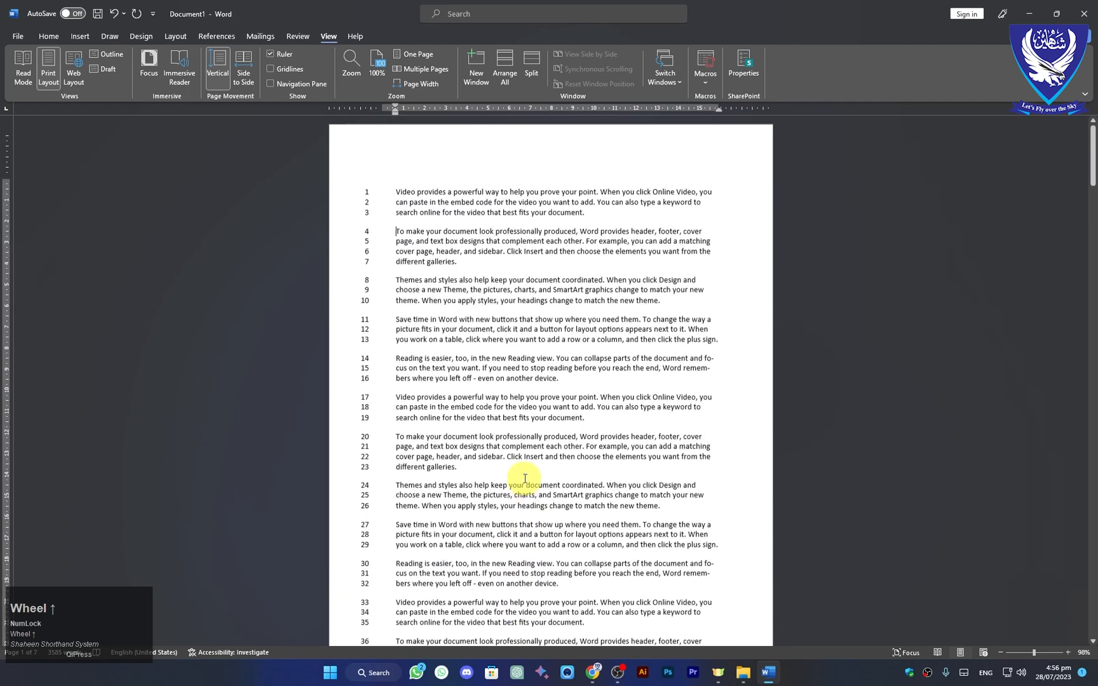
- Set the document's hyphenation back to None
{"action": "left_click", "coordinate": [174, 37]}
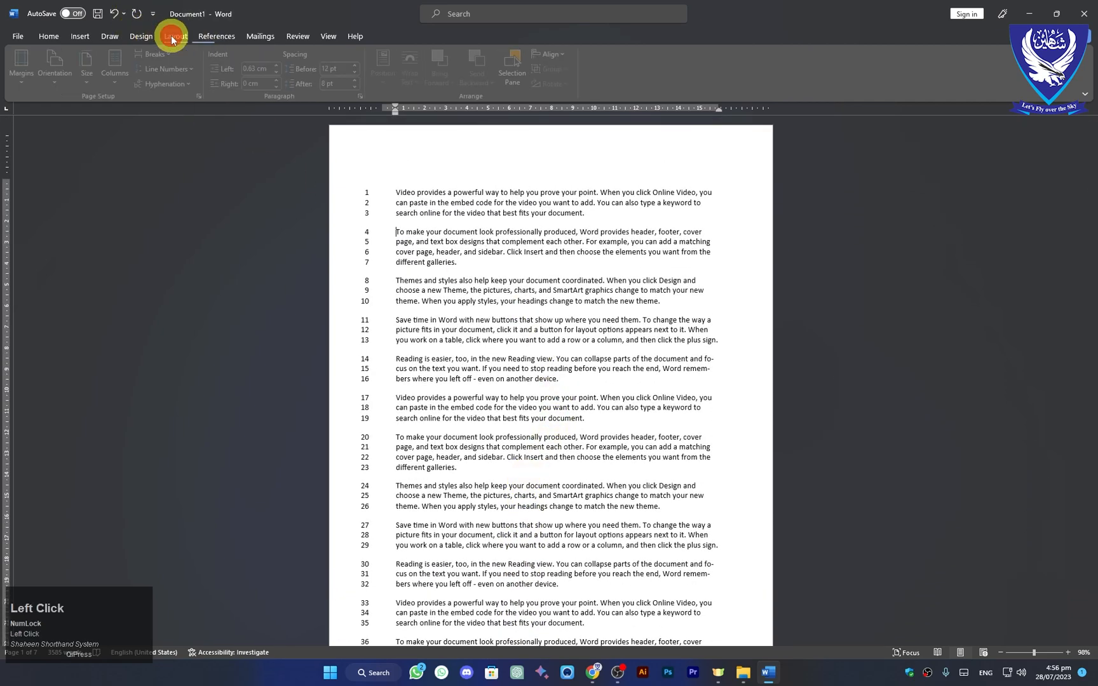
{"action": "left_click", "coordinate": [186, 83]}
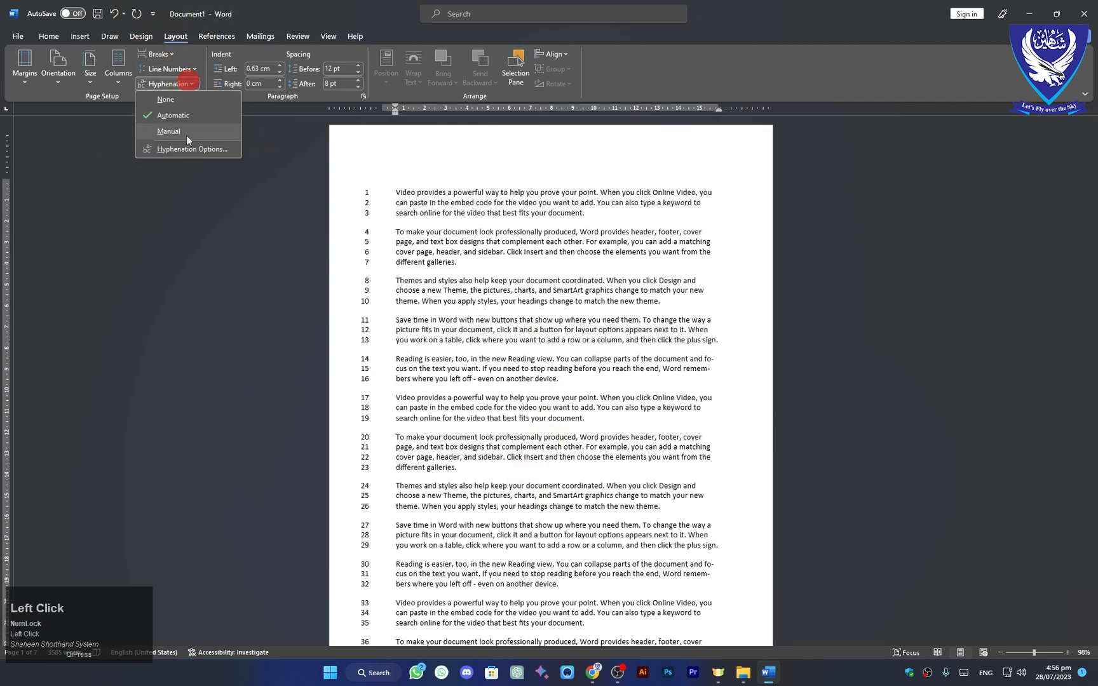
{"action": "left_click", "coordinate": [152, 100]}
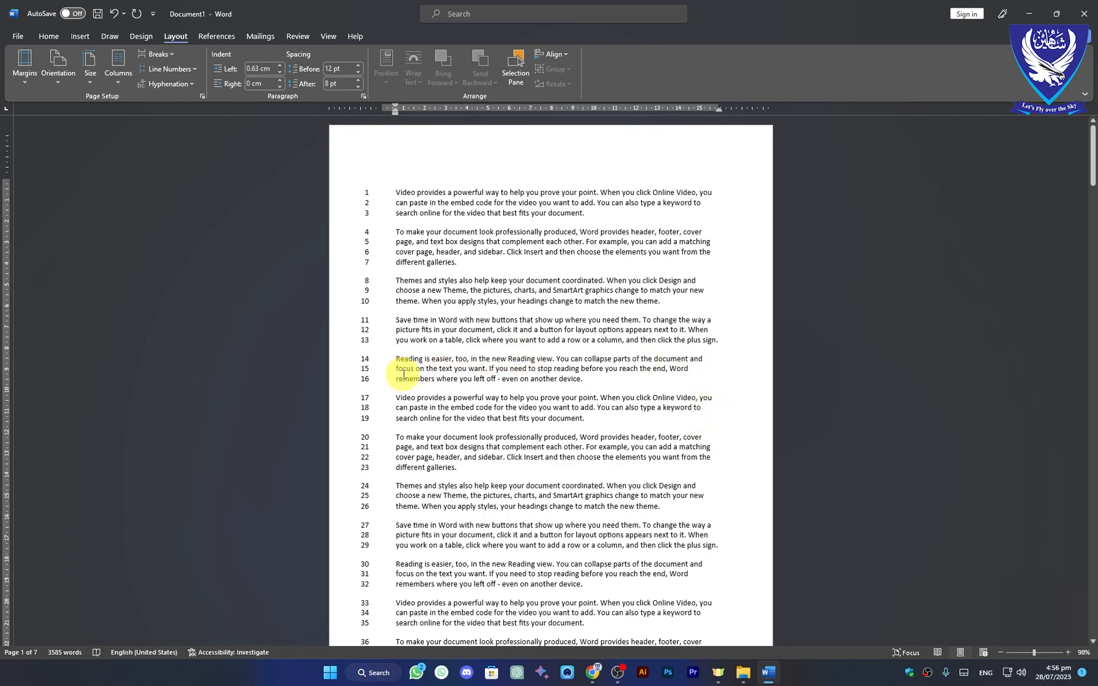
- Review the settings in the hyphenation options and close them without applying changes
{"action": "left_click", "coordinate": [191, 83]}
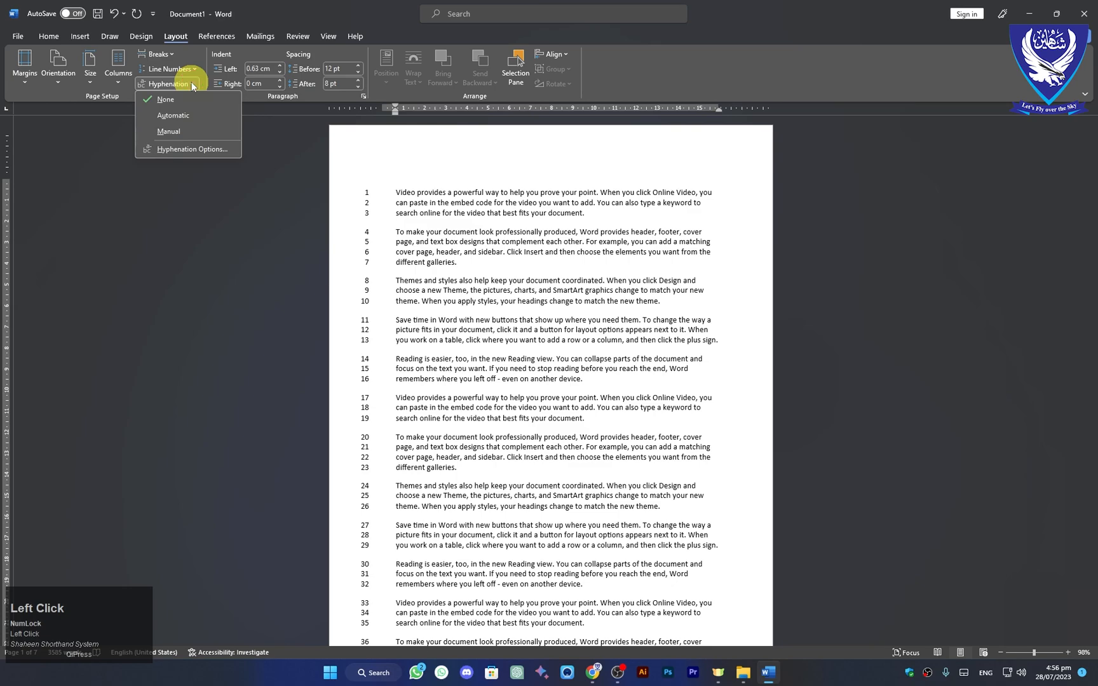
{"action": "left_click", "coordinate": [182, 148]}
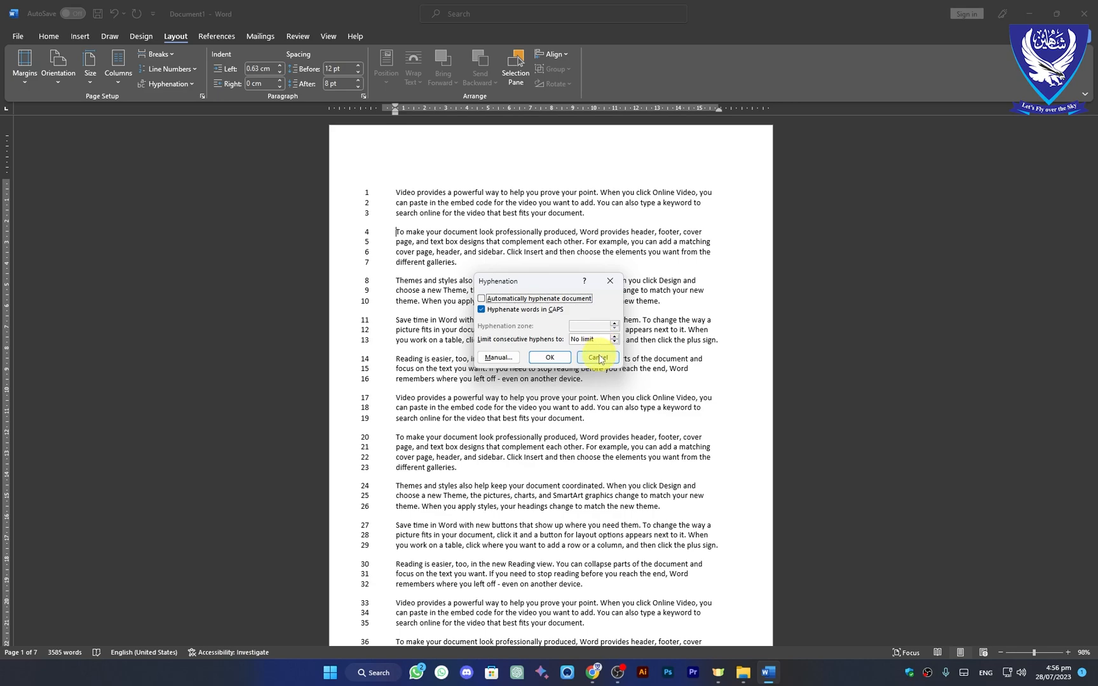
{"action": "left_click", "coordinate": [596, 359]}
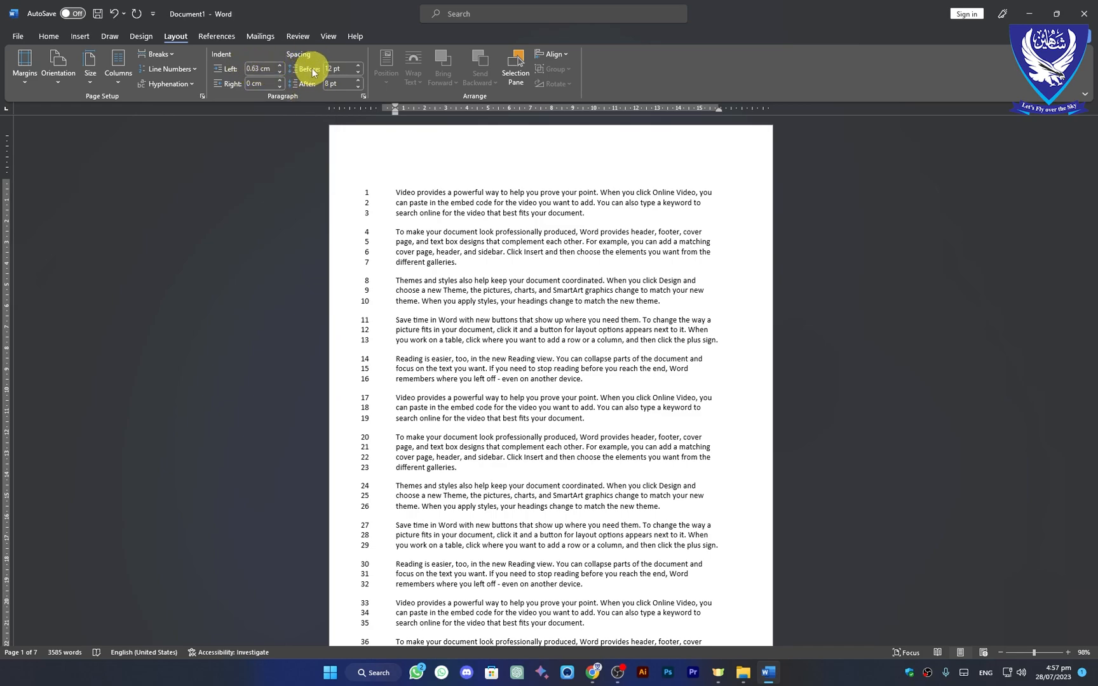
- Set the spacing of the second paragraph on page 1 to 24 pt before and 12 pt after
{"action": "left_click", "coordinate": [393, 232]}
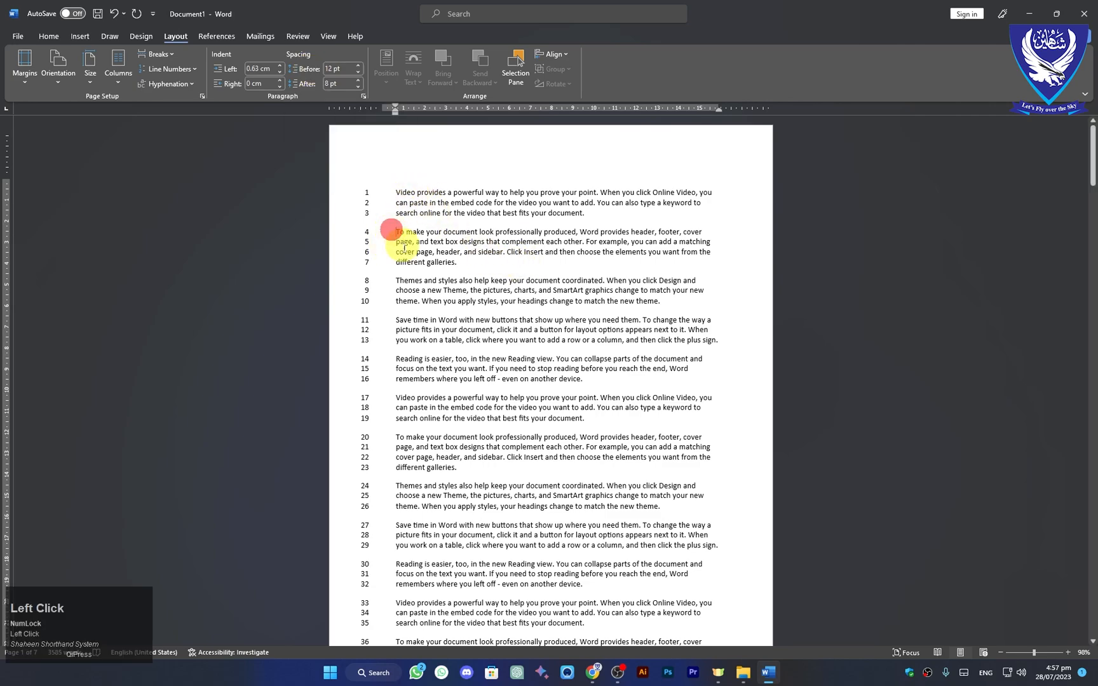
{"action": "triple_click", "coordinate": [402, 242]}
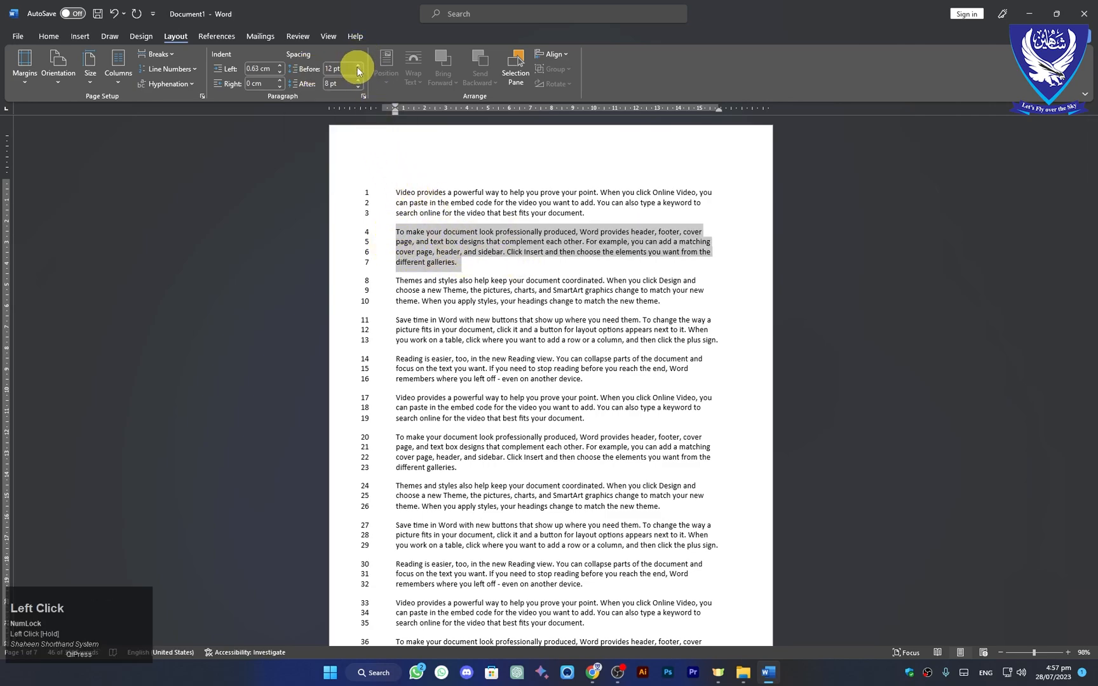
{"action": "left_click", "coordinate": [357, 65]}
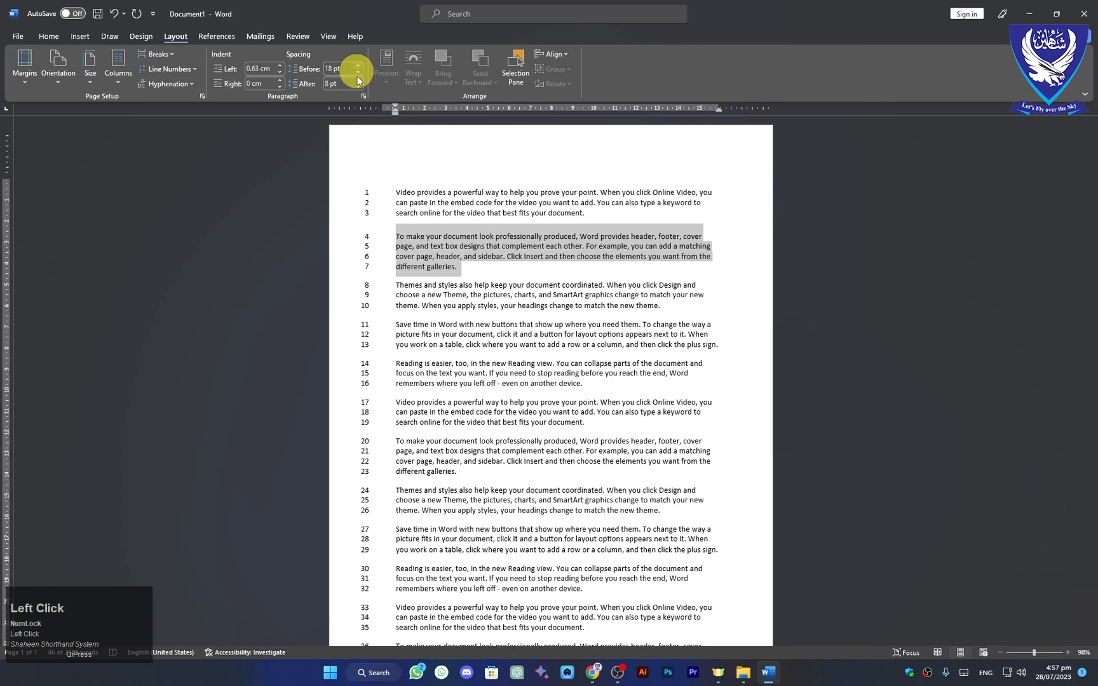
{"action": "left_click", "coordinate": [358, 66]}
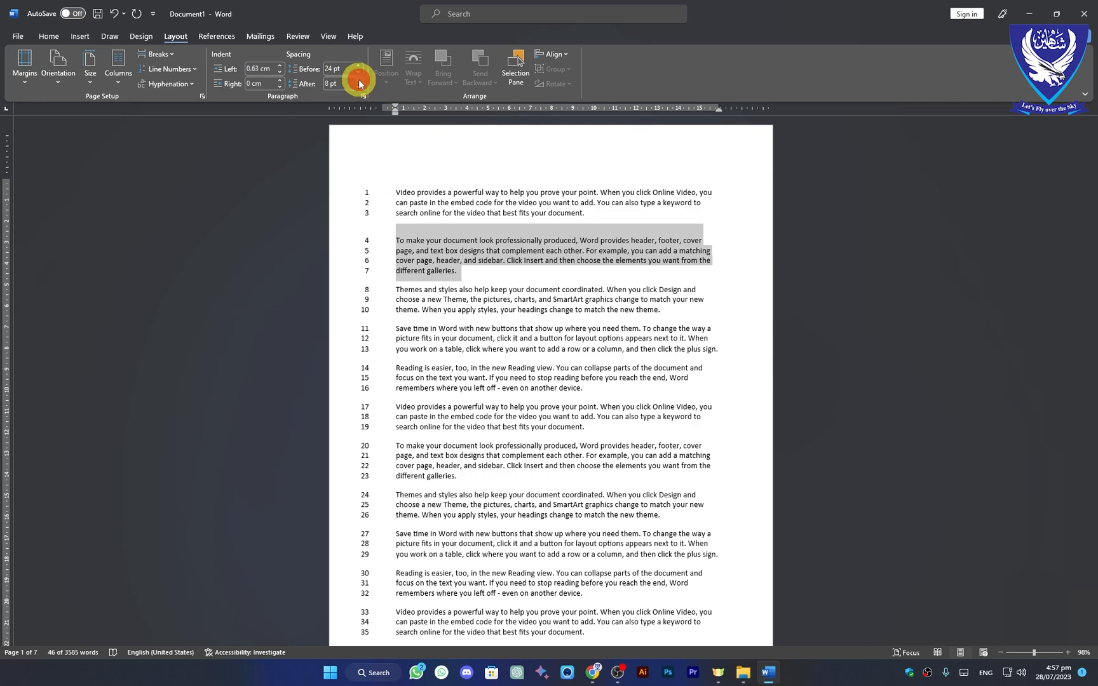
{"action": "left_click", "coordinate": [358, 80]}
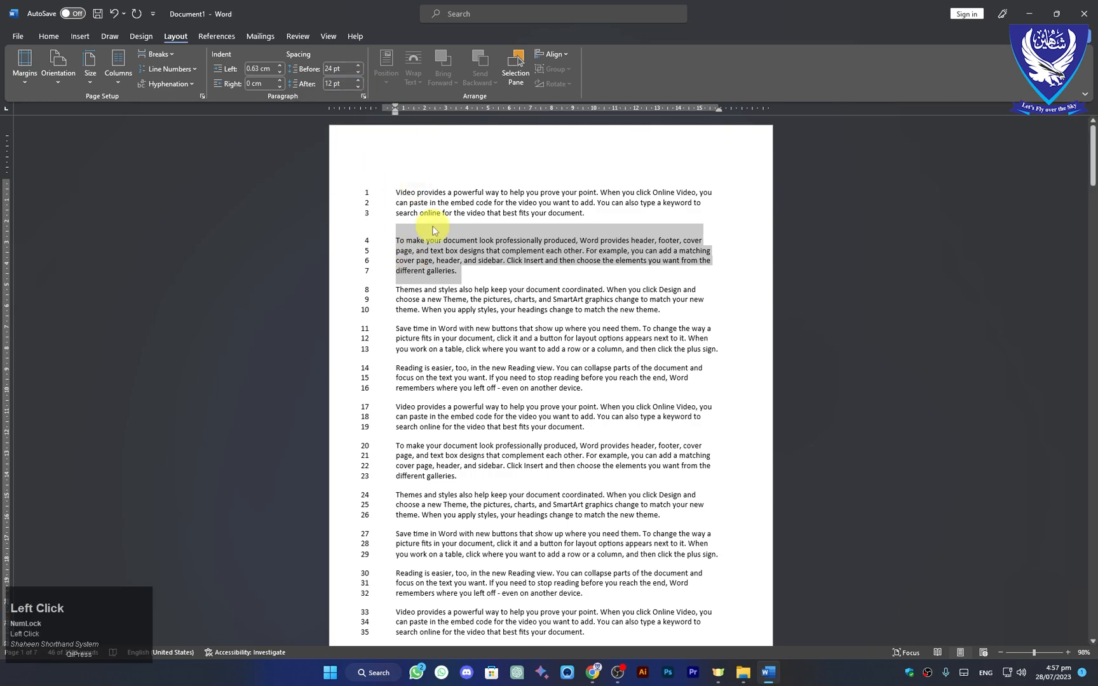